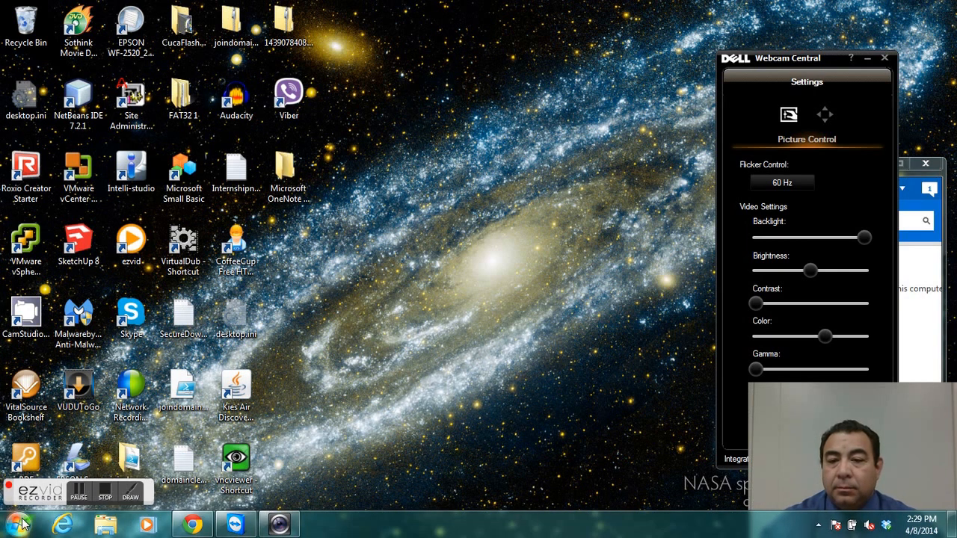
Start Microsoft Excel 2010 with a blank workbook and maximize its window.
left_click(18, 524)
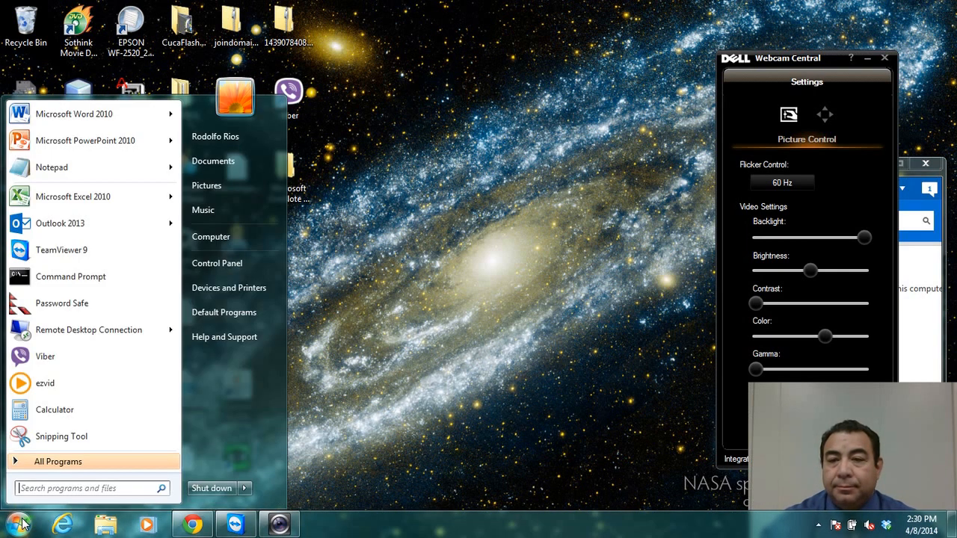
left_click(105, 202)
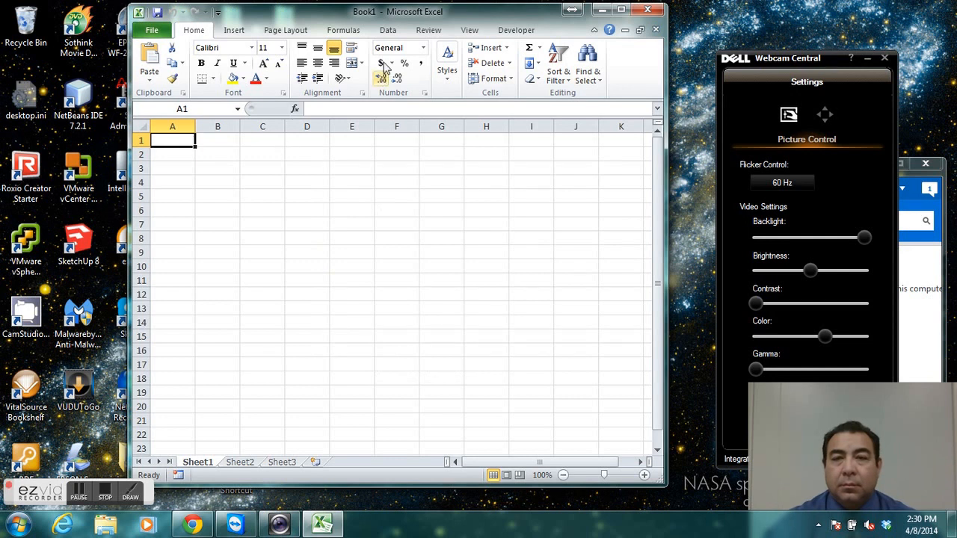
double_click(346, 15)
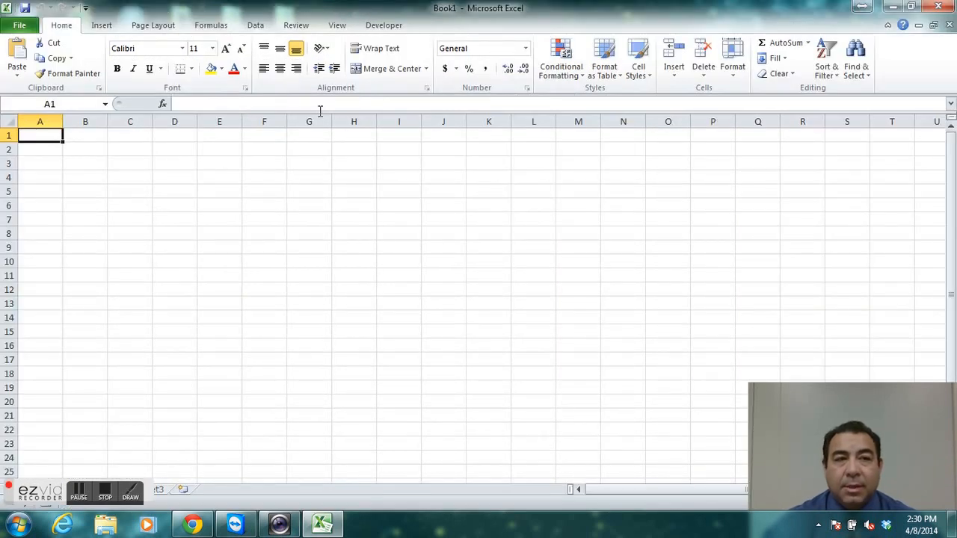
Open Museum5.2.xlsx from OneDrive, in 2014Spring, CIT108-TTH-7PM-31607, StudentFiles, Excel.Tutorial05, Excel5, Tutorial.
left_click(18, 25)
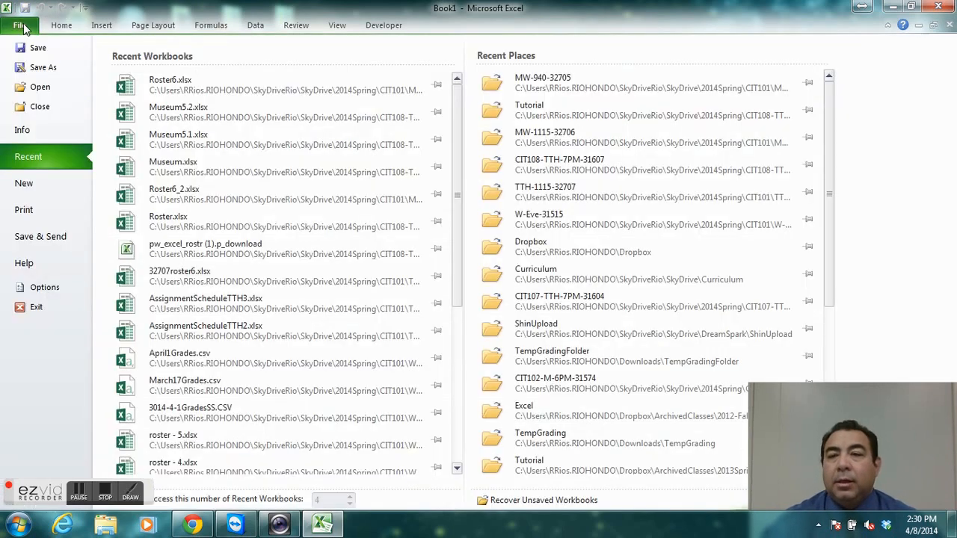
key("Escape")
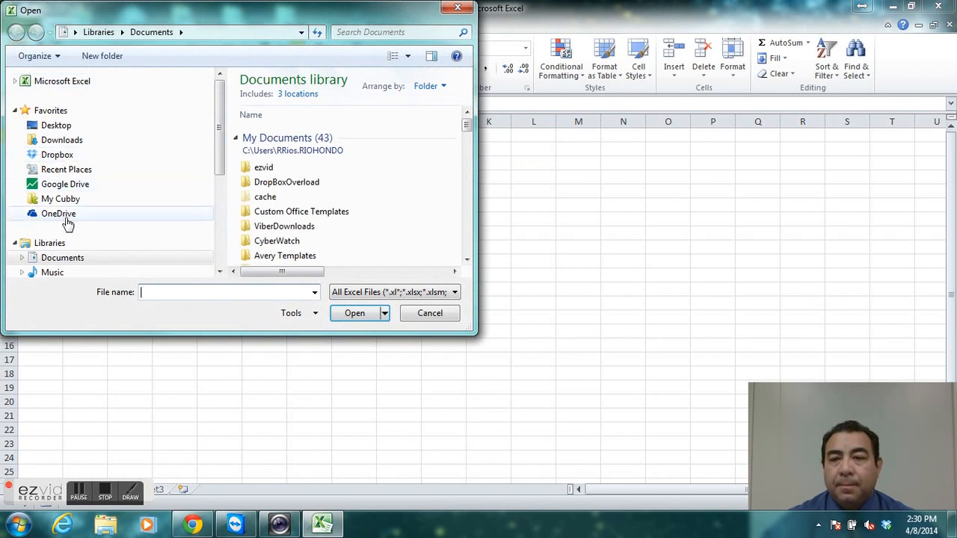
left_click(60, 214)
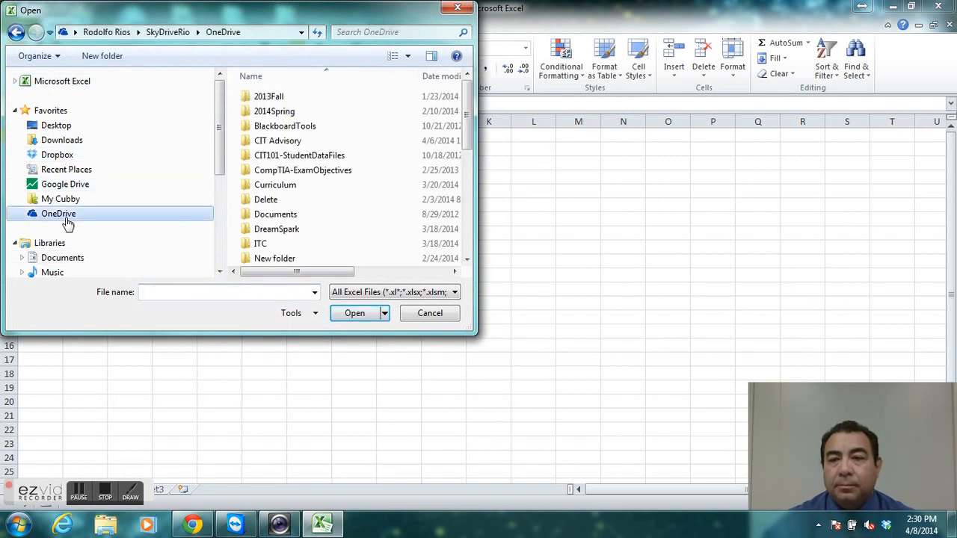
double_click(275, 113)
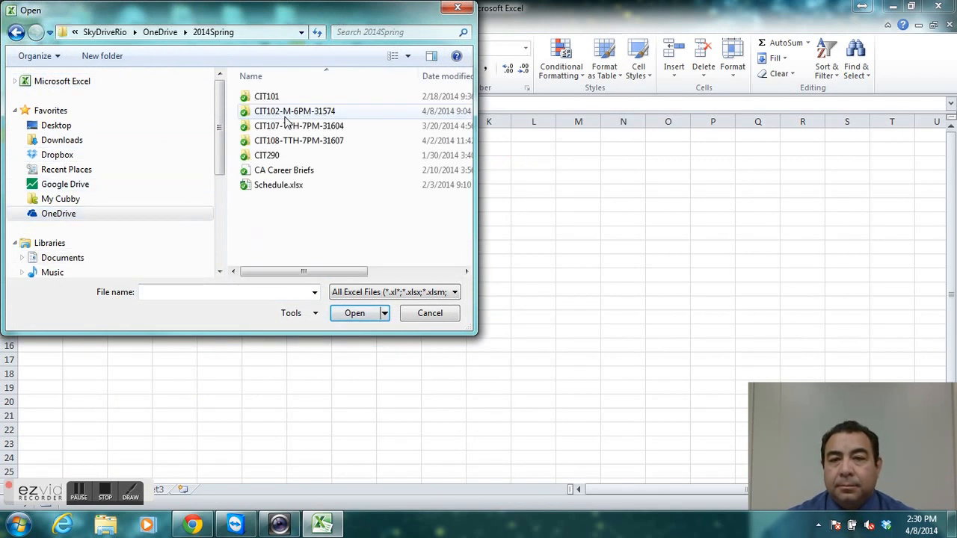
double_click(282, 142)
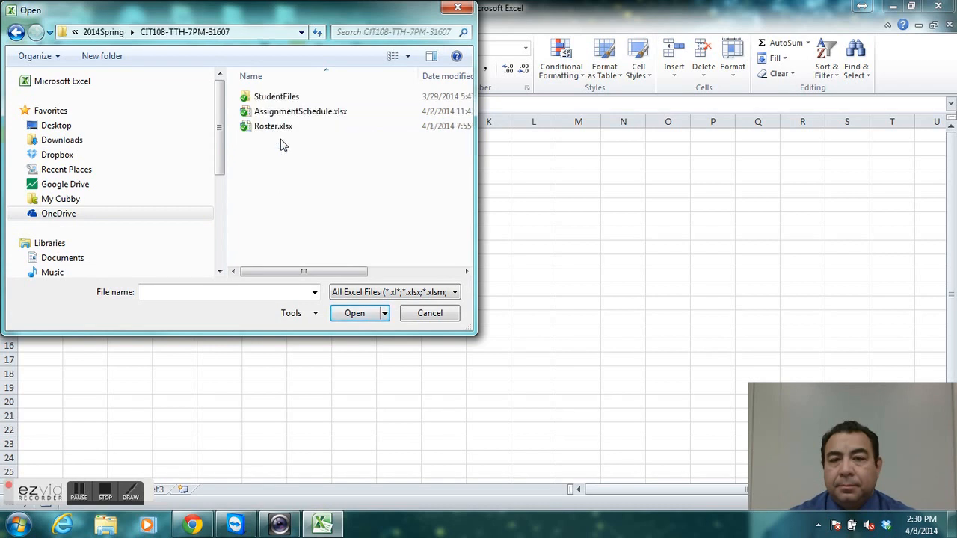
double_click(288, 99)
double_click(287, 99)
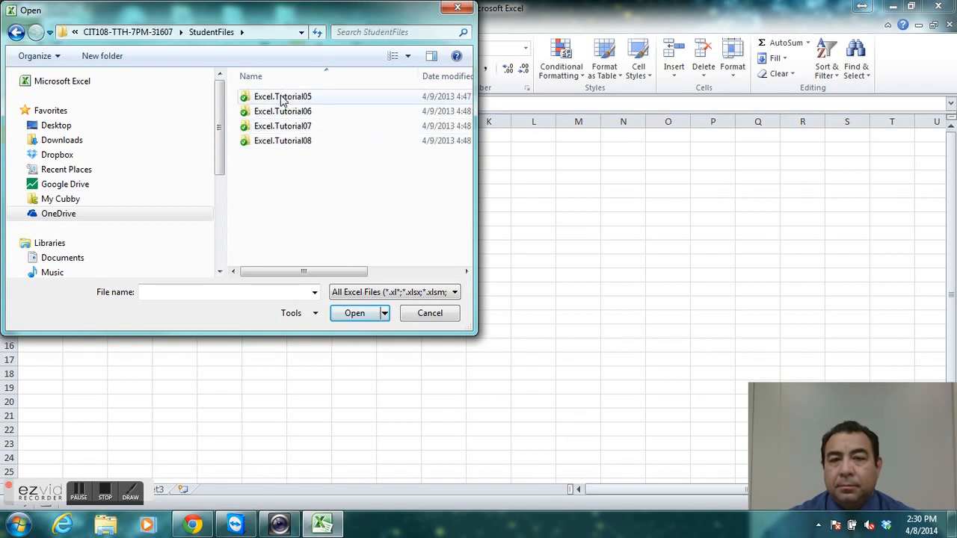
double_click(281, 98)
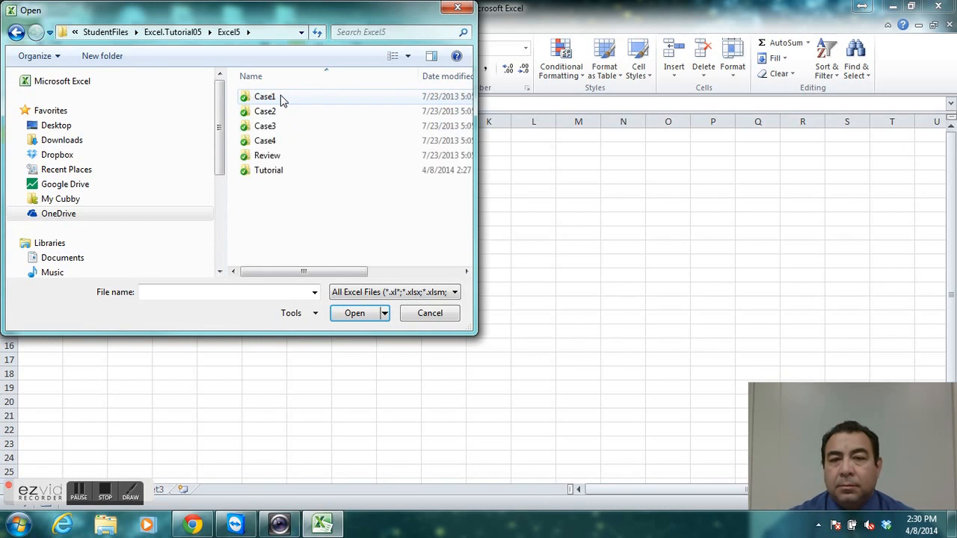
double_click(275, 173)
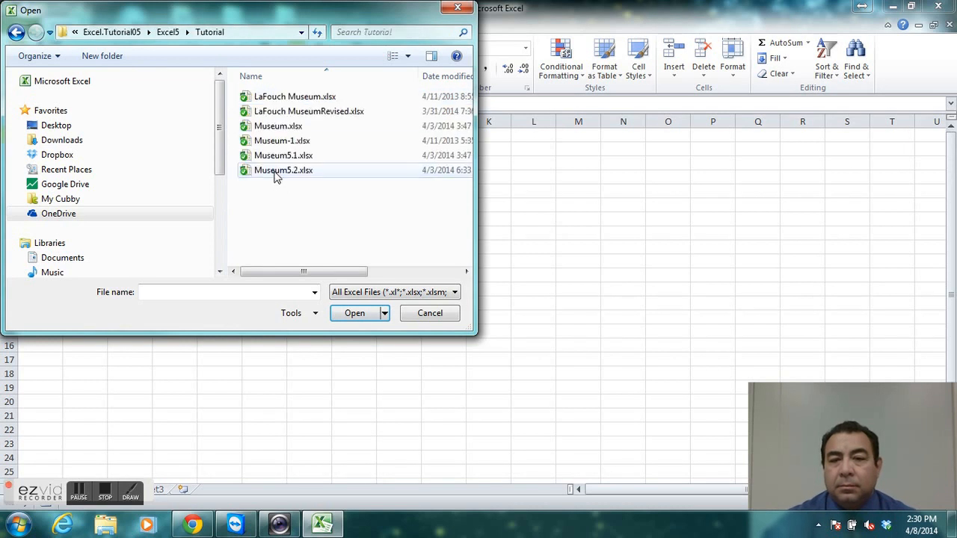
left_click(275, 174)
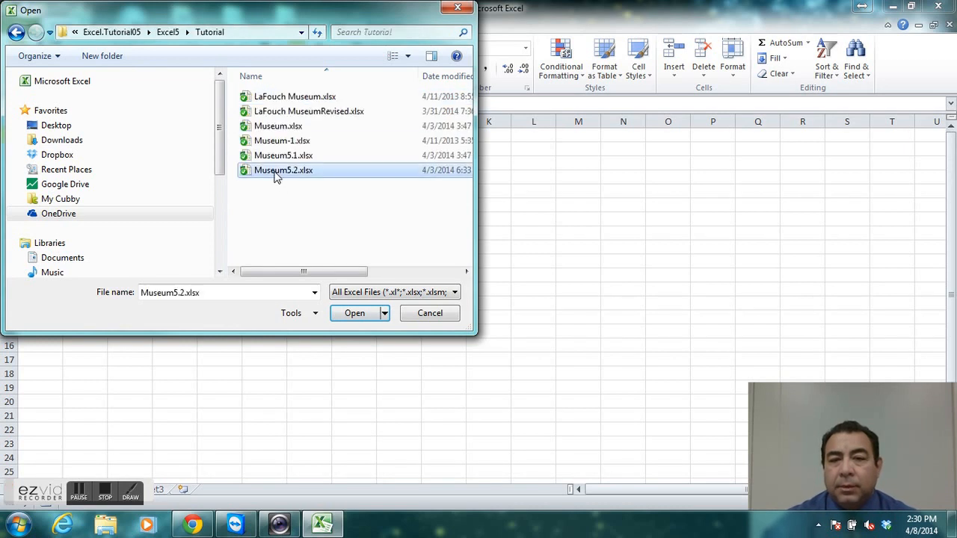
left_click(355, 314)
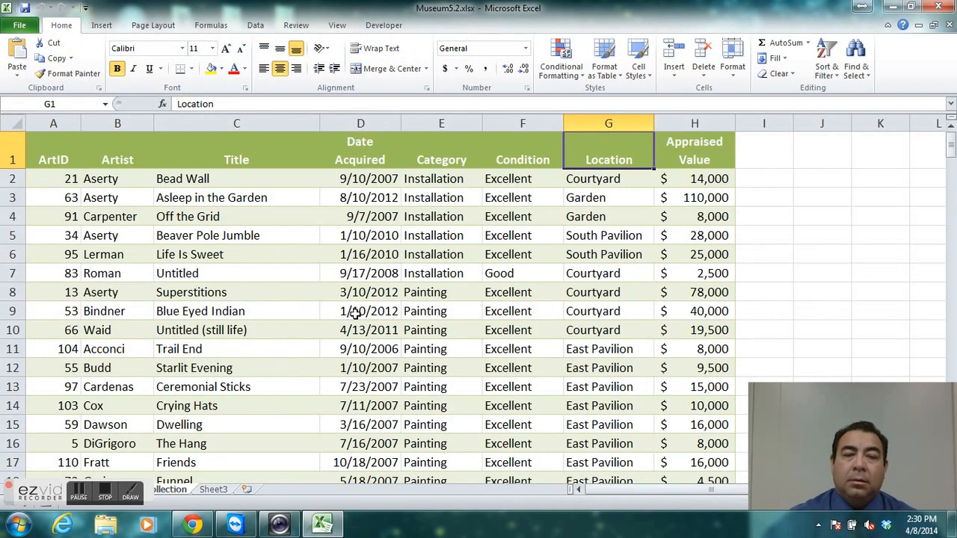
Save a copy of the workbook in the same Tutorial folder under the name Museum5.3.xlsx.
left_click(20, 27)
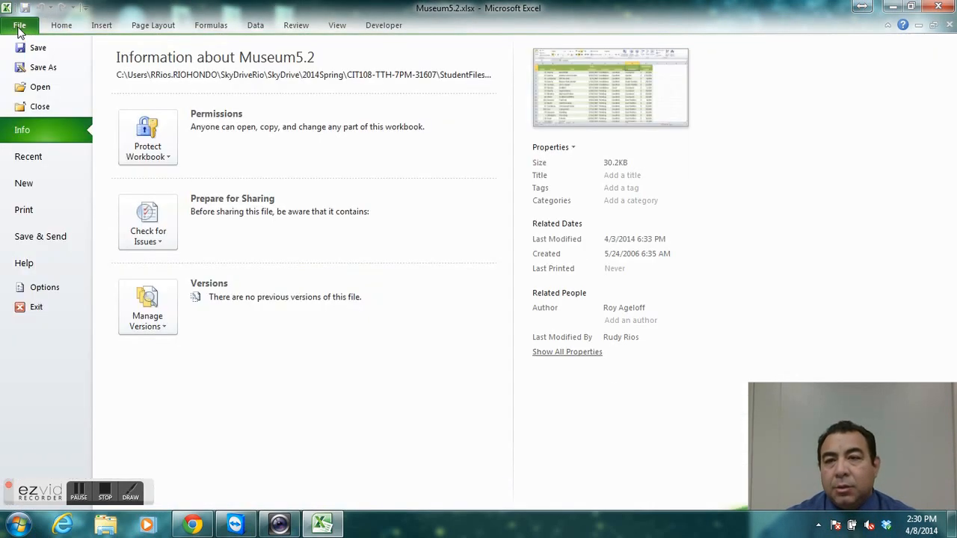
left_click(31, 71)
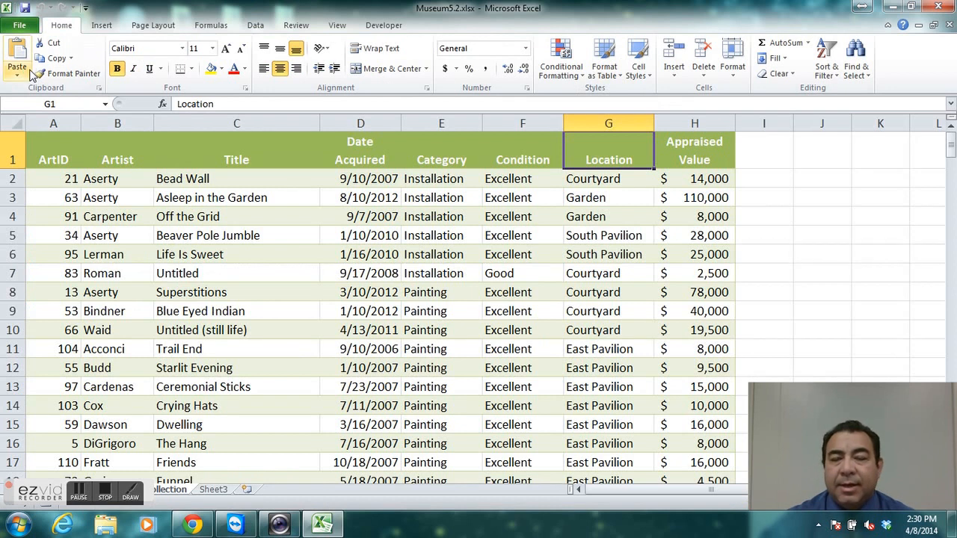
left_click(140, 240)
key("BackSpace")
key("BackSpace")
type("3.xlsx")
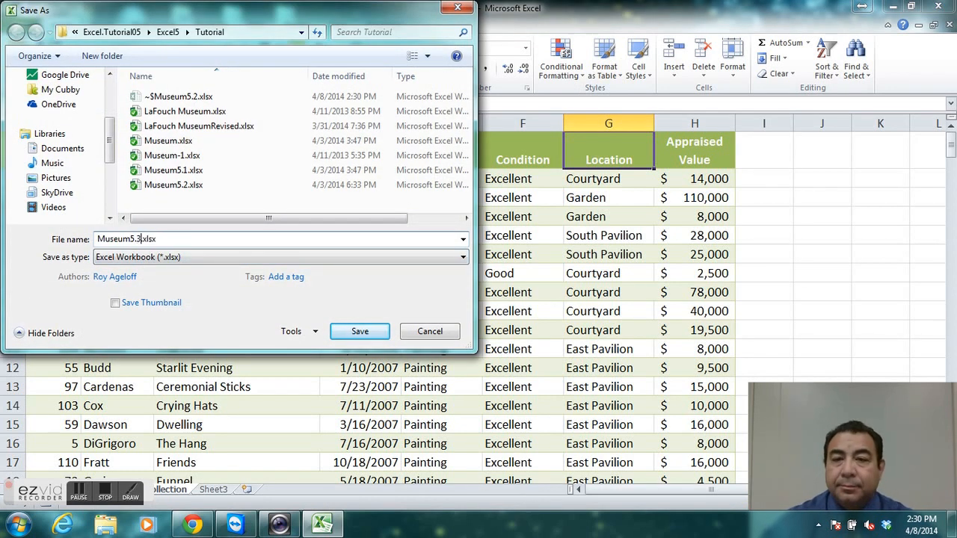
left_click(360, 332)
left_click(109, 496)
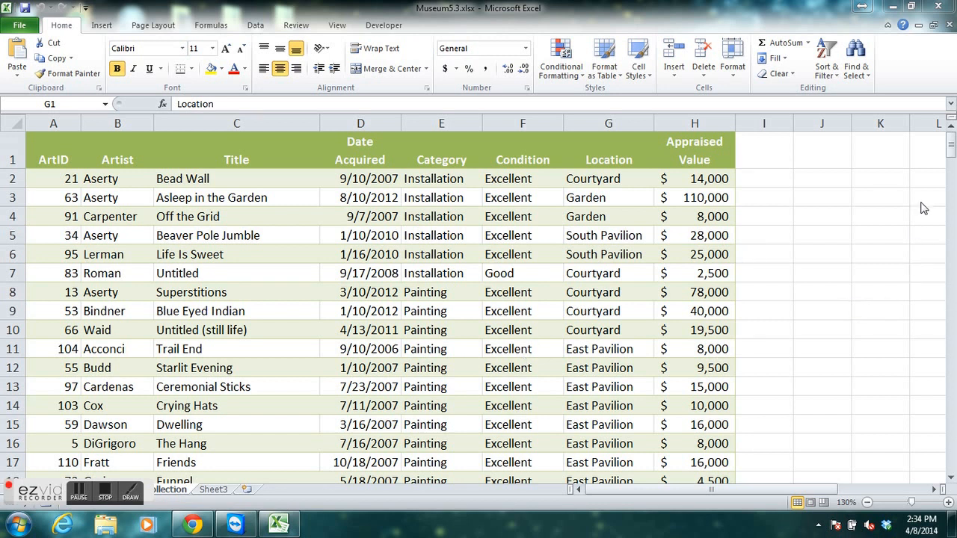
left_click(951, 132)
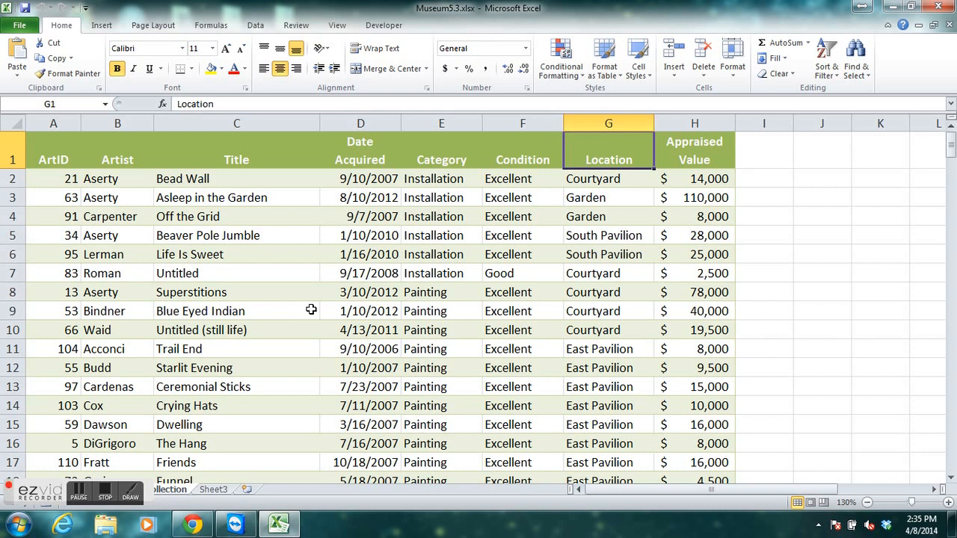
left_click(81, 494)
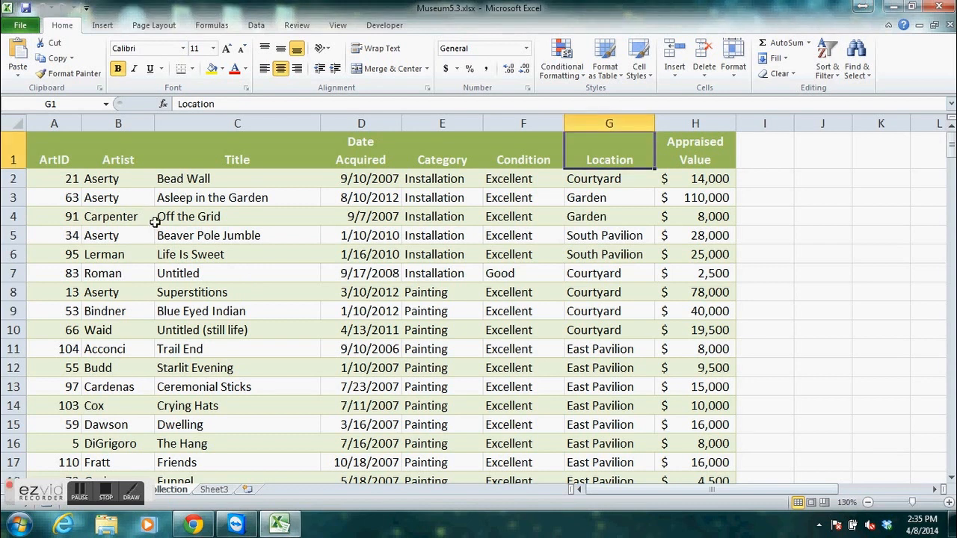
Convert the art collection data in A1:H117 into an Excel table that has headers.
left_click(121, 185)
left_click(191, 272)
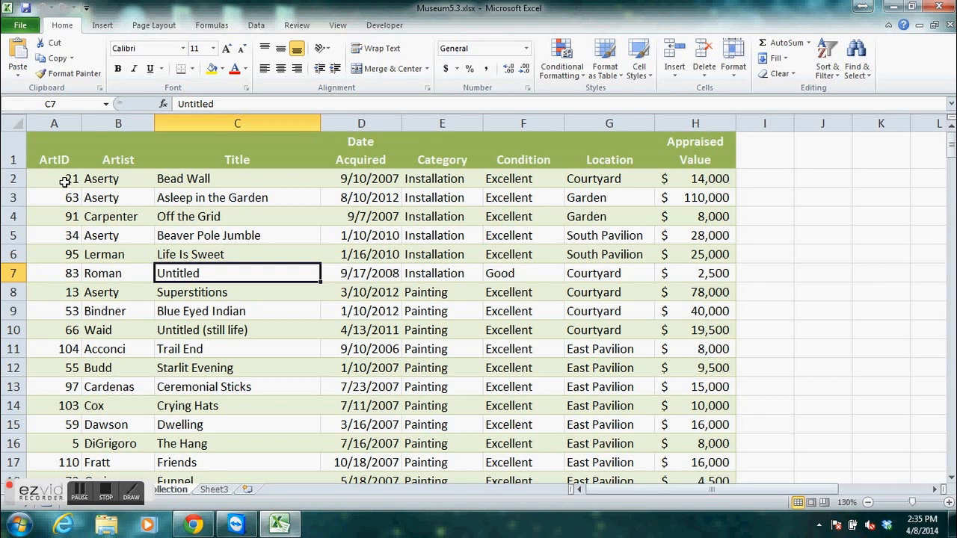
left_click(65, 181)
left_click(102, 178)
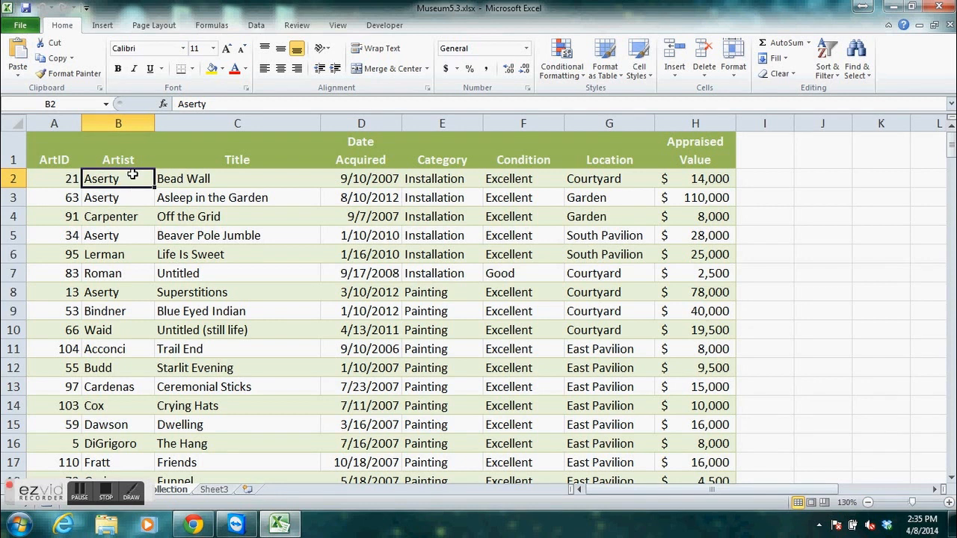
left_click(104, 25)
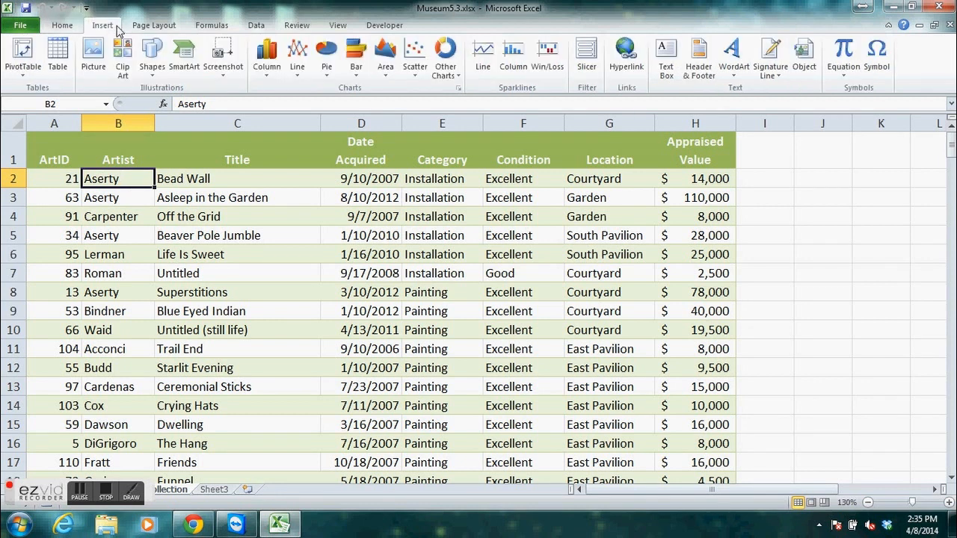
left_click(57, 57)
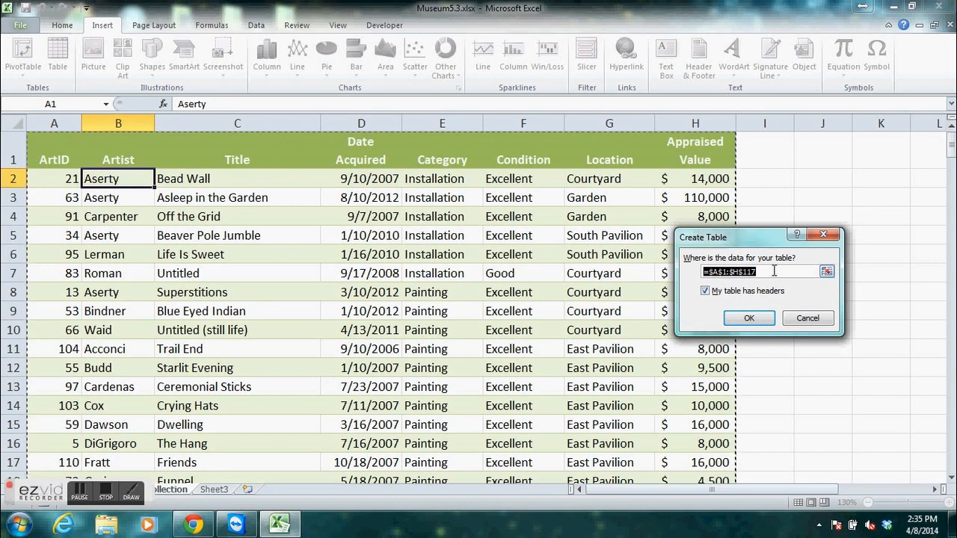
left_click(763, 322)
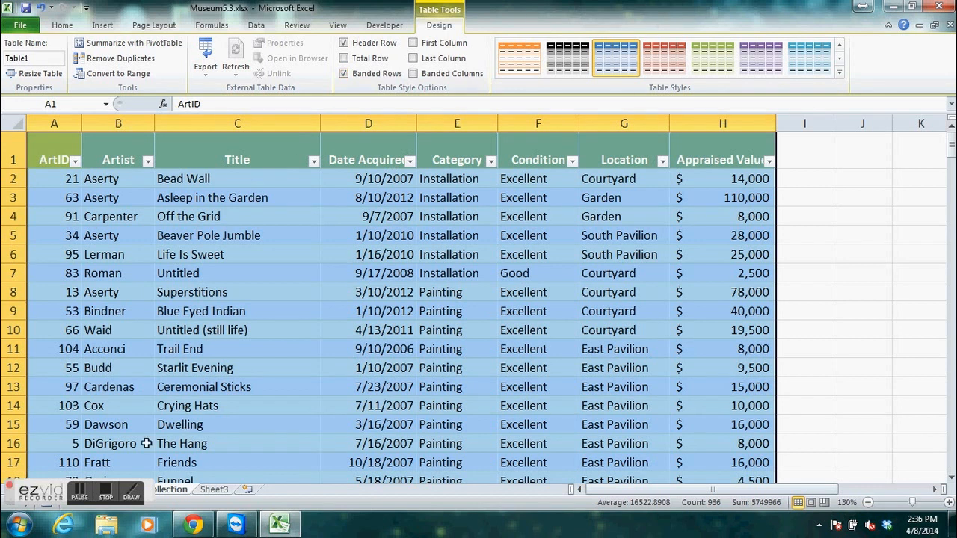
left_click(88, 499)
left_click(102, 26)
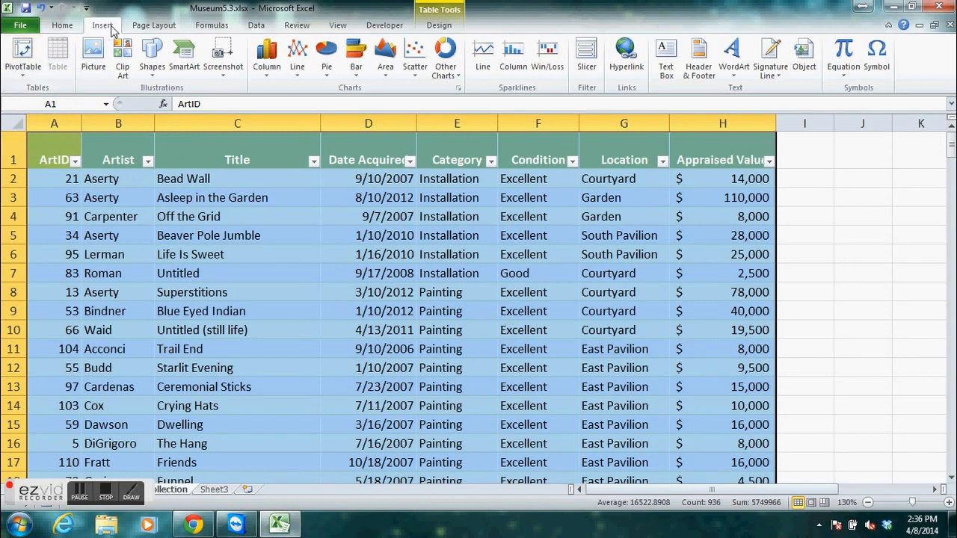
left_click(22, 54)
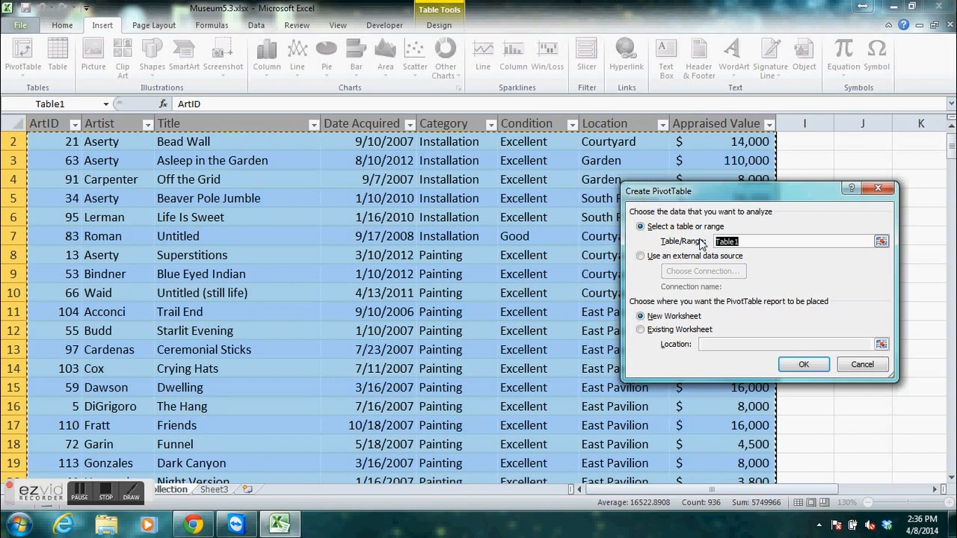
left_click(861, 366)
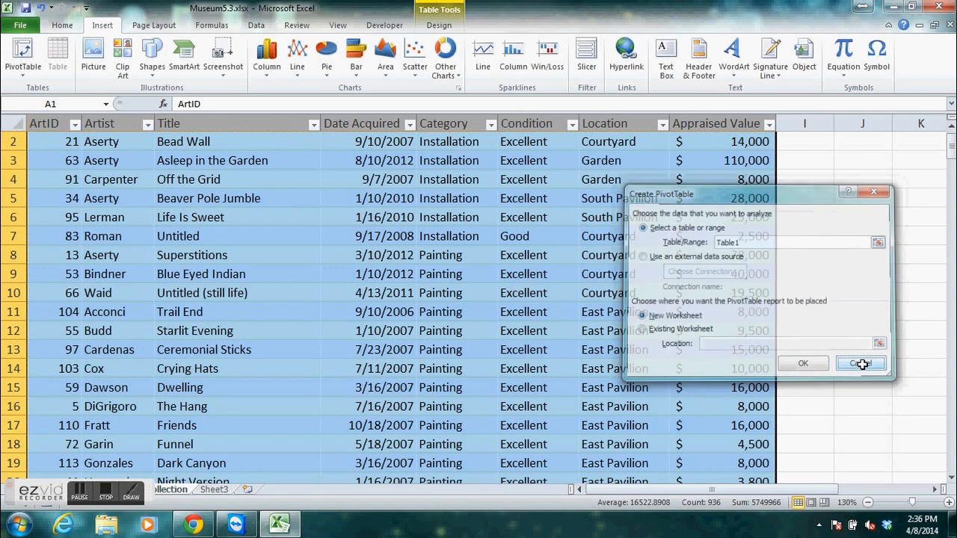
Rename the art collection table as ArtObjects.
left_click(439, 25)
left_click(35, 59)
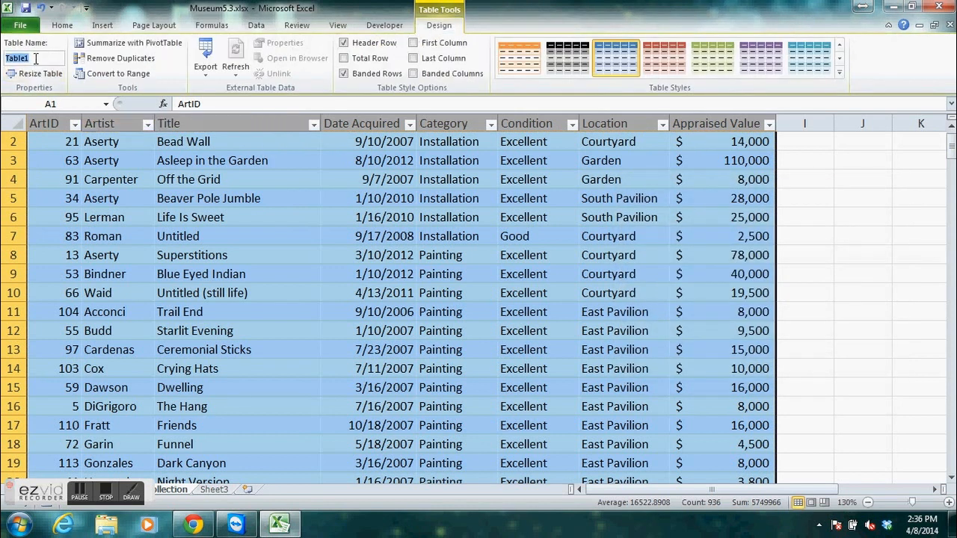
type("Arg")
key("BackSpace")
type("tObjects")
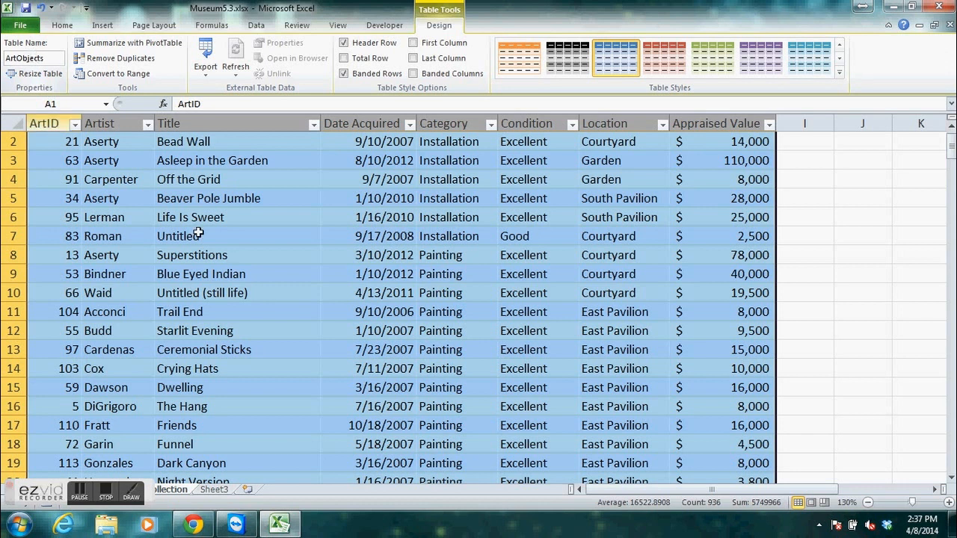
Create a PivotTable from the ArtObjects table on a new worksheet.
left_click(103, 26)
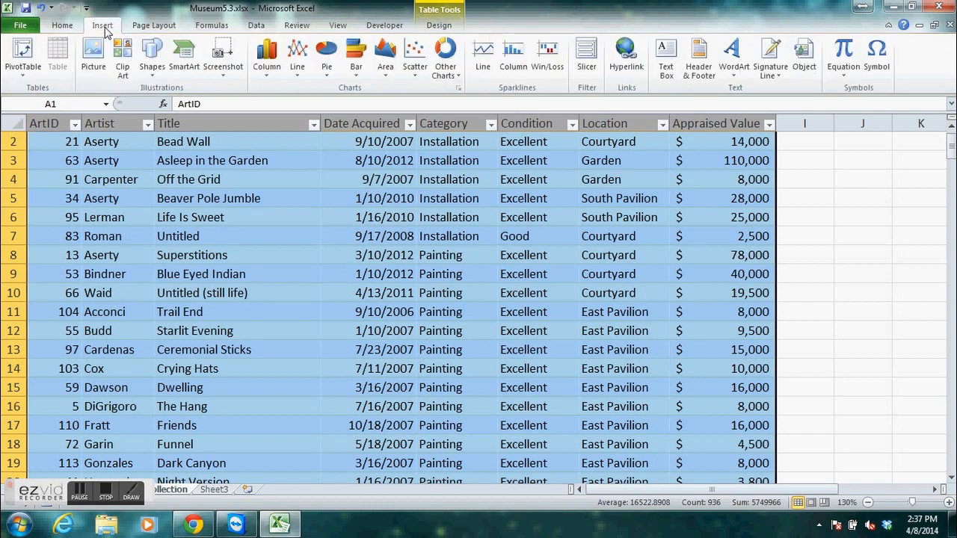
left_click(22, 58)
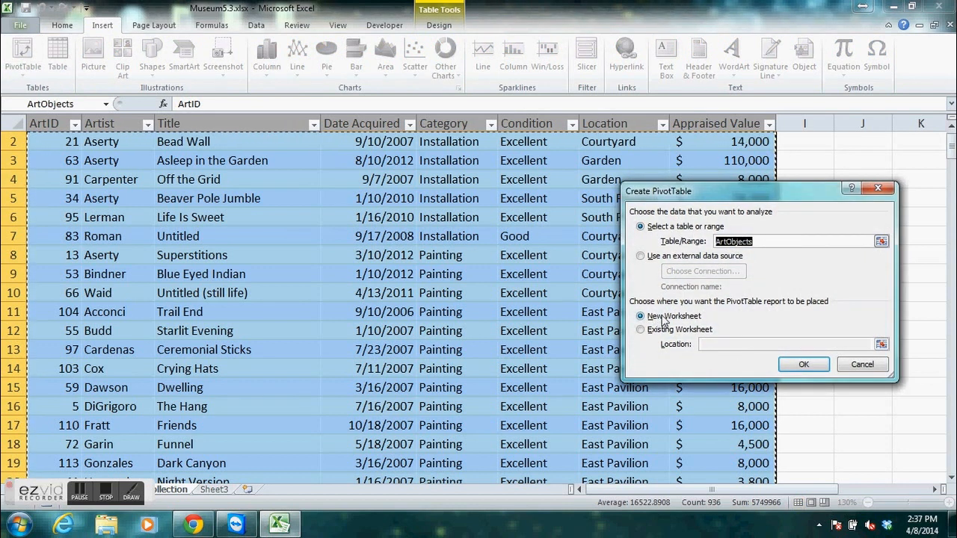
left_click(810, 366)
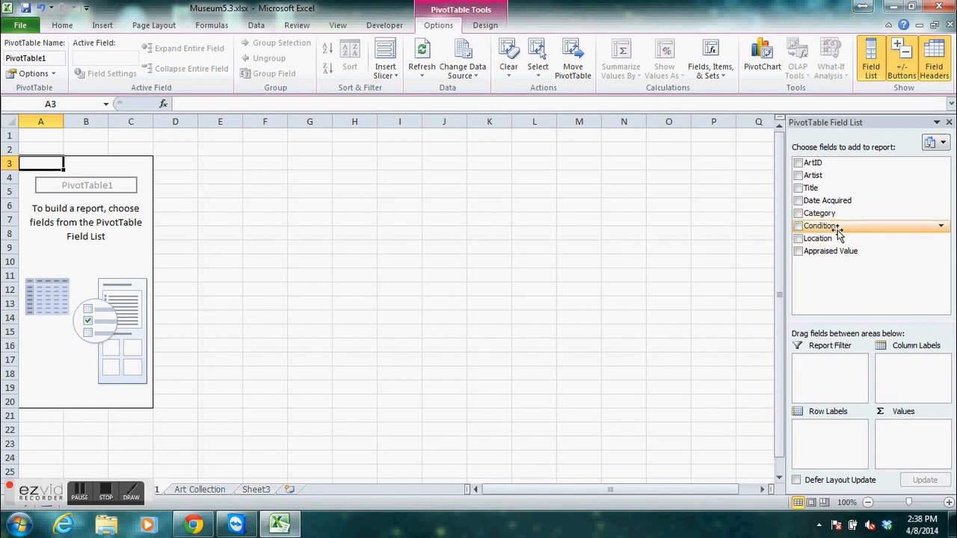
Add Location as the PivotTable's row labels and the sum of Appraised Value as its values.
left_click(798, 239)
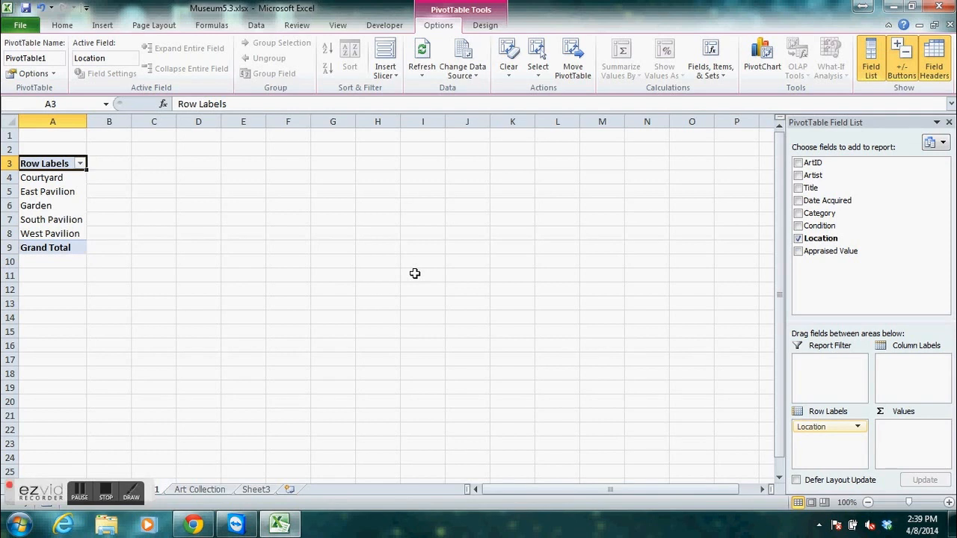
left_click(798, 252)
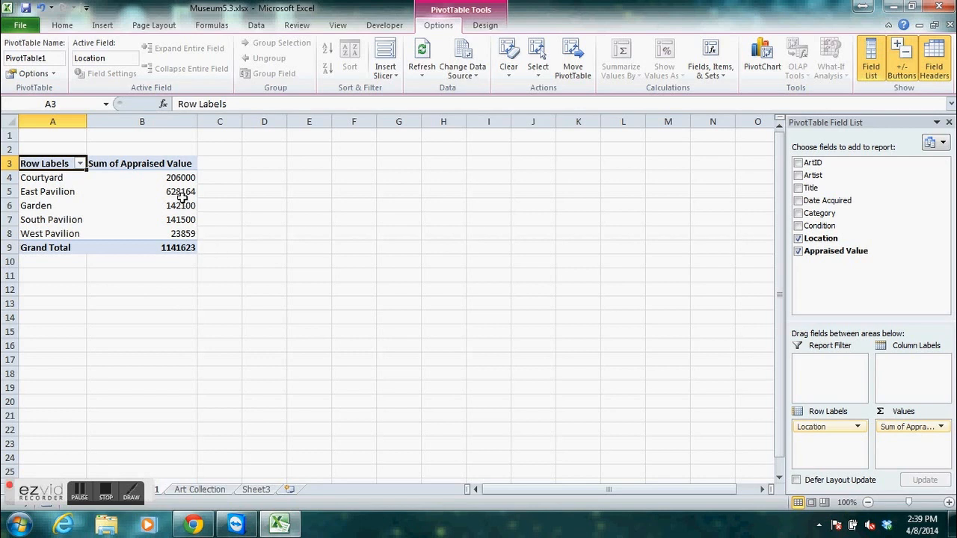
mouse_move(183, 177)
left_click(79, 496)
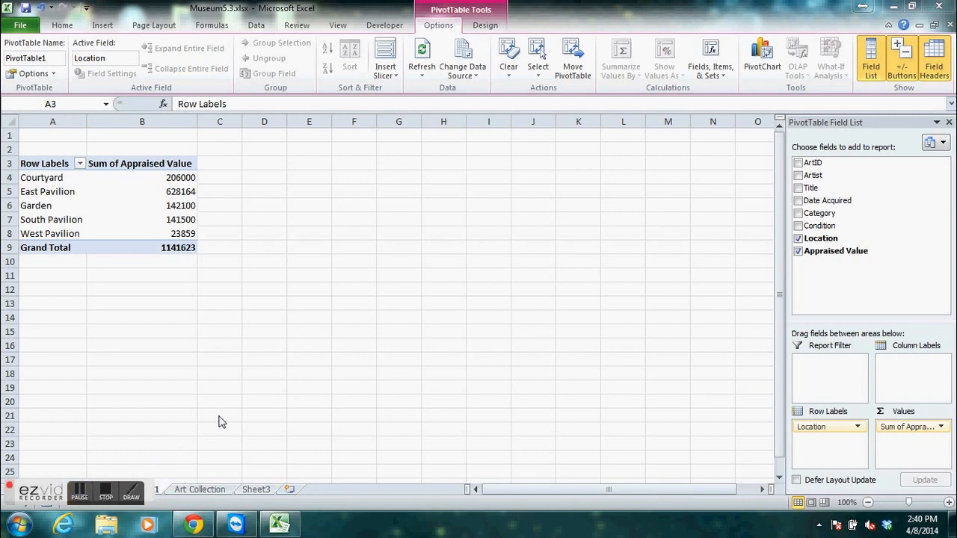
Rename the PivotTable worksheet Sheet1 as Appraised Value Summary.
left_click_drag(56, 494, 685, 505)
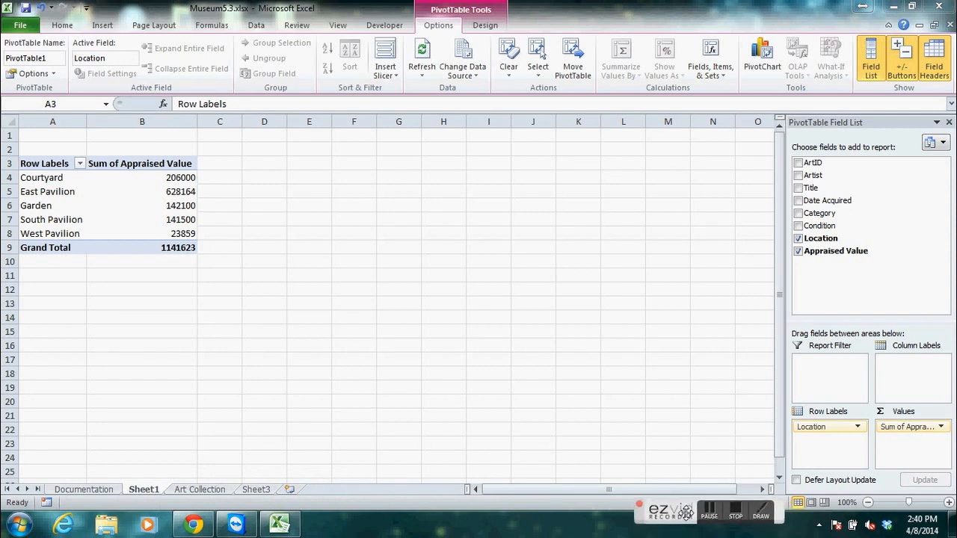
left_click(143, 489)
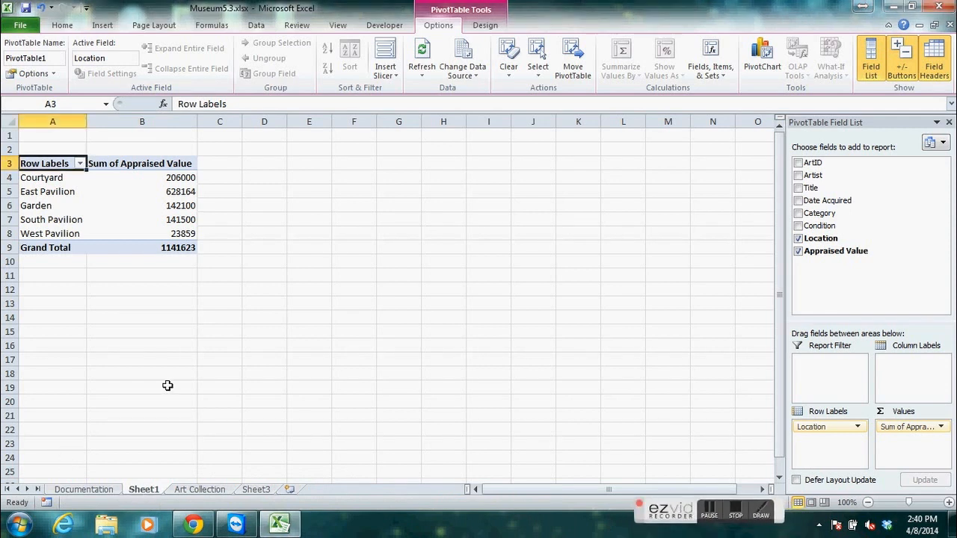
double_click(147, 492)
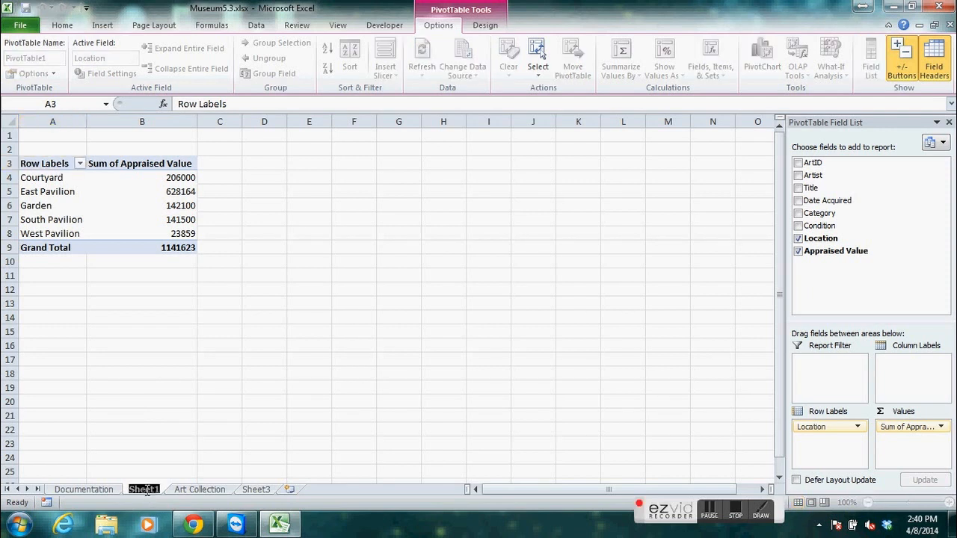
type("Apprais")
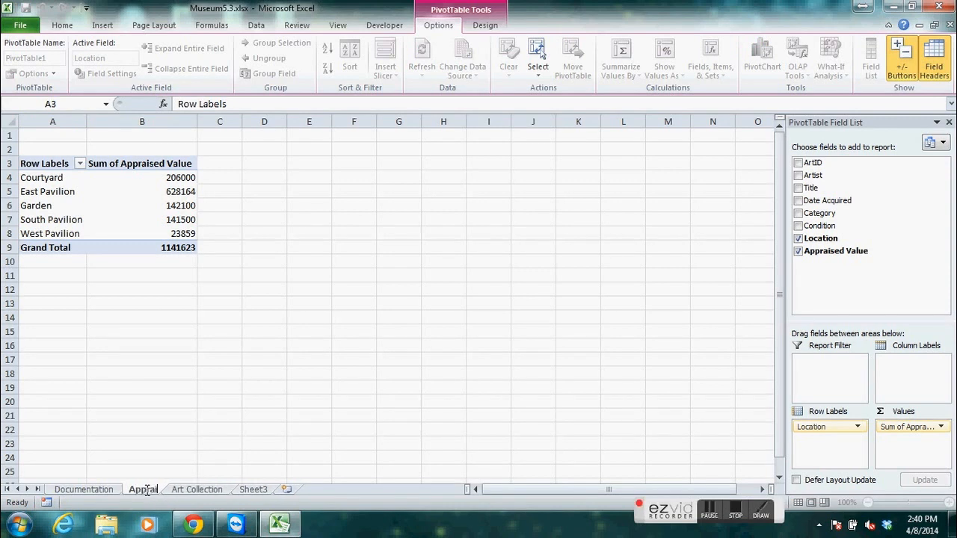
type("ed Value Summary")
key("Return")
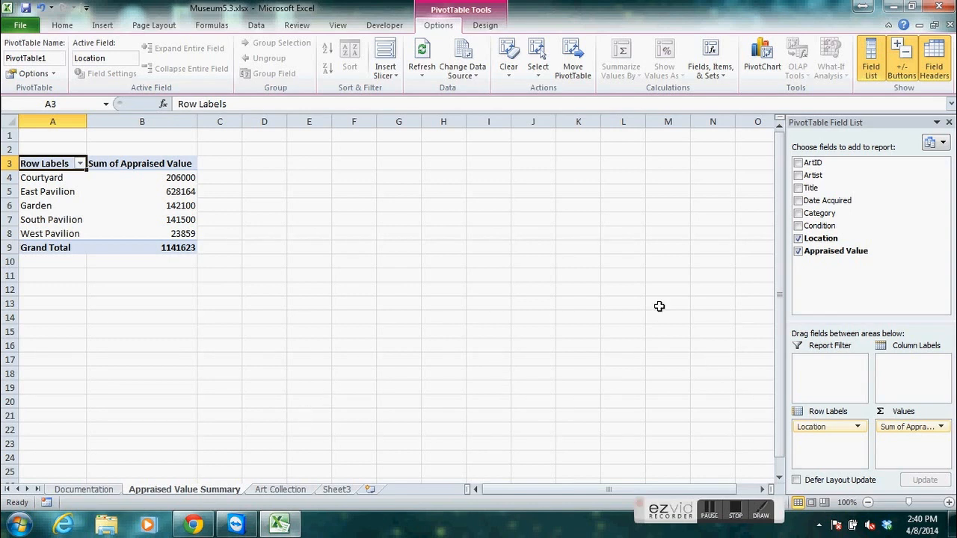
left_click(798, 214)
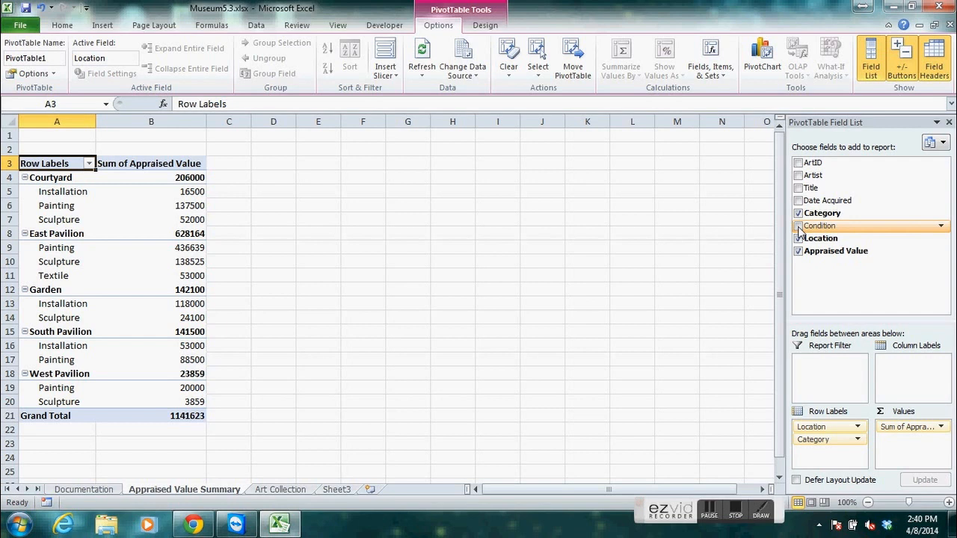
left_click(798, 226)
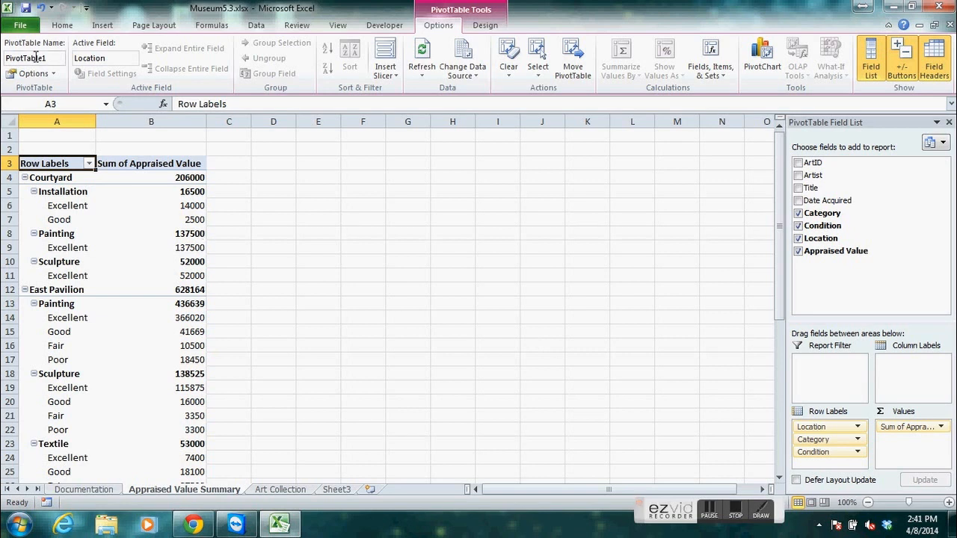
left_click(43, 10)
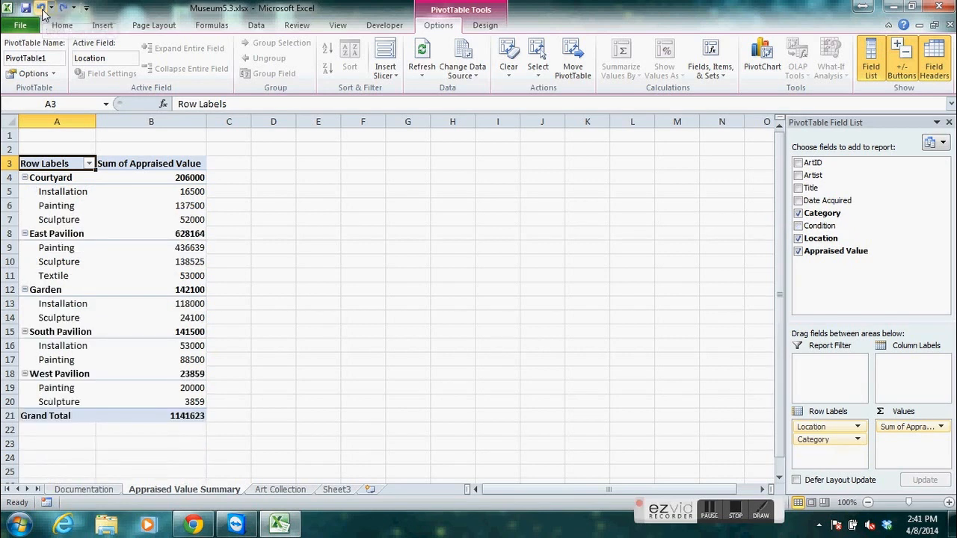
left_click(43, 10)
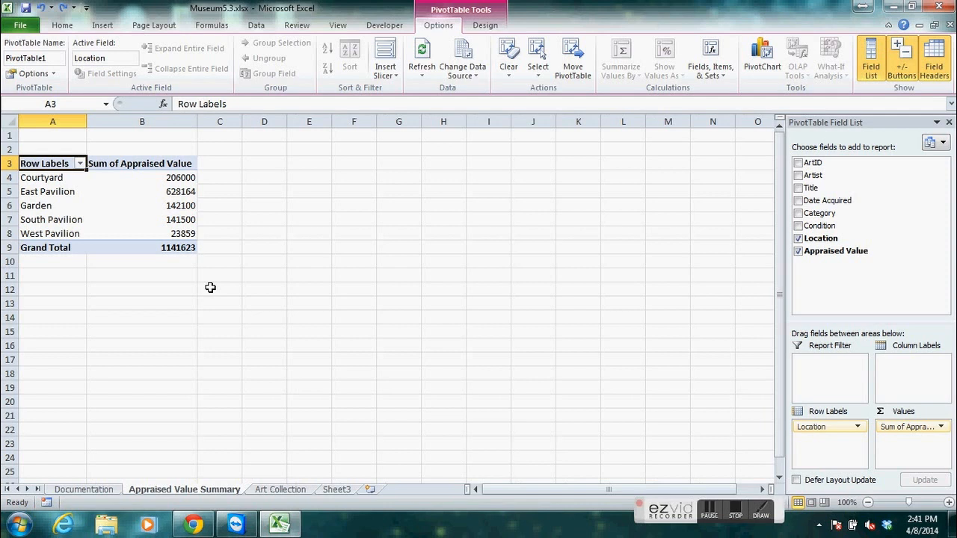
Add the Category and Condition fields to the PivotTable as row labels beneath Location.
left_click(353, 249)
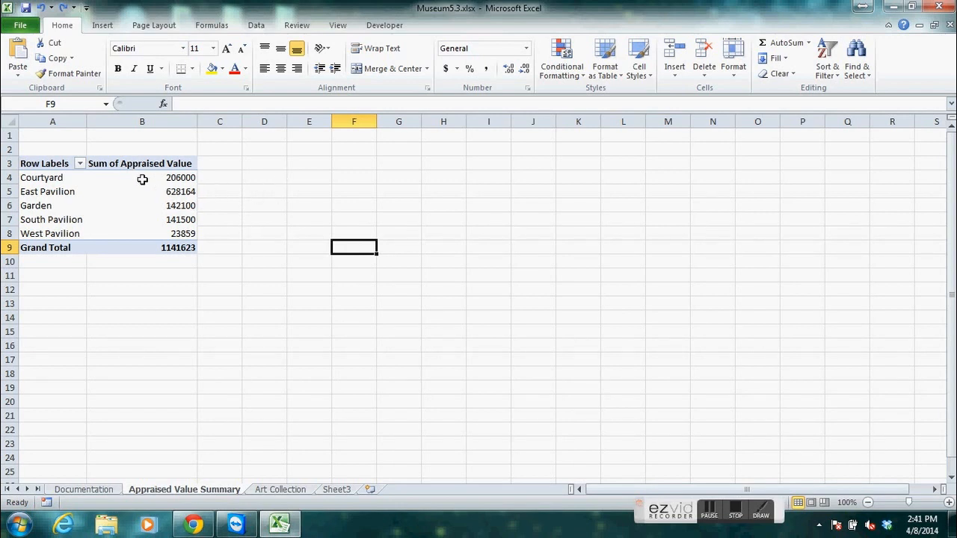
left_click(112, 165)
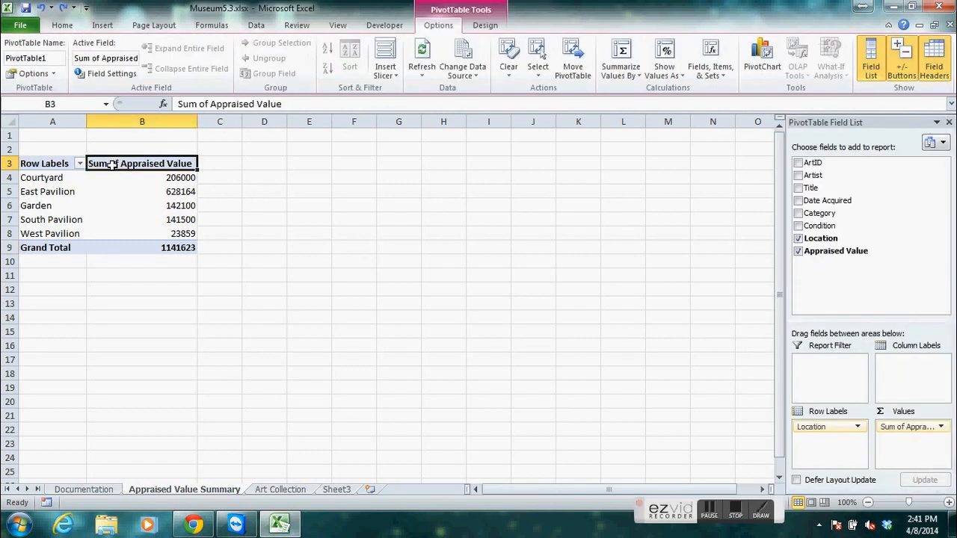
left_click(60, 178)
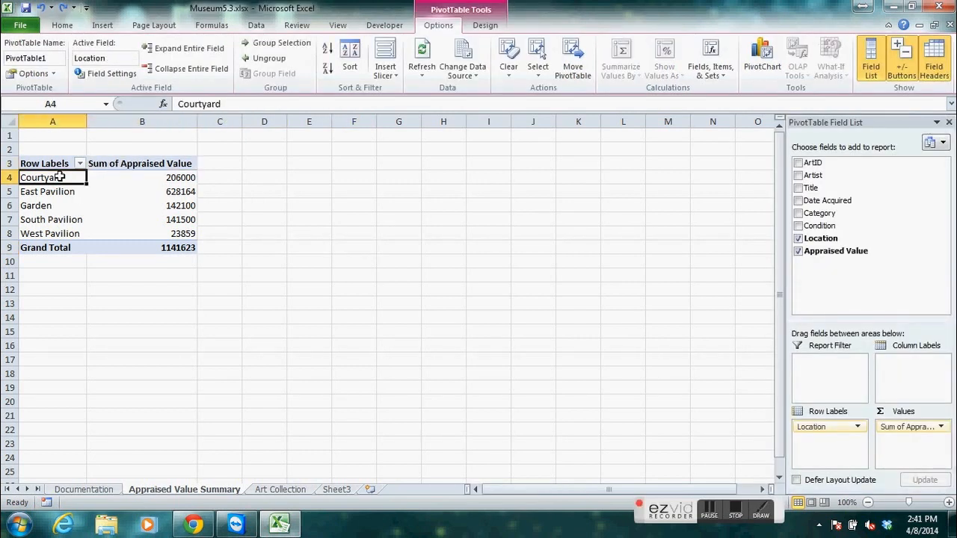
left_click(111, 164)
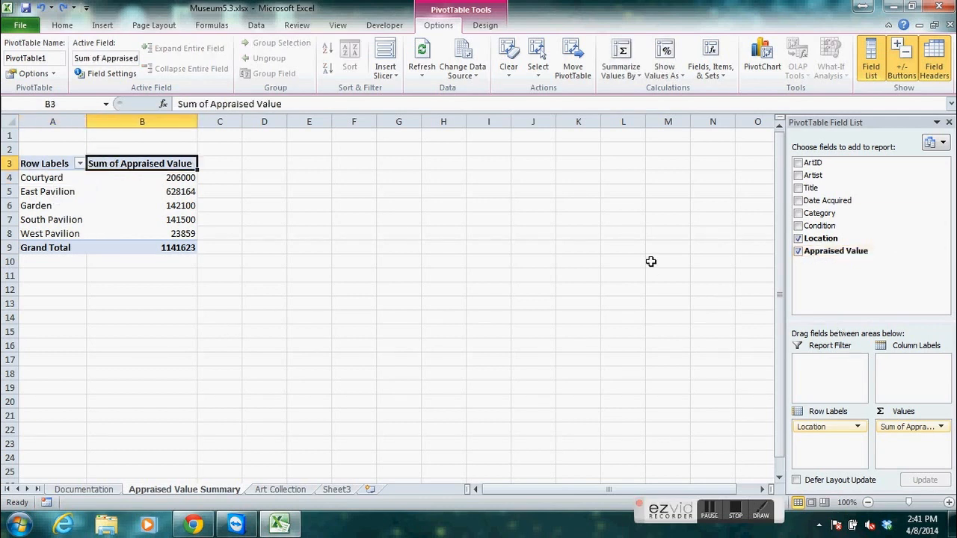
left_click(798, 214)
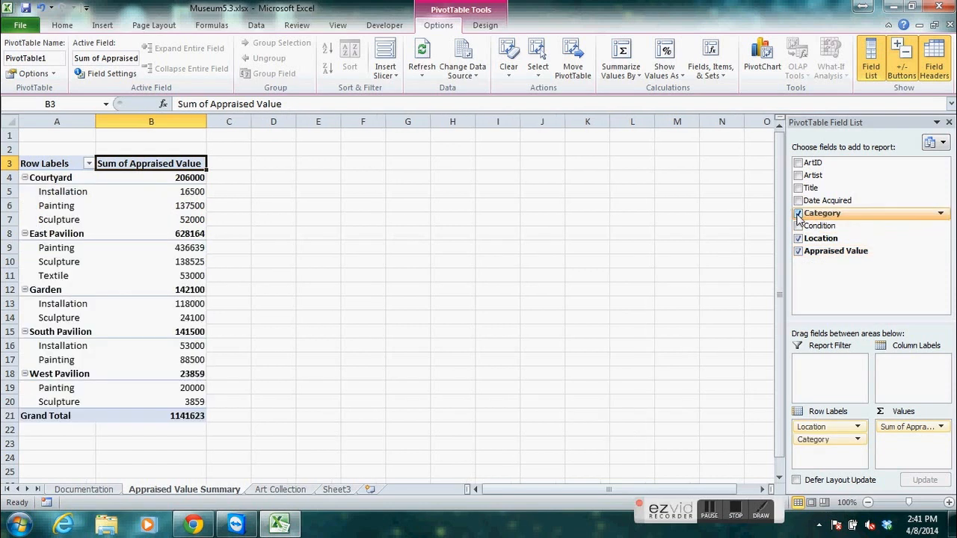
left_click(798, 227)
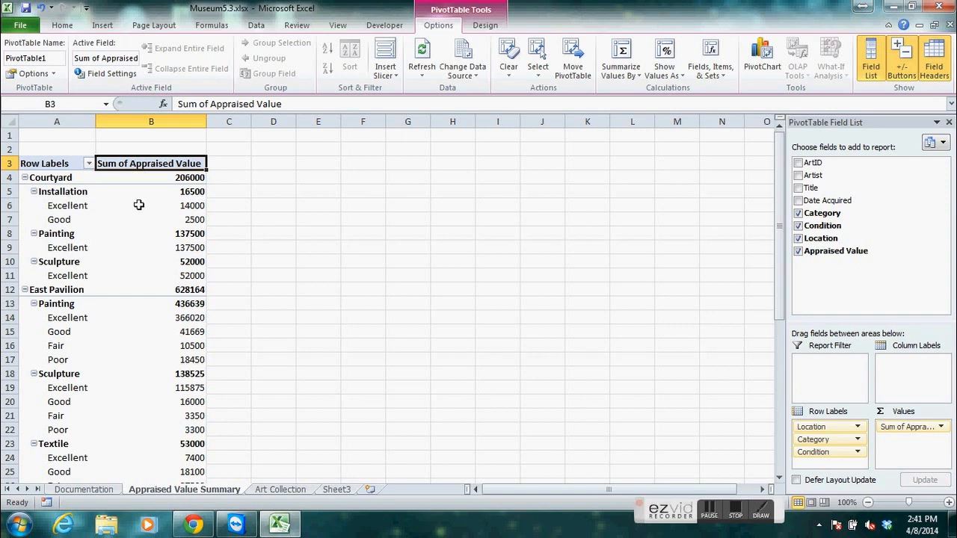
Apply the Pivot Style Dark 4 style to the PivotTable.
mouse_move(156, 229)
left_click(482, 27)
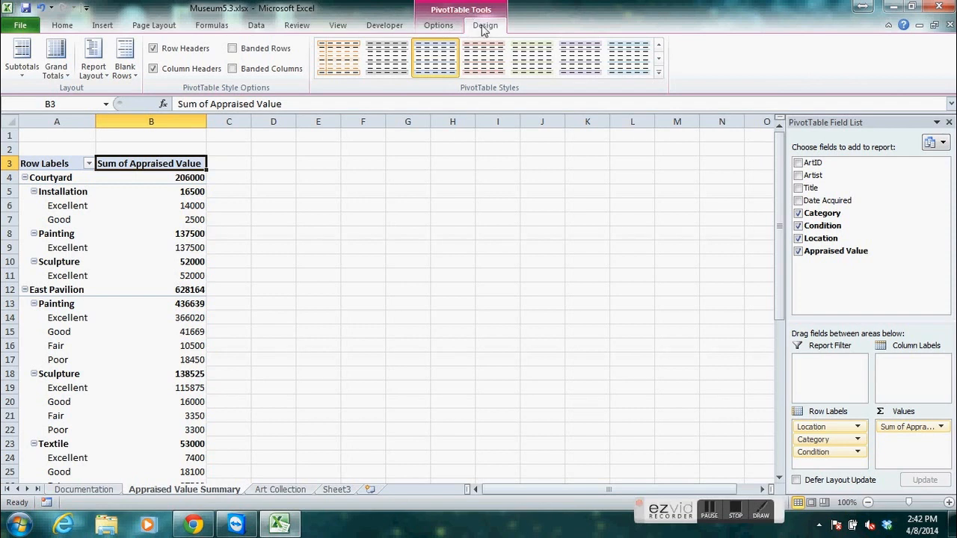
left_click(657, 76)
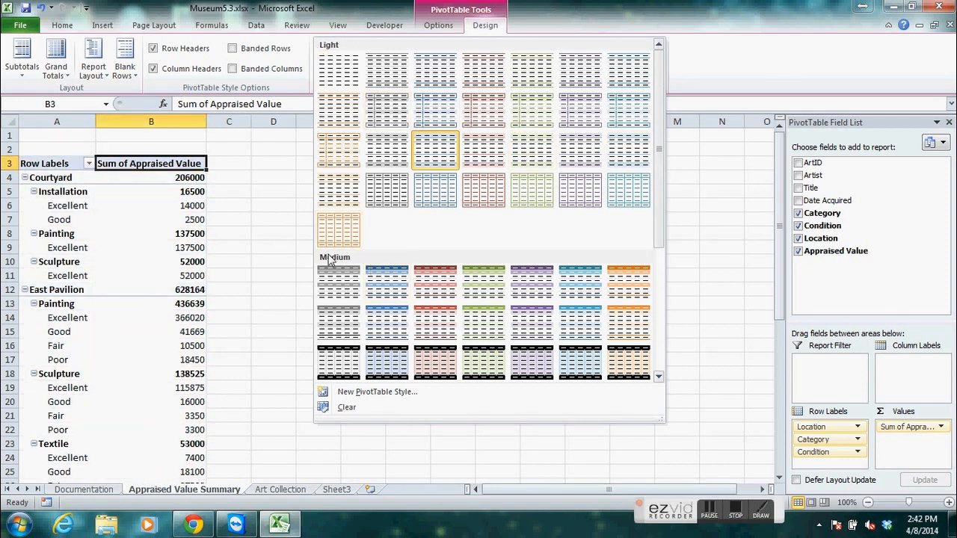
left_click_drag(657, 149, 661, 299)
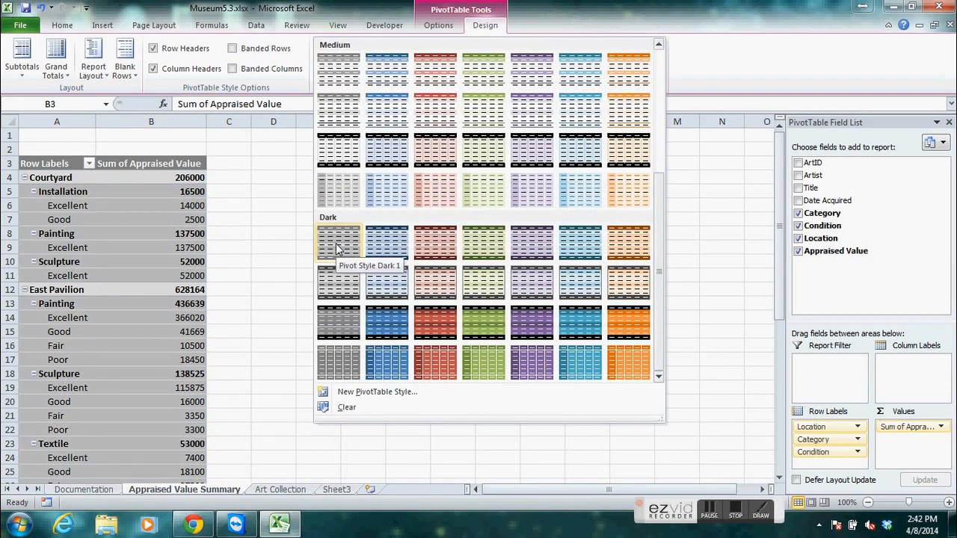
left_click(480, 239)
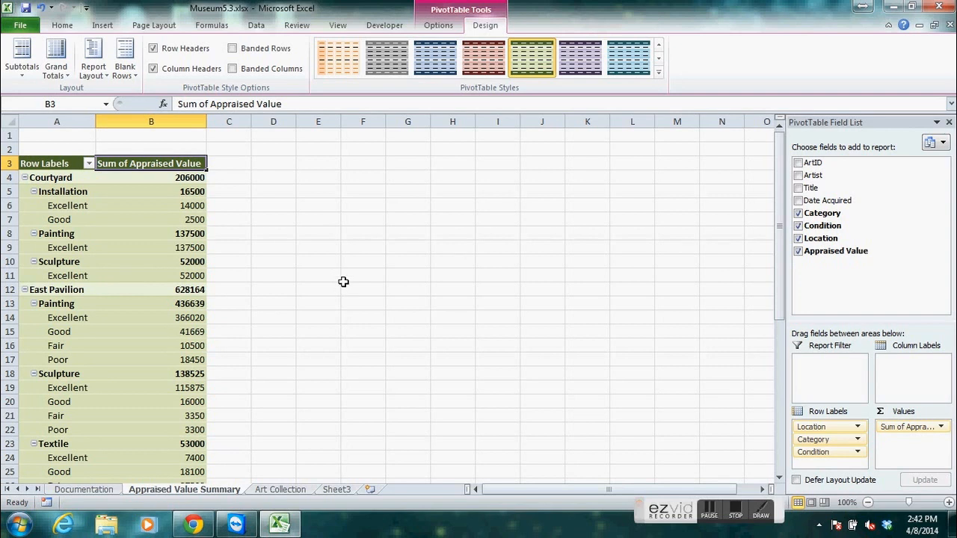
Keep Sum as the Appraised Value field's calculation and set its number format to Currency with two decimal places and the $ symbol.
left_click(188, 192)
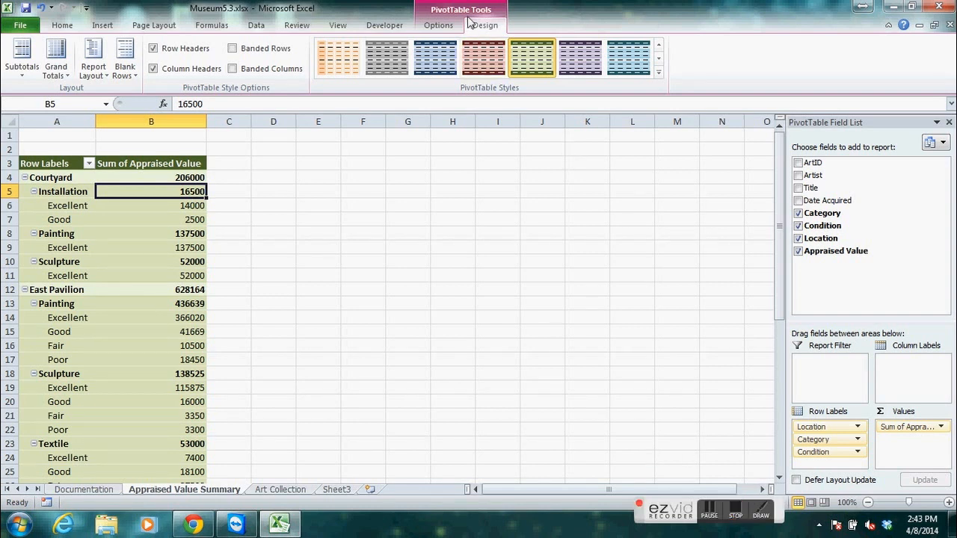
left_click(441, 25)
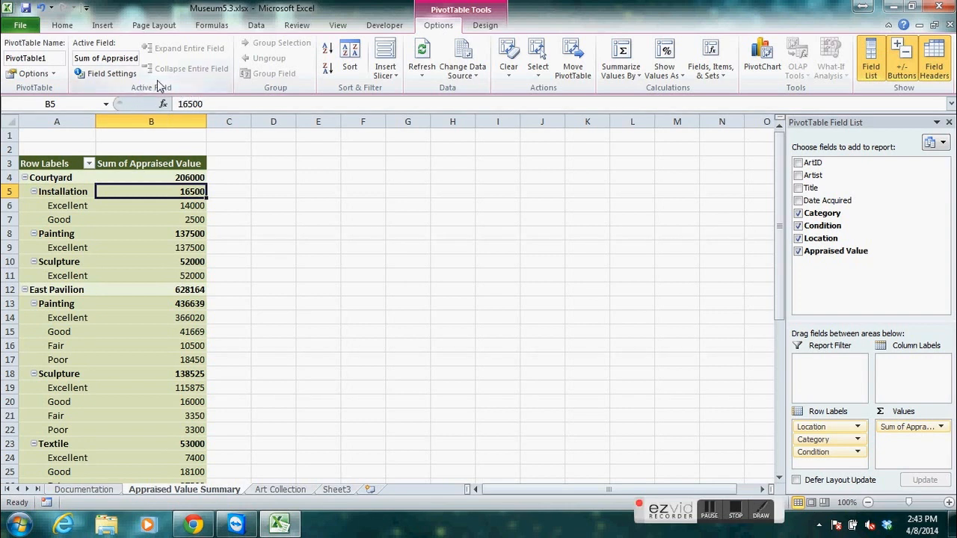
left_click(111, 73)
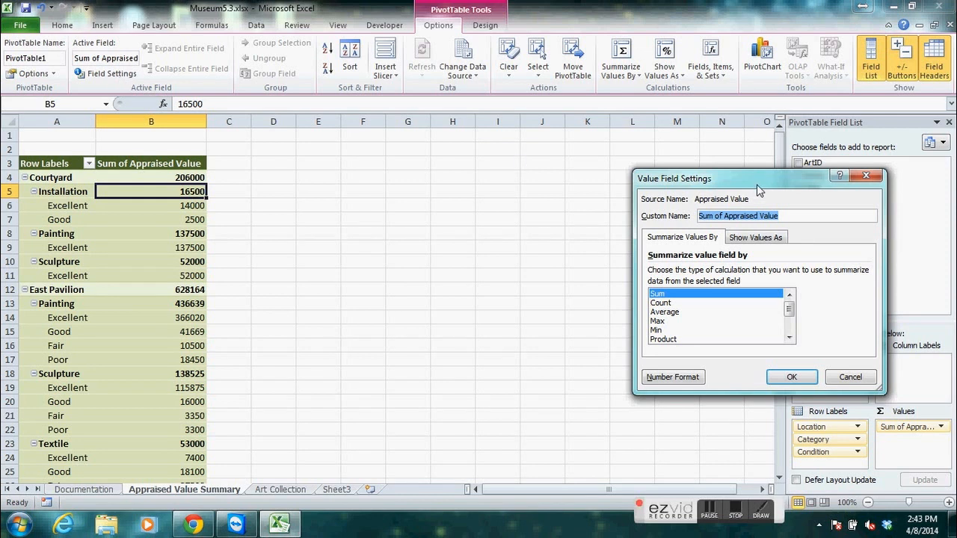
left_click_drag(737, 182, 479, 175)
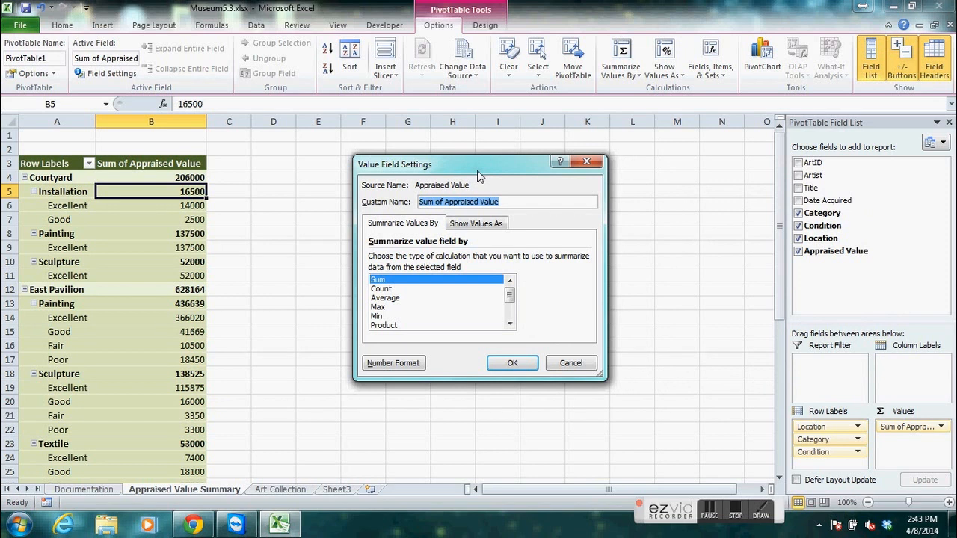
left_click(463, 228)
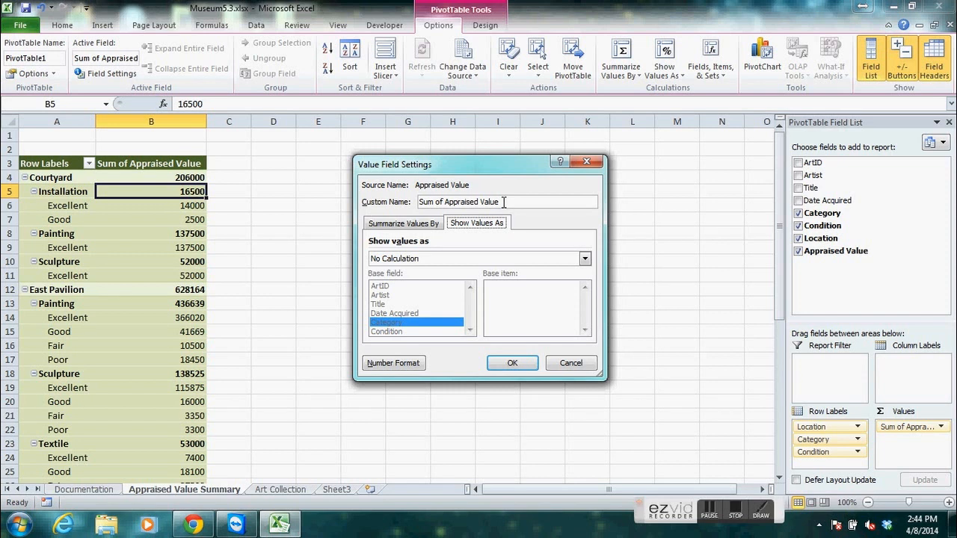
left_click(402, 224)
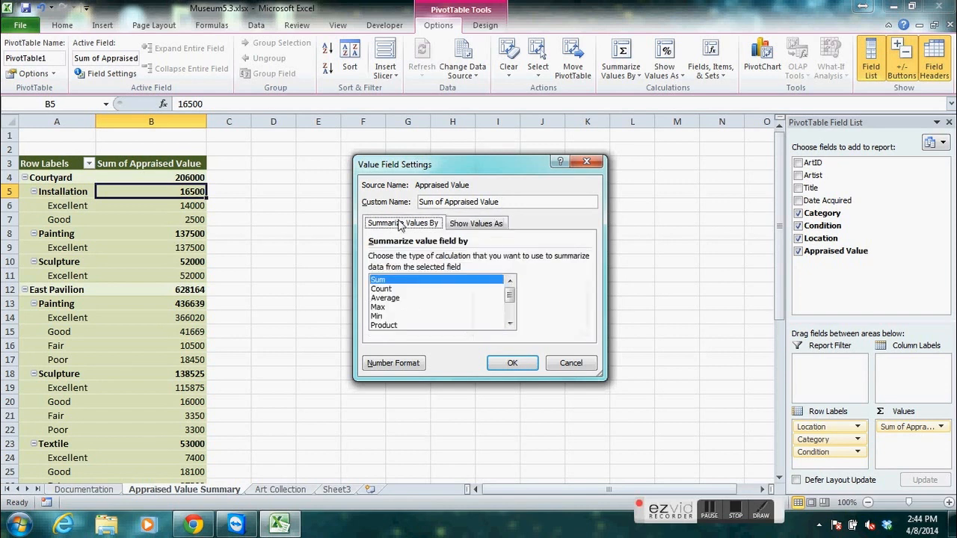
left_click(377, 280)
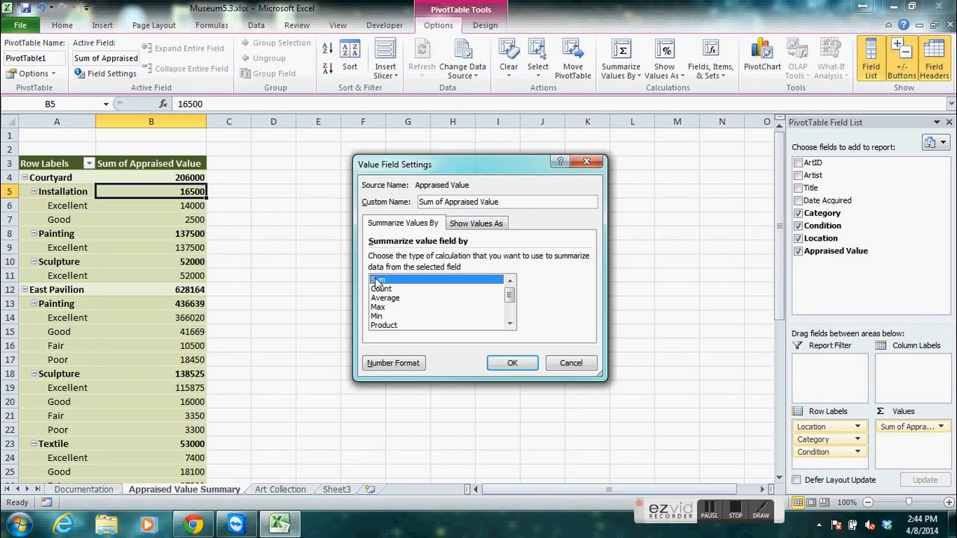
left_click(394, 364)
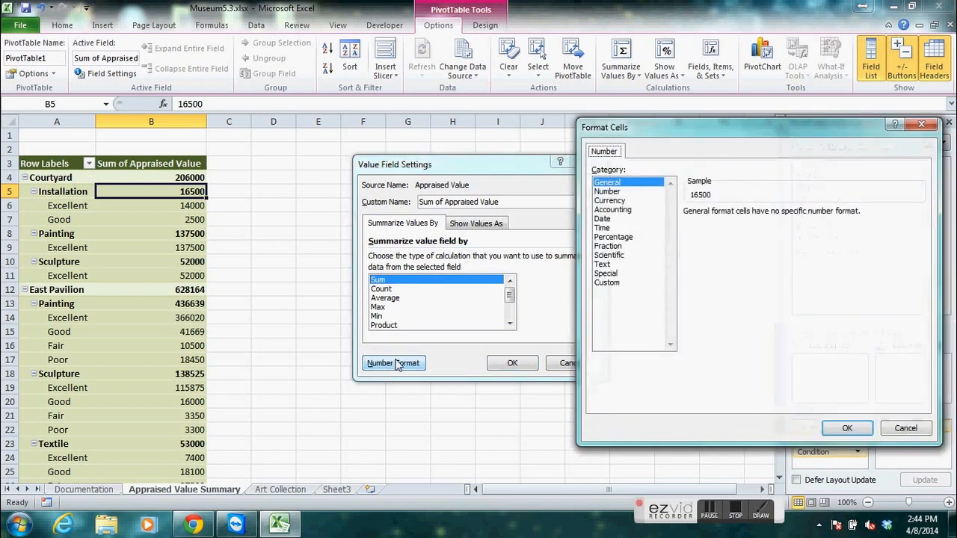
left_click(611, 202)
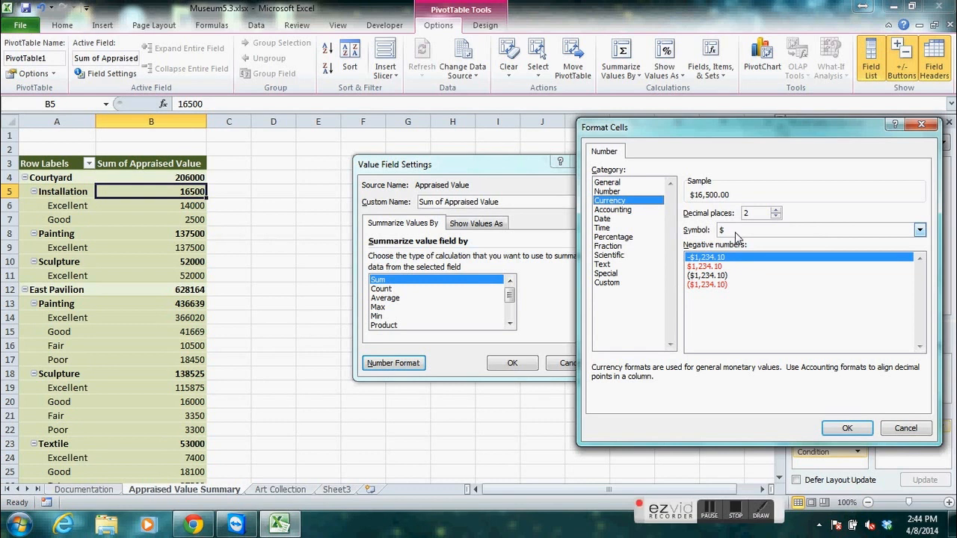
left_click(856, 428)
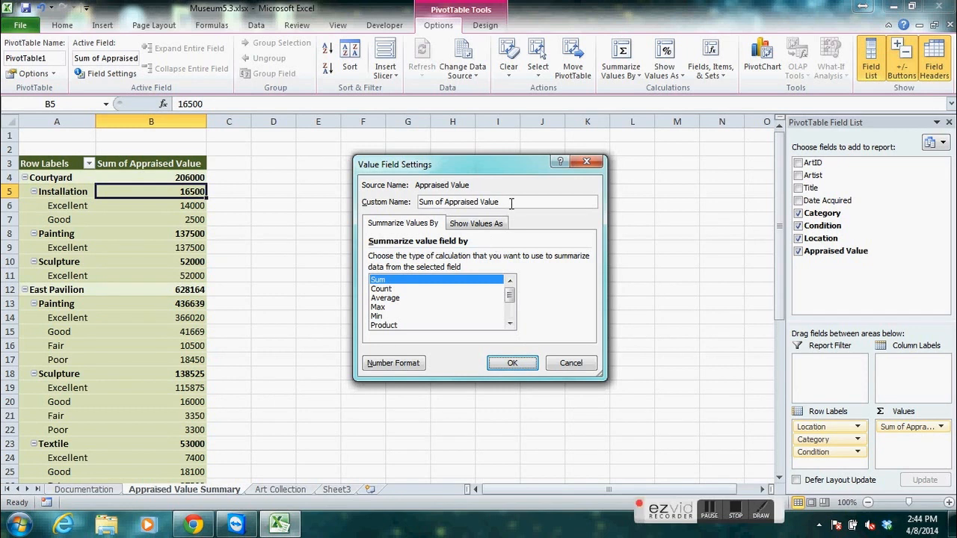
Set the value field's custom name to Total Appraised Value and apply the field settings.
left_click_drag(514, 203, 390, 203)
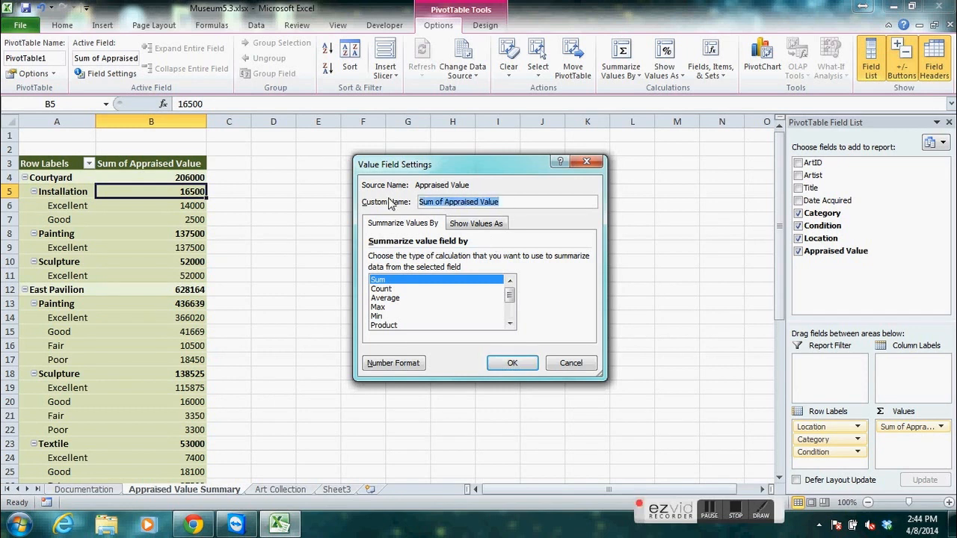
type("Total")
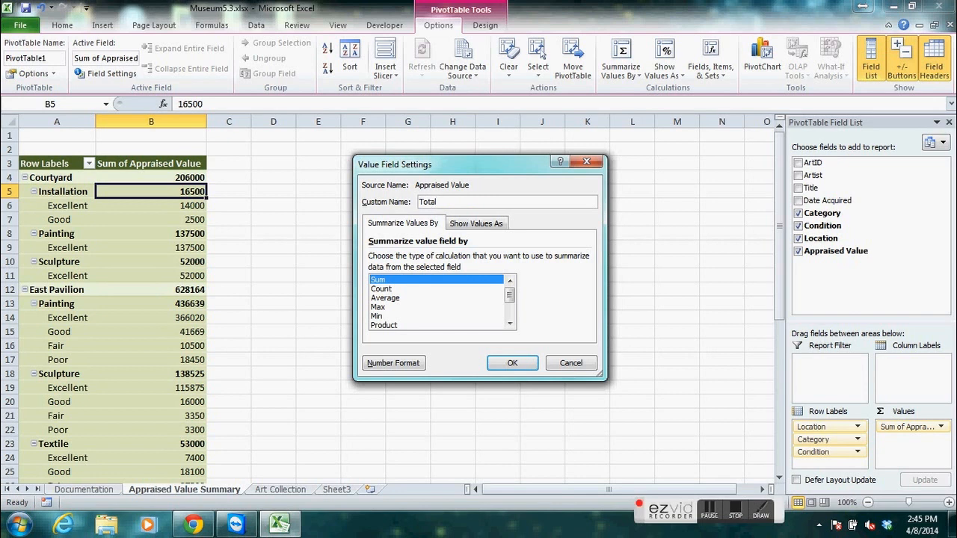
type(" Appraised Value")
left_click(512, 364)
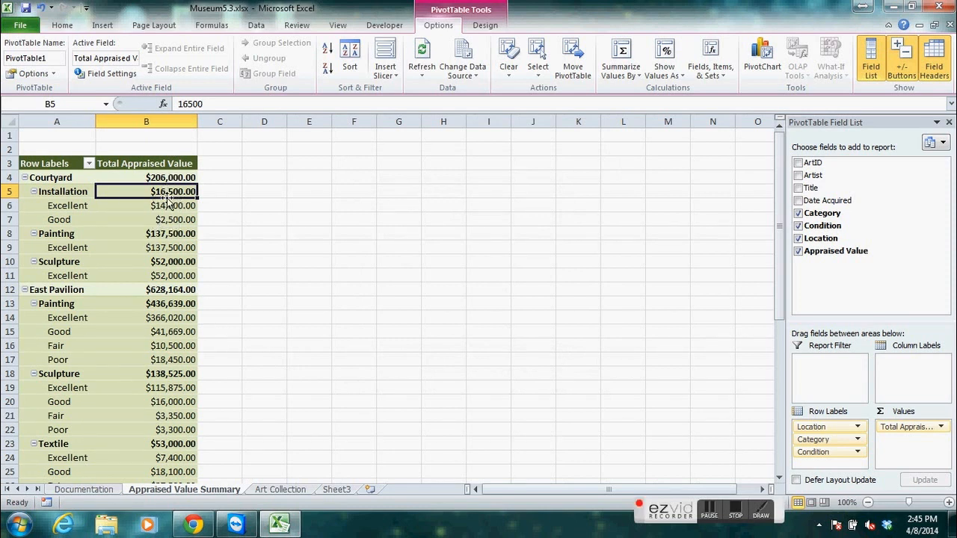
mouse_move(164, 190)
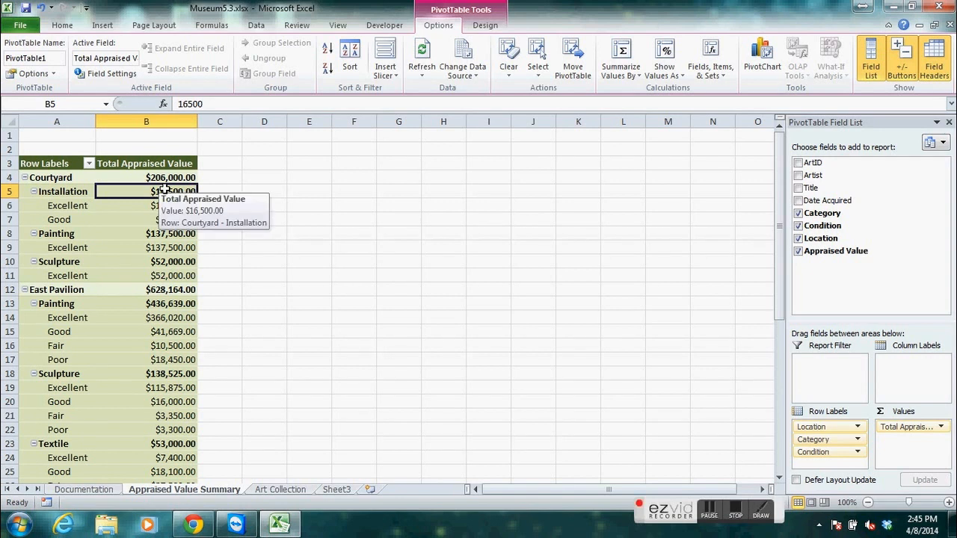
left_click(736, 510)
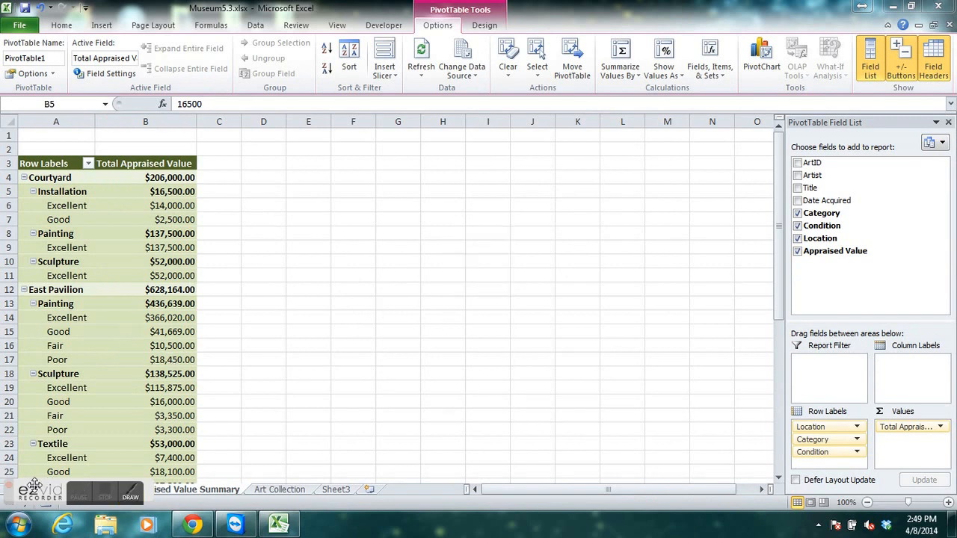
left_click_drag(102, 494, 647, 502)
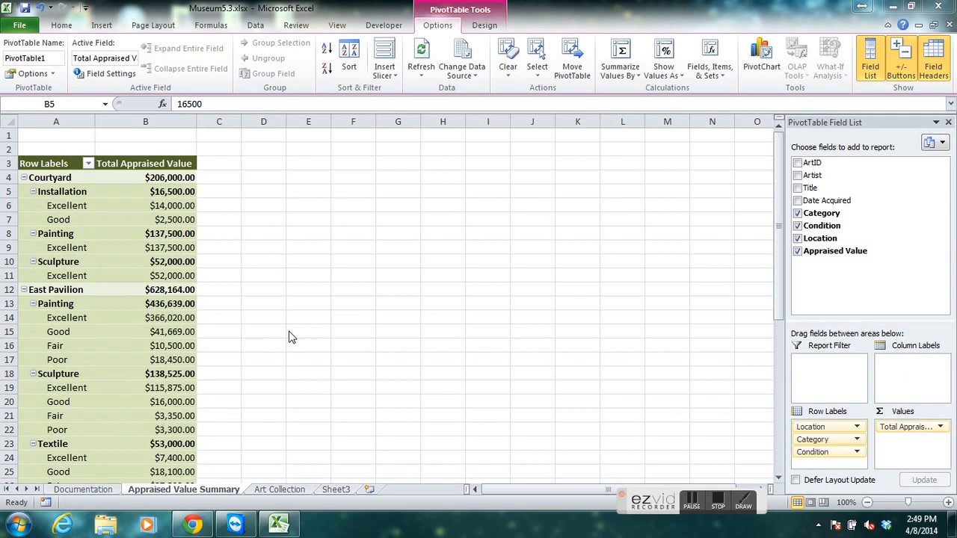
left_click(814, 458)
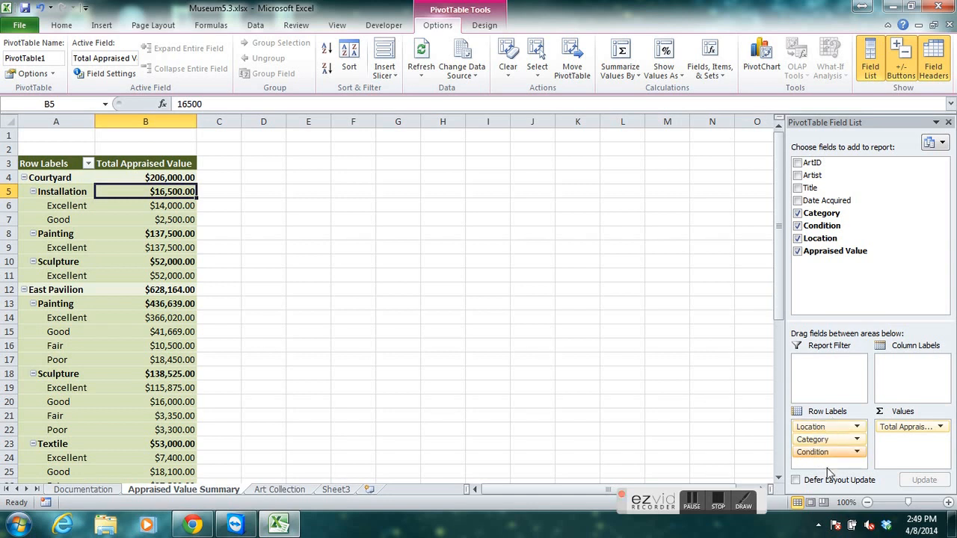
Move the Condition field from the PivotTable's row labels to its column labels.
left_click_drag(818, 459, 906, 372)
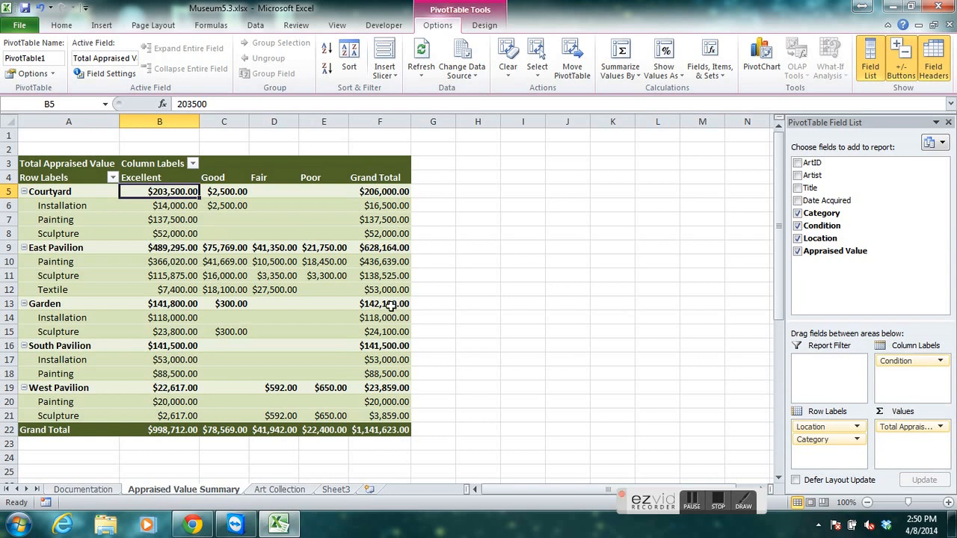
mouse_move(390, 307)
Switch the PivotTable's report layout to Outline Form and back to Compact Form.
left_click(485, 27)
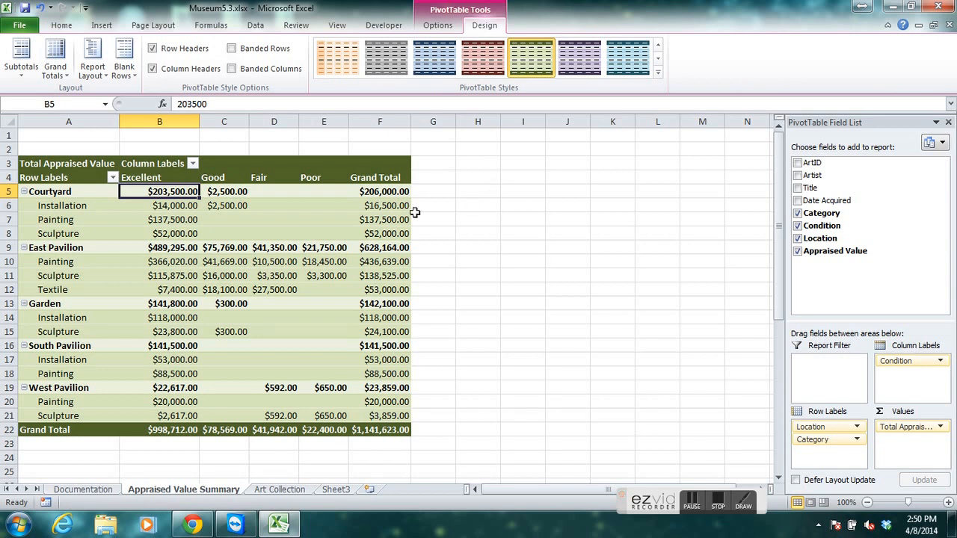
left_click(99, 75)
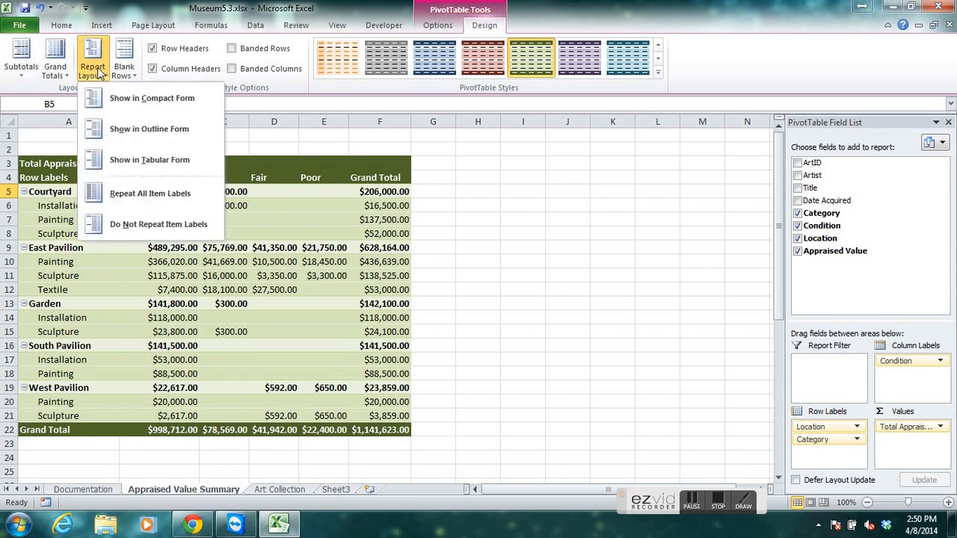
left_click(131, 134)
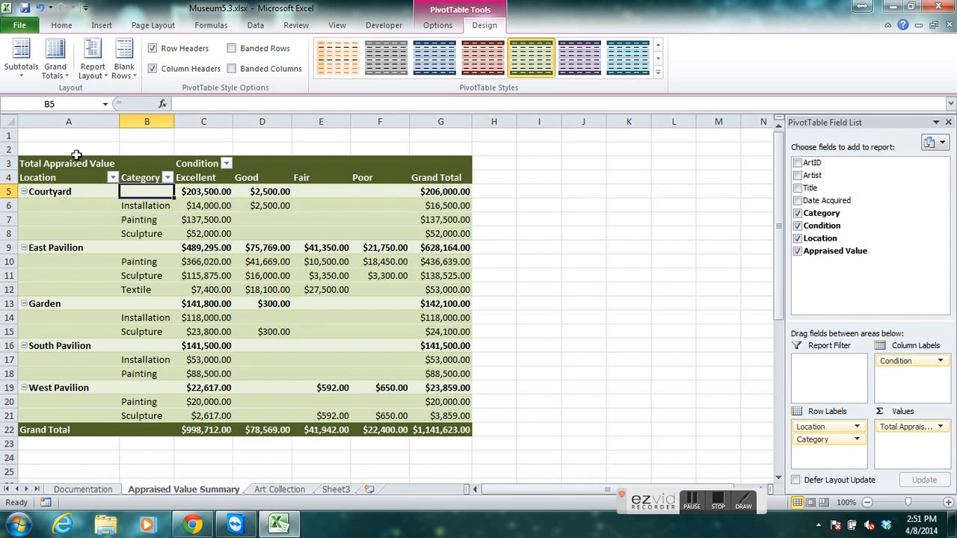
left_click(100, 77)
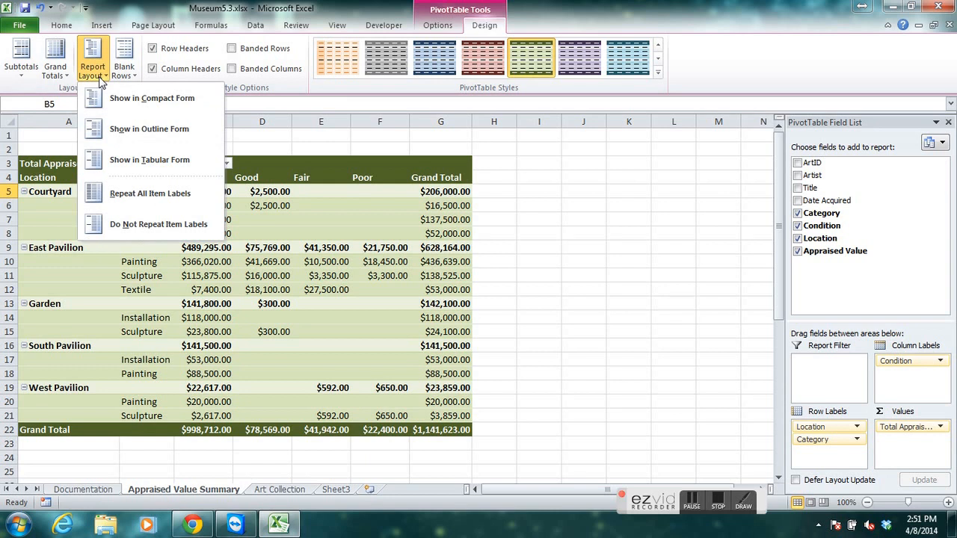
left_click(101, 98)
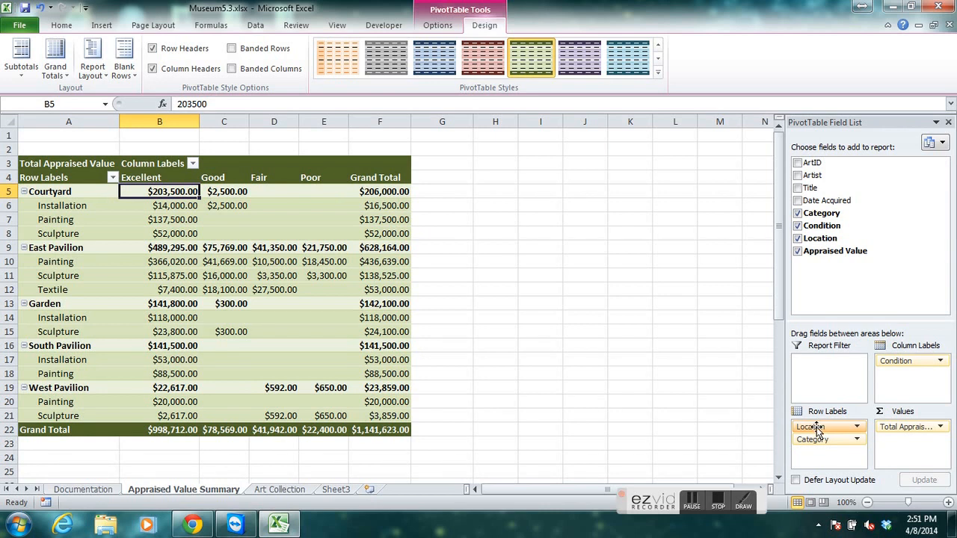
Move the Location field to the report filter and filter the PivotTable to East Pavilion.
left_click_drag(819, 426, 820, 379)
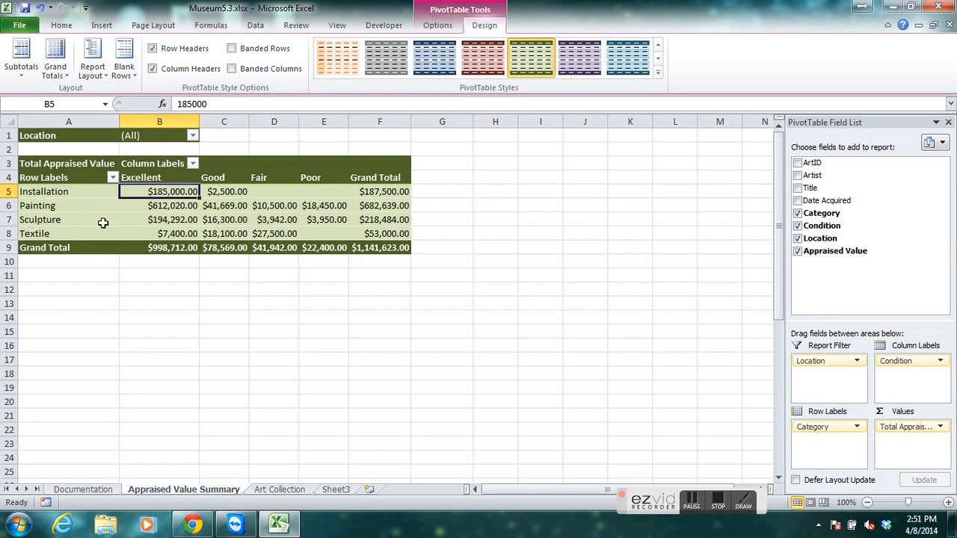
left_click(192, 136)
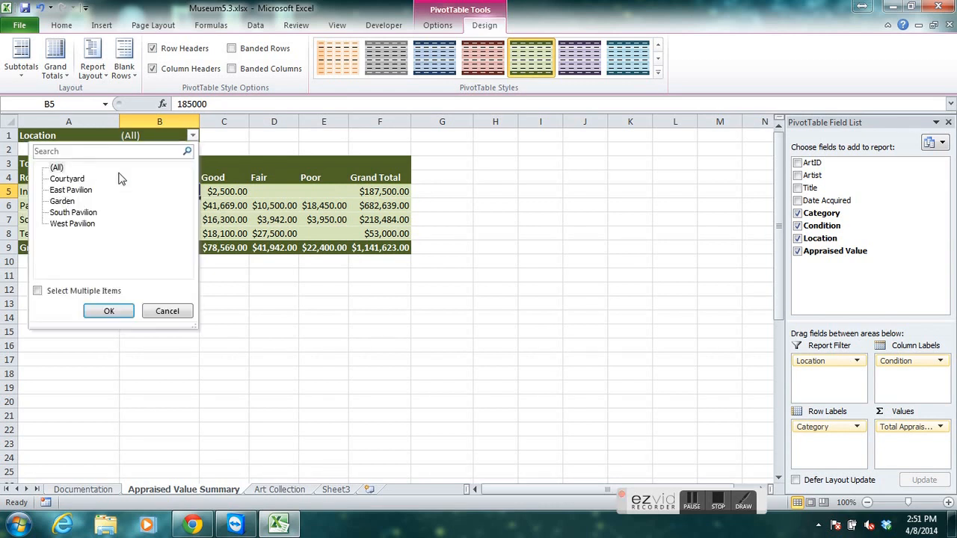
left_click(167, 311)
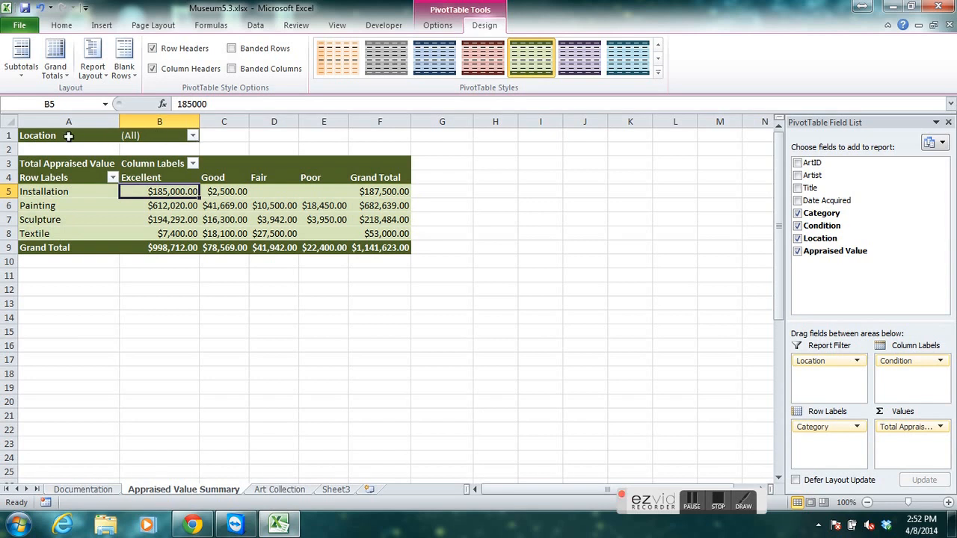
left_click(192, 136)
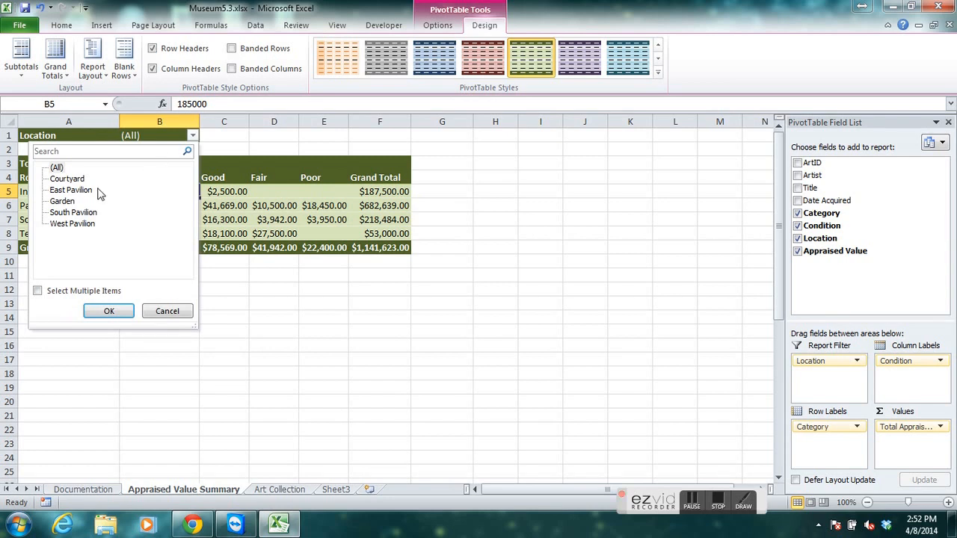
left_click(72, 192)
left_click(112, 311)
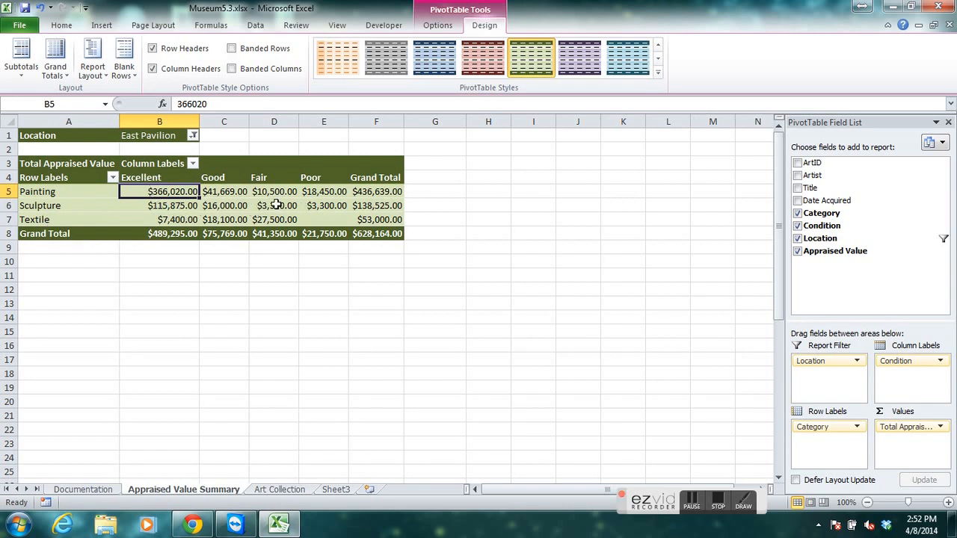
mouse_move(276, 204)
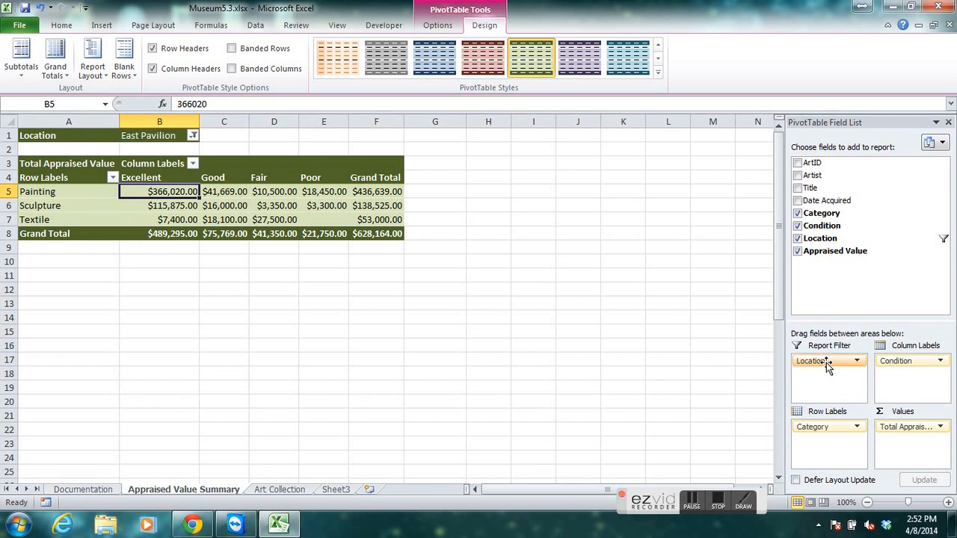
Return the Location field to the row labels and place it above Category.
left_click_drag(826, 366, 832, 449)
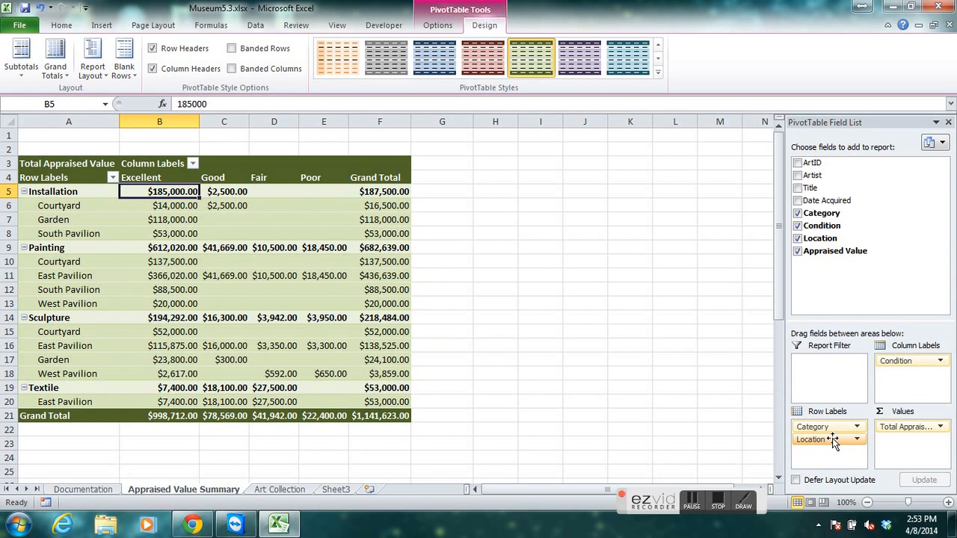
left_click_drag(828, 447, 822, 427)
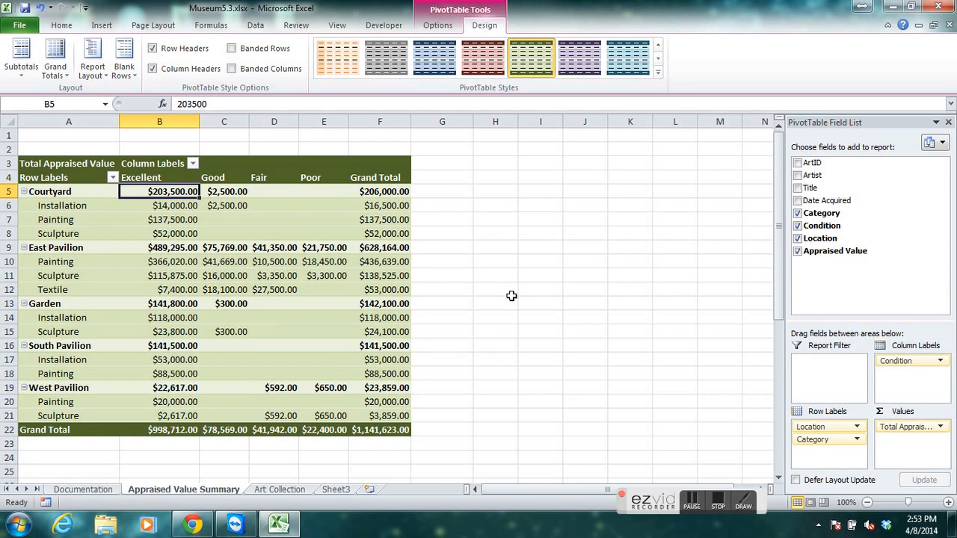
Filter the Condition column labels to exclude Poor.
left_click(193, 165)
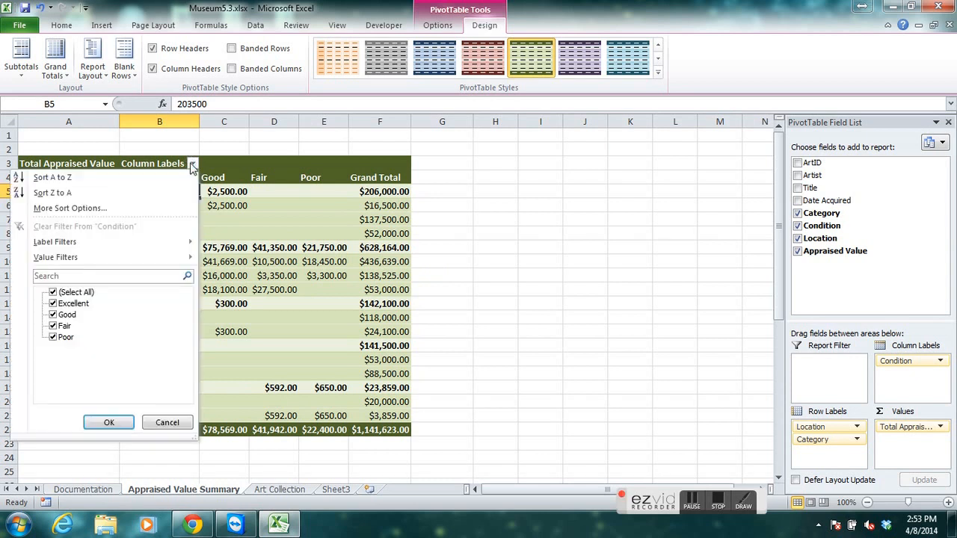
left_click(193, 164)
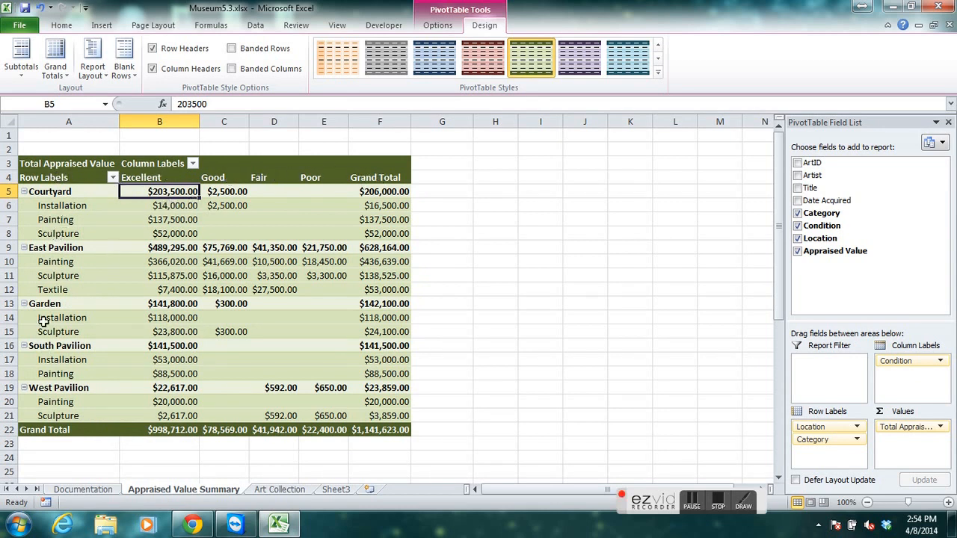
left_click(192, 166)
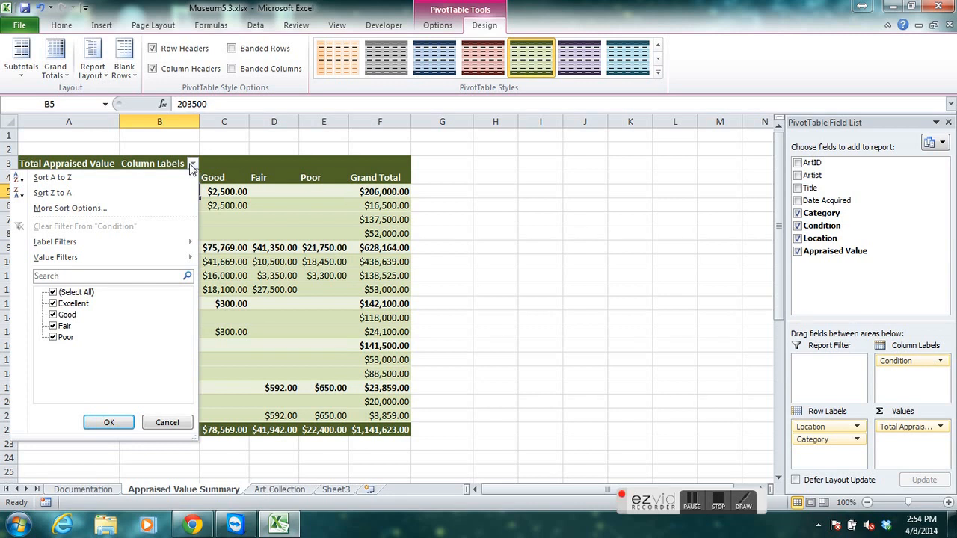
left_click(53, 337)
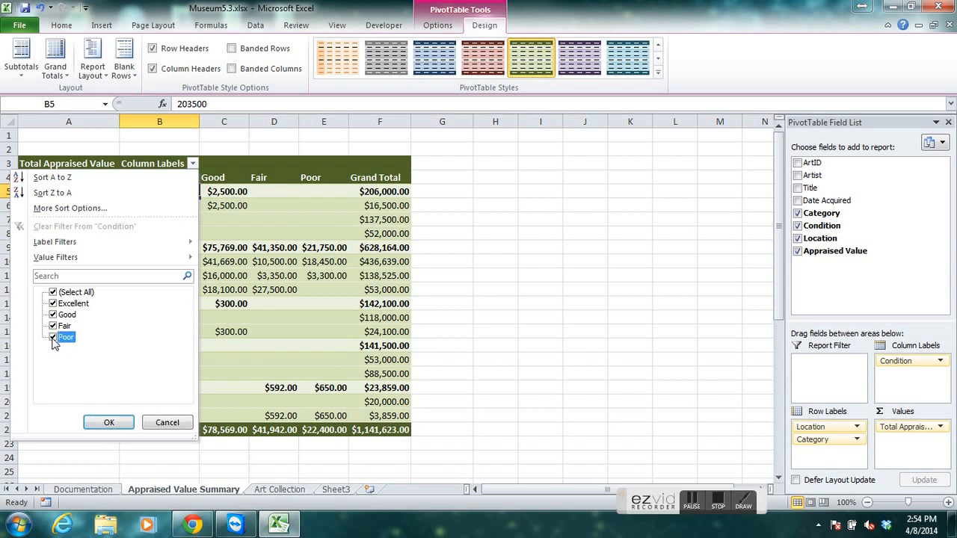
left_click(109, 423)
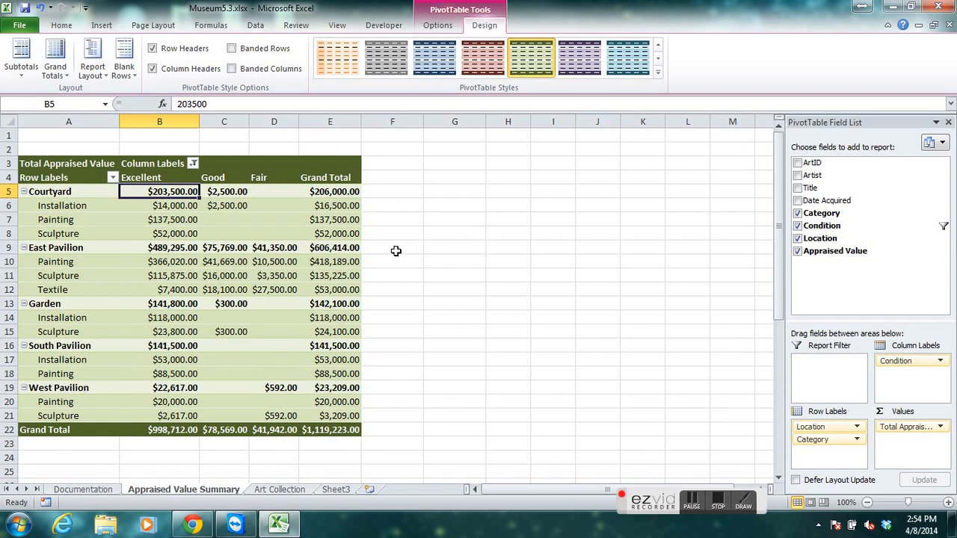
Collapse the Courtyard, East Pavilion, Garden, South Pavilion and West Pavilion groups one by one.
mouse_move(173, 290)
left_click(23, 192)
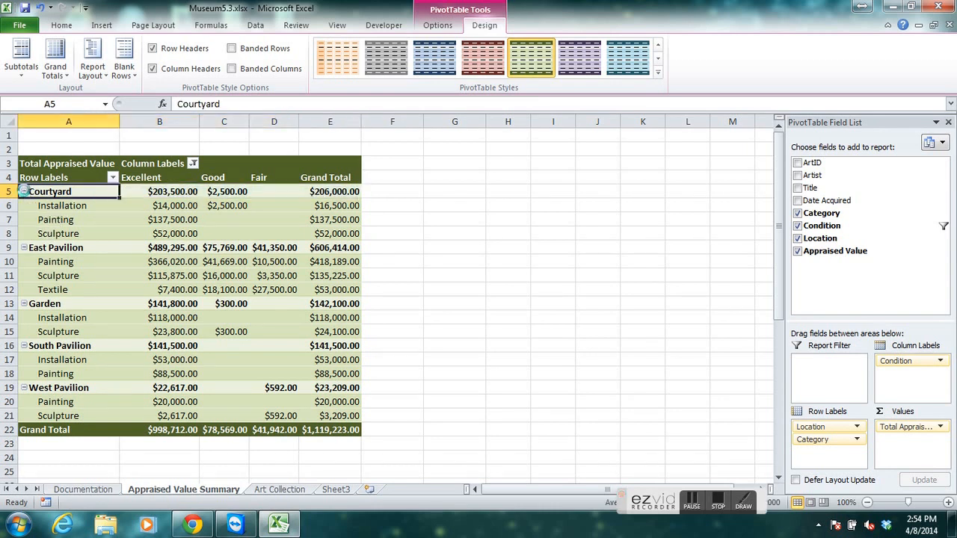
left_click(23, 192)
left_click(24, 206)
left_click(23, 205)
left_click(23, 219)
left_click(23, 219)
left_click(23, 234)
left_click(24, 233)
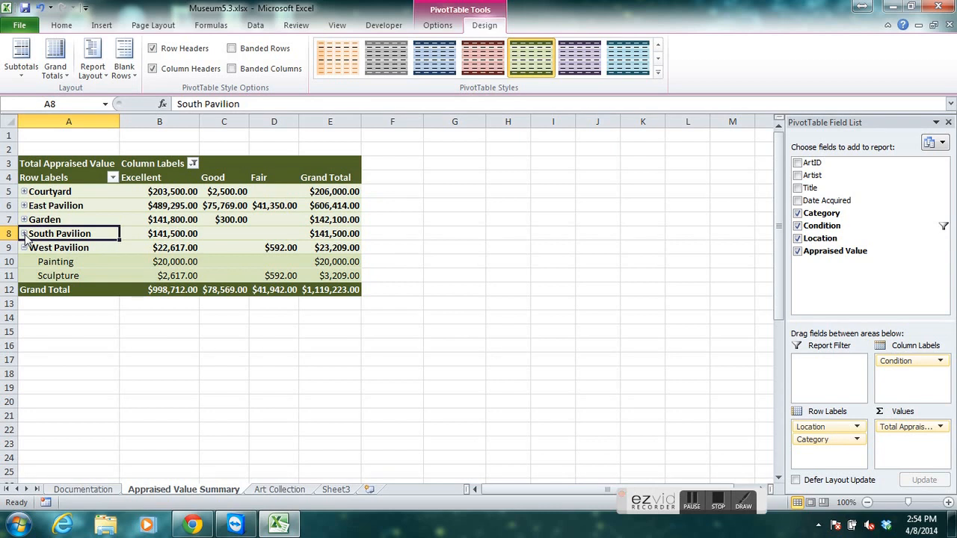
left_click(23, 248)
left_click(23, 247)
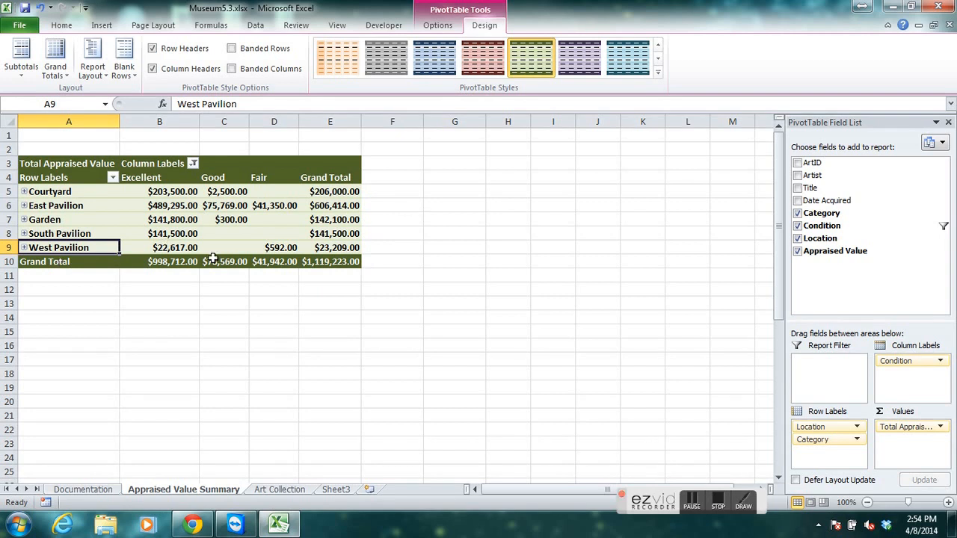
mouse_move(212, 258)
Expand the entire Location field, collapse it, and expand it again to show the categories.
left_click(451, 13)
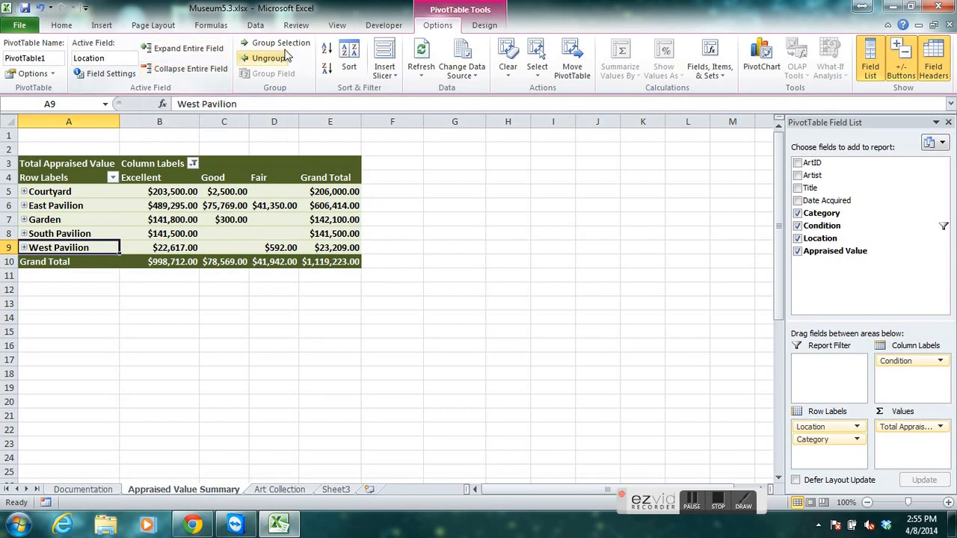
left_click(198, 56)
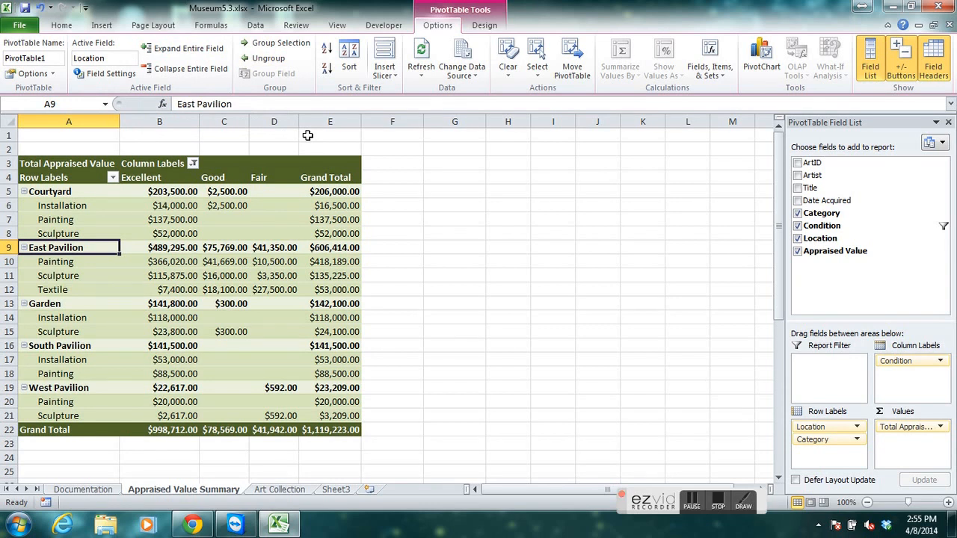
left_click(202, 69)
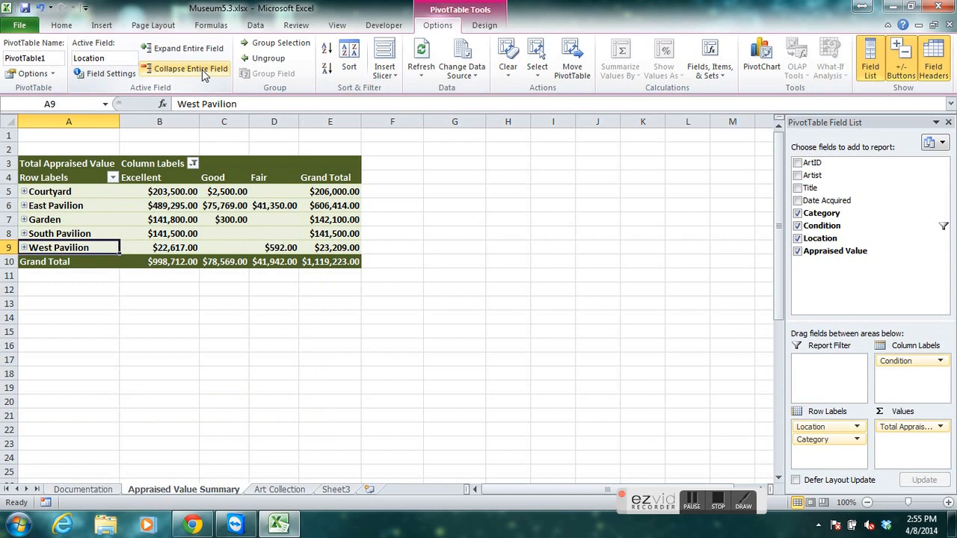
left_click(197, 50)
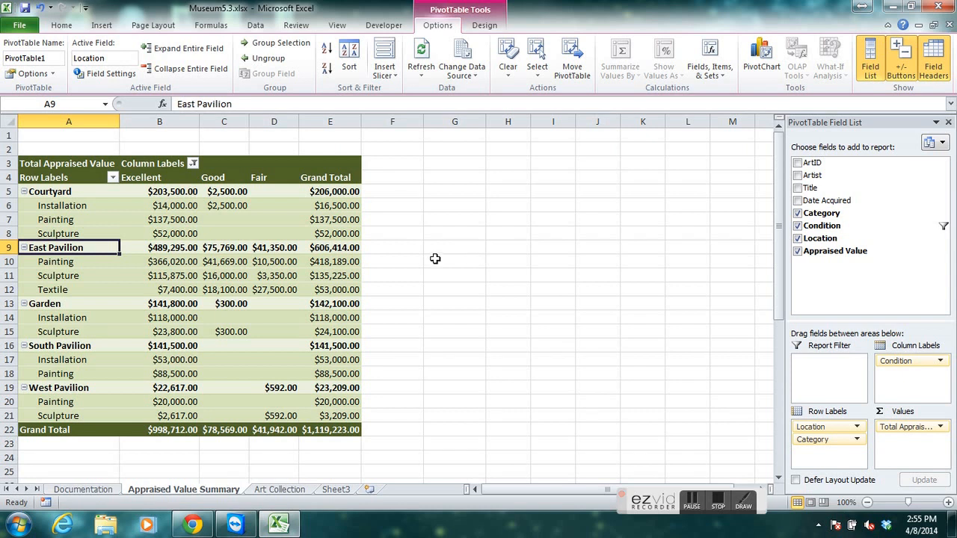
Sort the locations by their Grand Total values from largest to smallest.
left_click(332, 191)
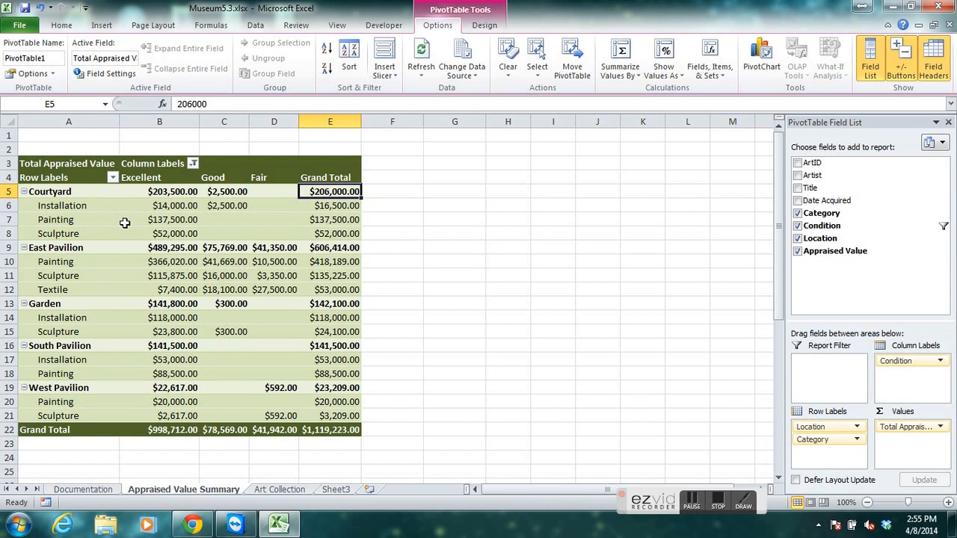
mouse_move(125, 223)
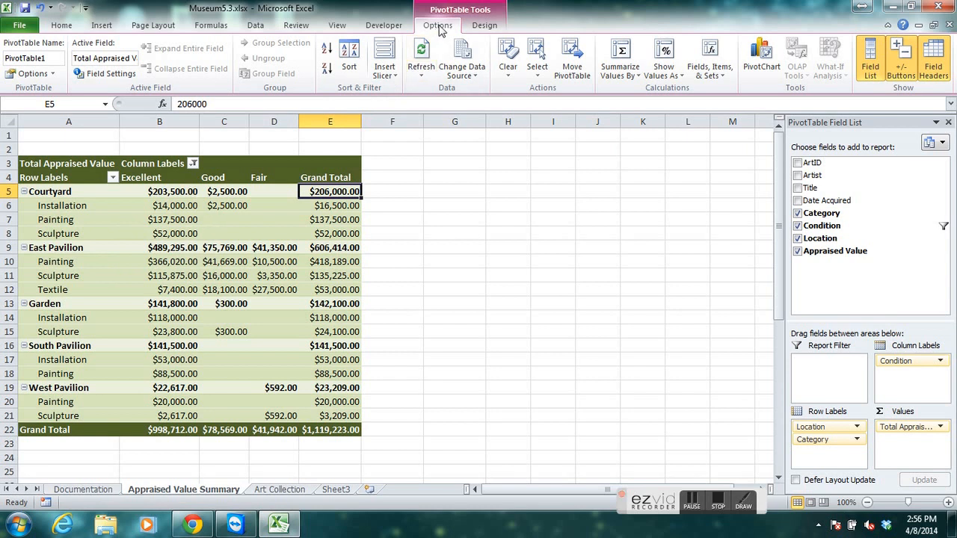
left_click(327, 71)
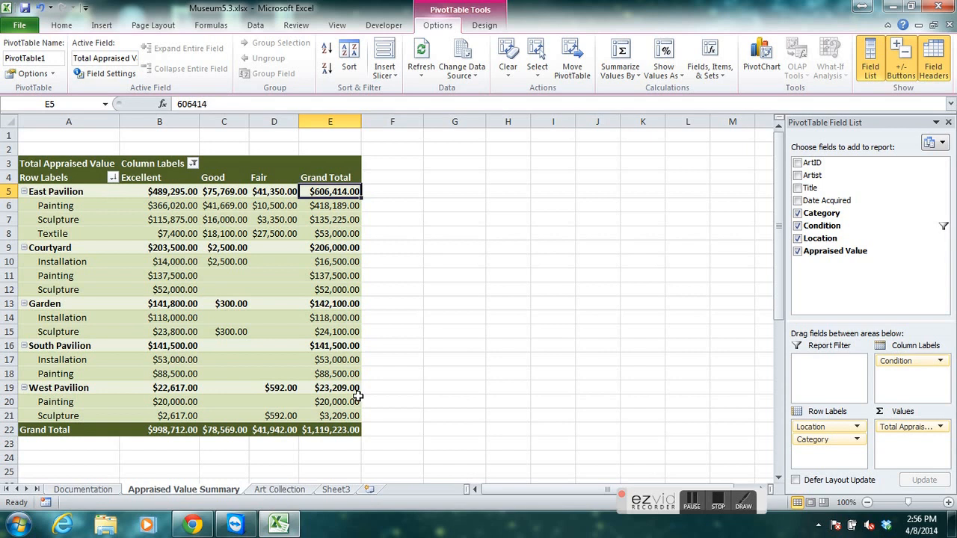
left_click(692, 504)
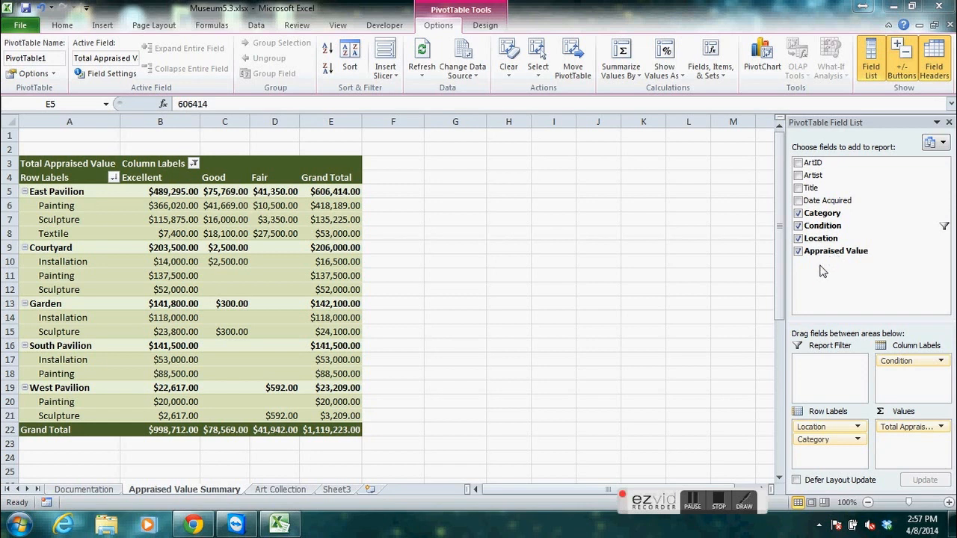
Add the Title field to the PivotTable and move it from the row labels to the values area as a count.
left_click(797, 189)
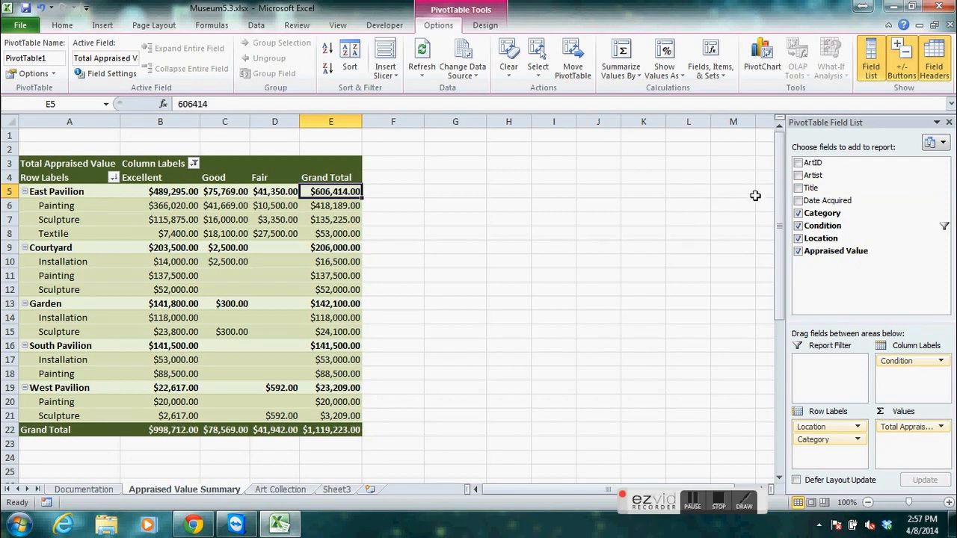
left_click(798, 188)
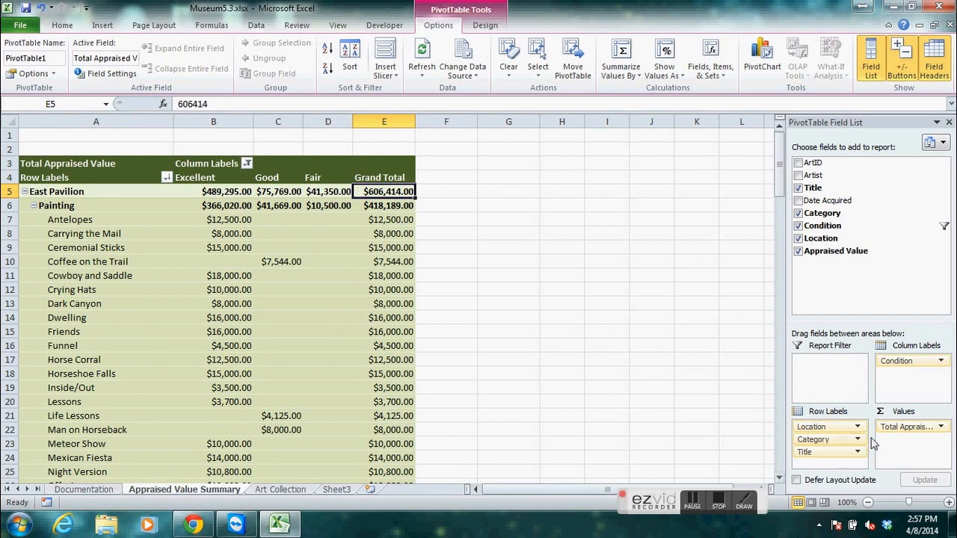
left_click_drag(813, 455, 902, 446)
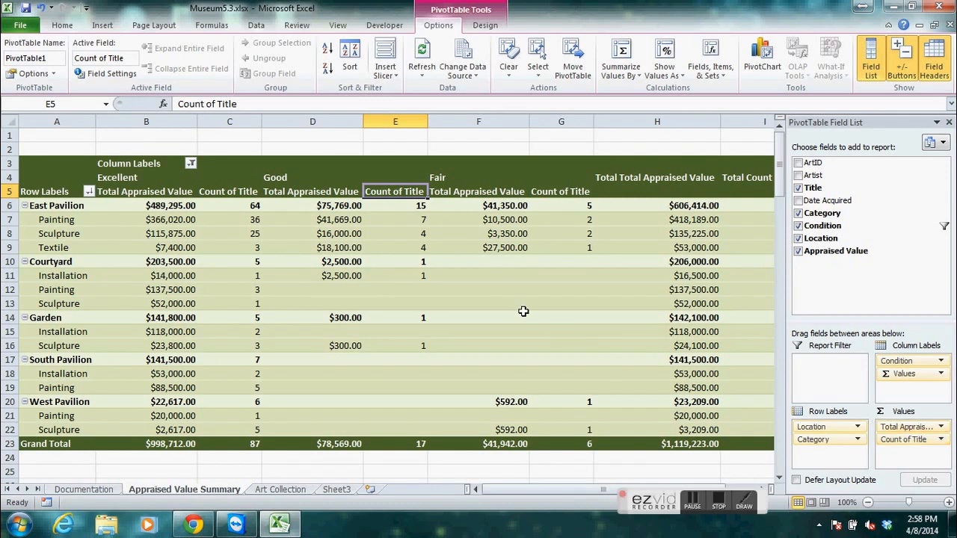
Rename the Count of Title value field in the PivotTable to Count.
mouse_move(413, 203)
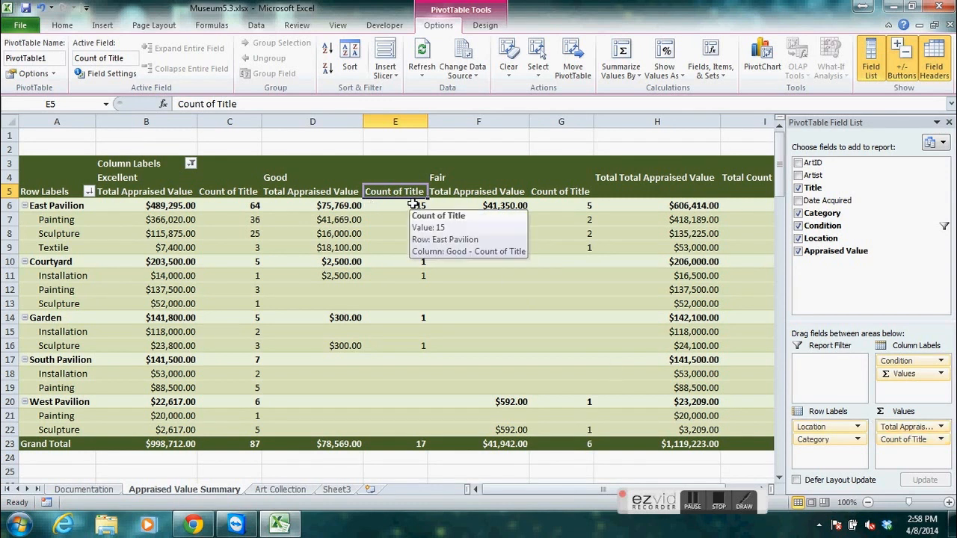
mouse_move(416, 261)
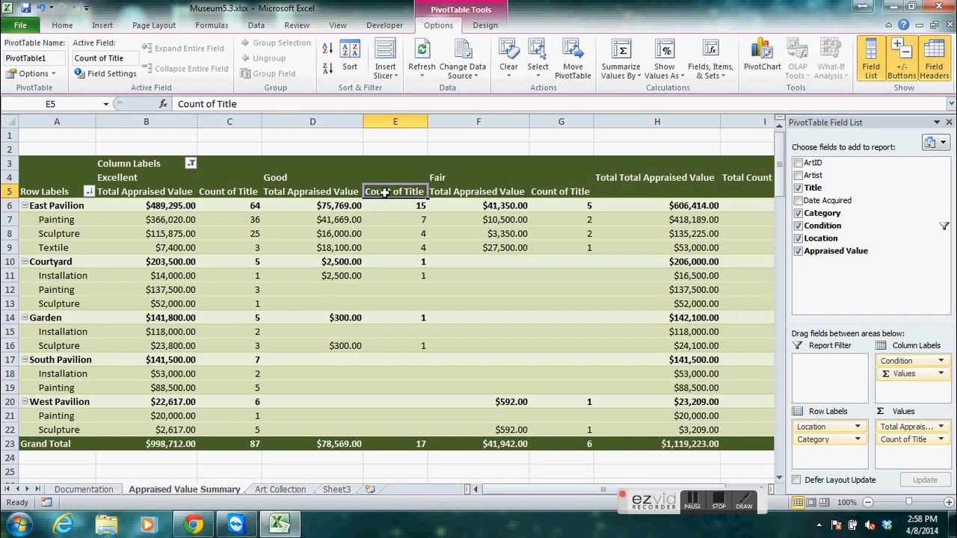
left_click(230, 193)
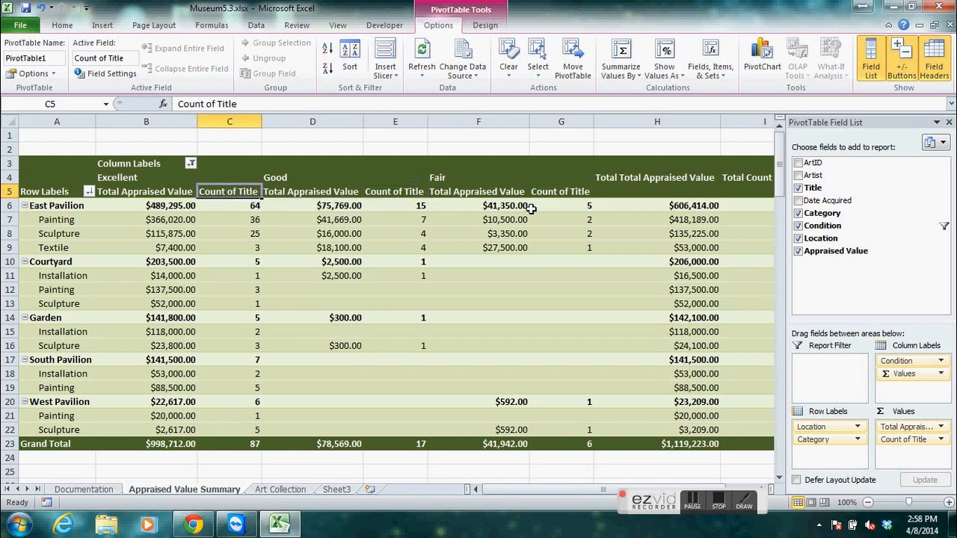
left_click(570, 192)
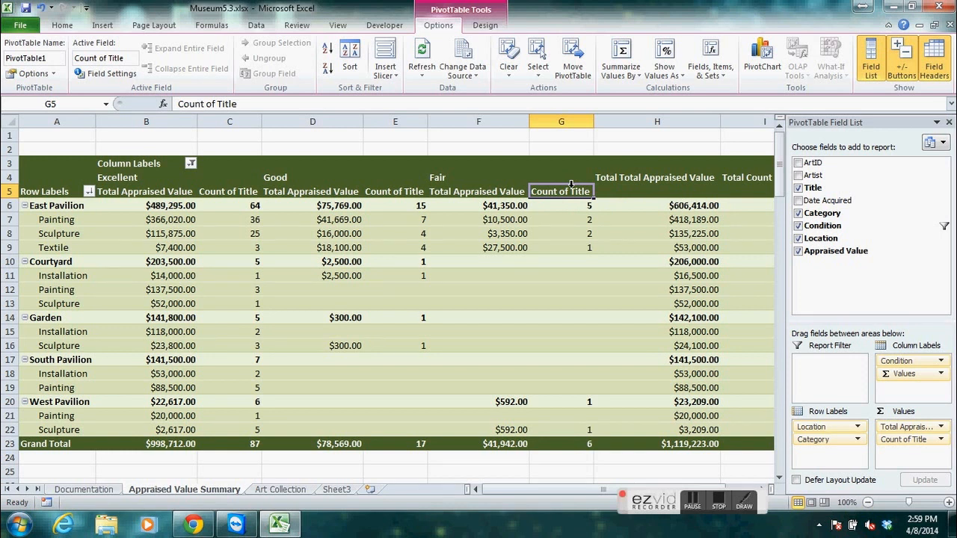
left_click(132, 58)
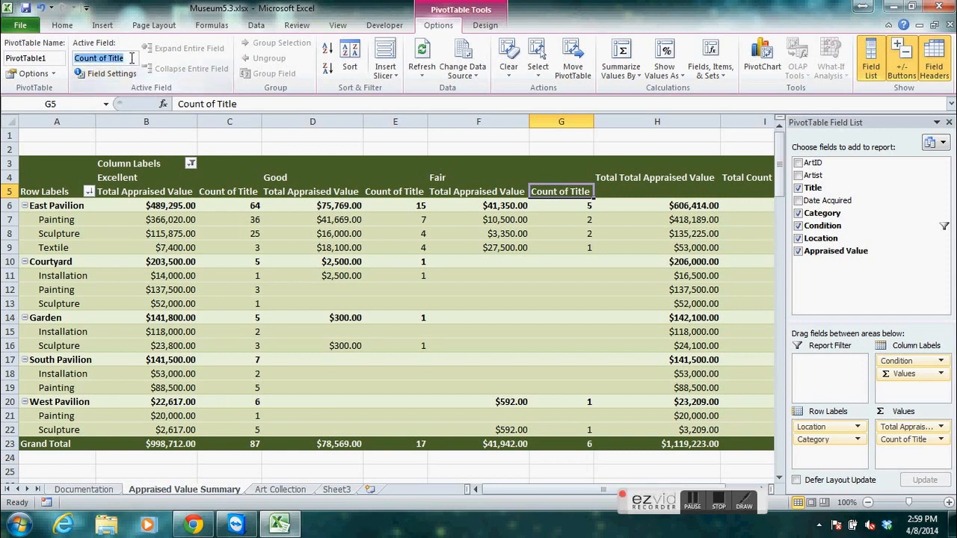
type("Count")
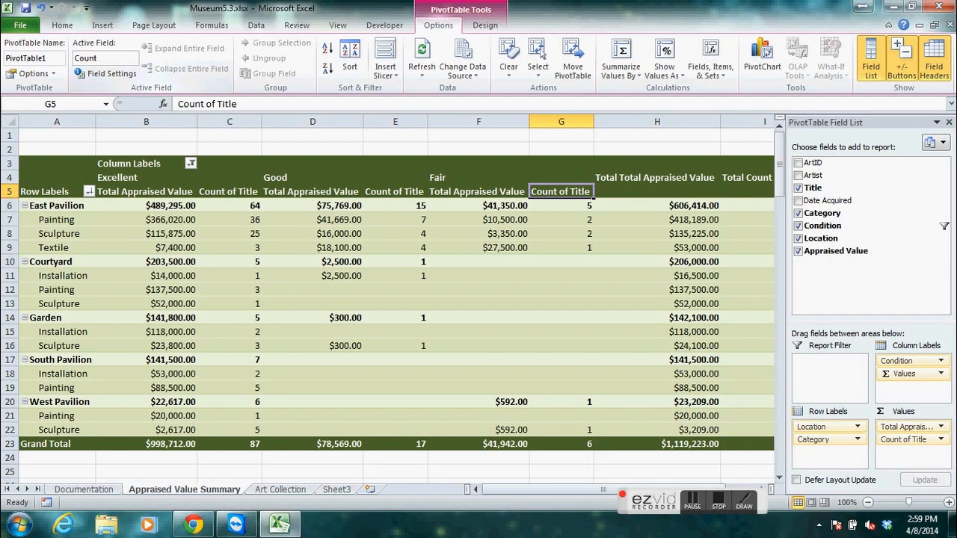
key("Return")
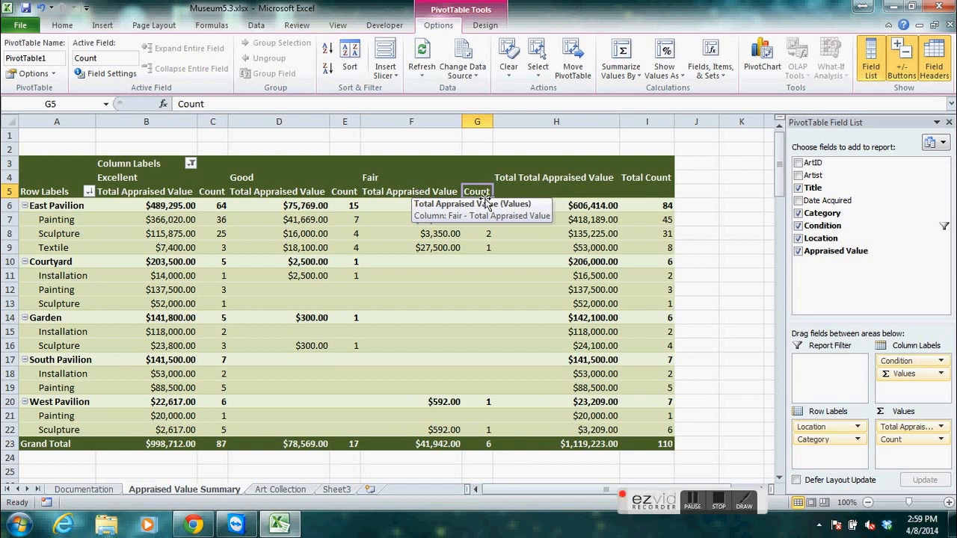
Hide and redisplay the PivotTable Field List, then remove the Title field from the PivotTable.
mouse_move(252, 275)
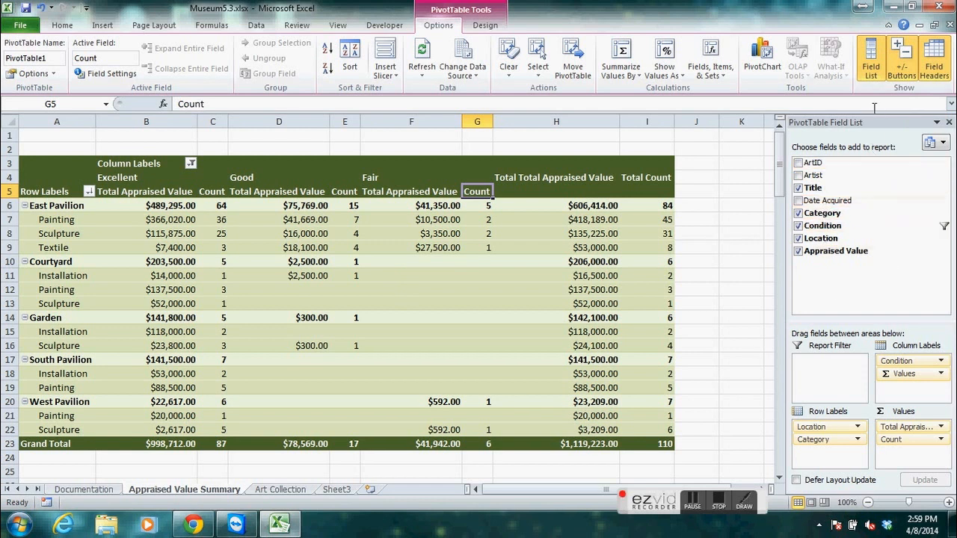
left_click(871, 60)
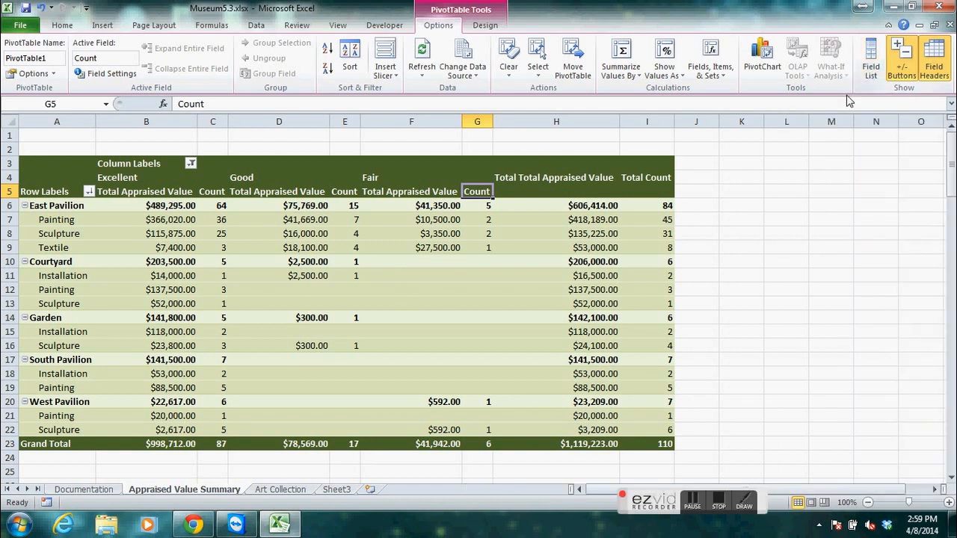
left_click(870, 68)
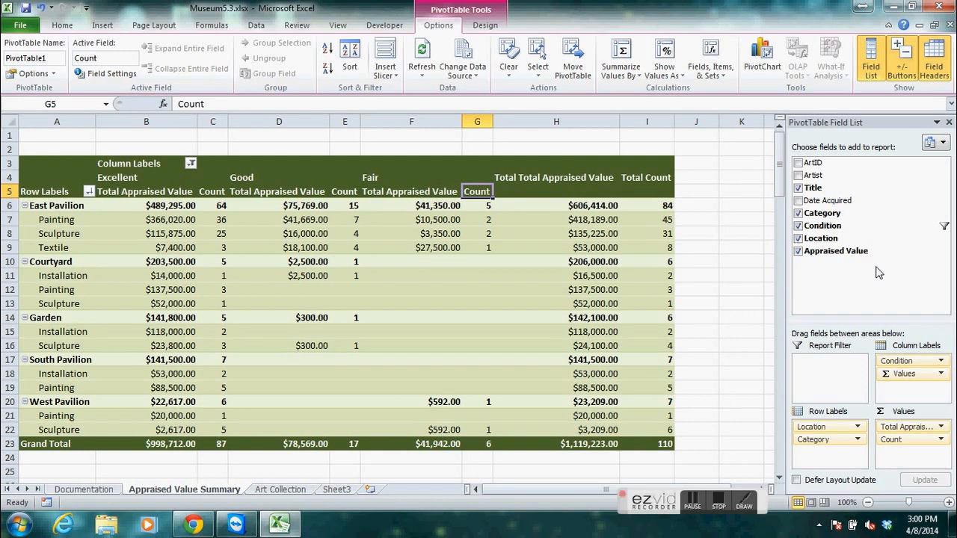
left_click(799, 188)
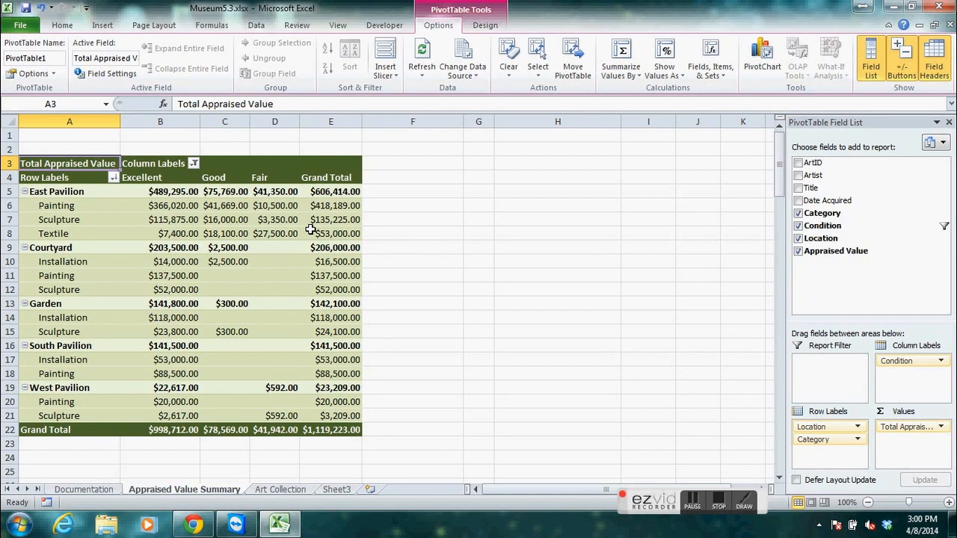
Hide the PivotTable's expand/collapse buttons, show them again, and hide them once more.
mouse_move(191, 233)
left_click(908, 72)
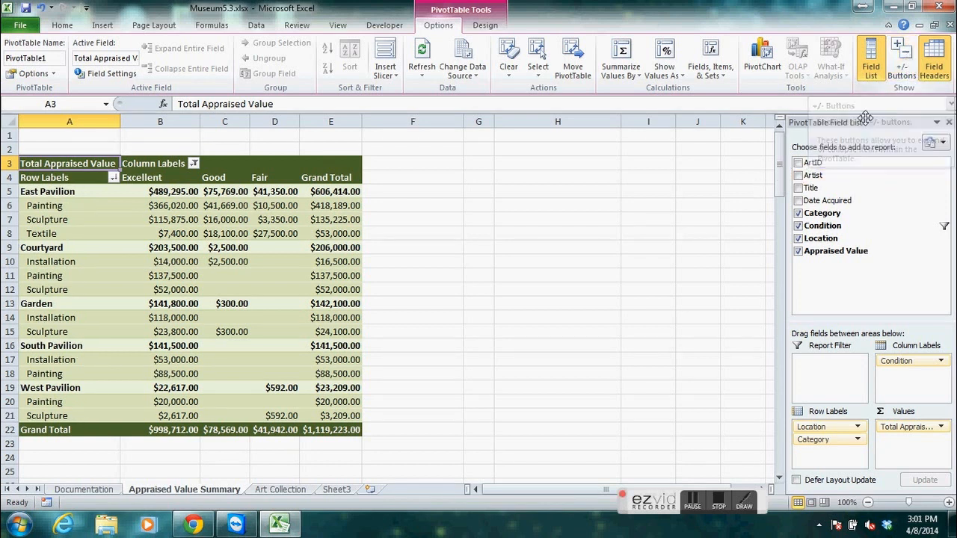
left_click(901, 66)
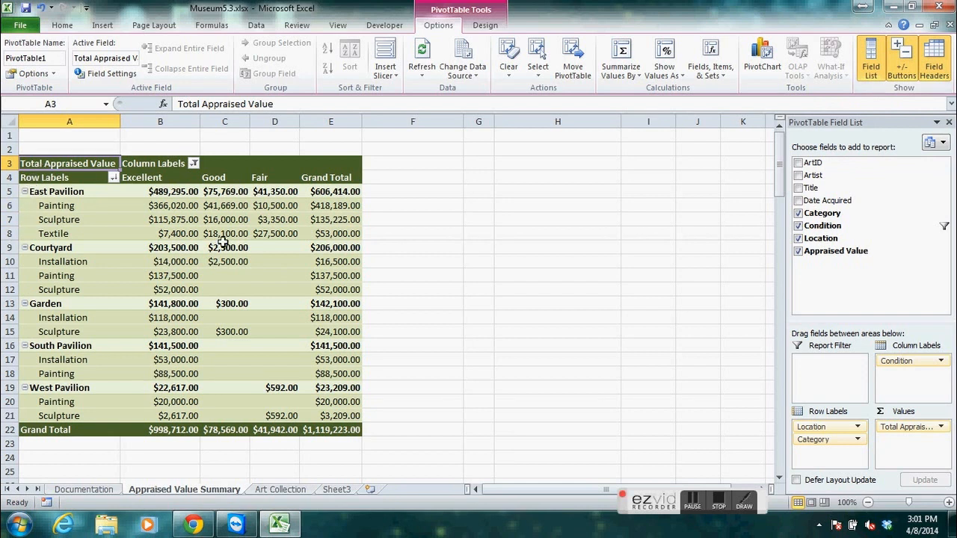
left_click(901, 66)
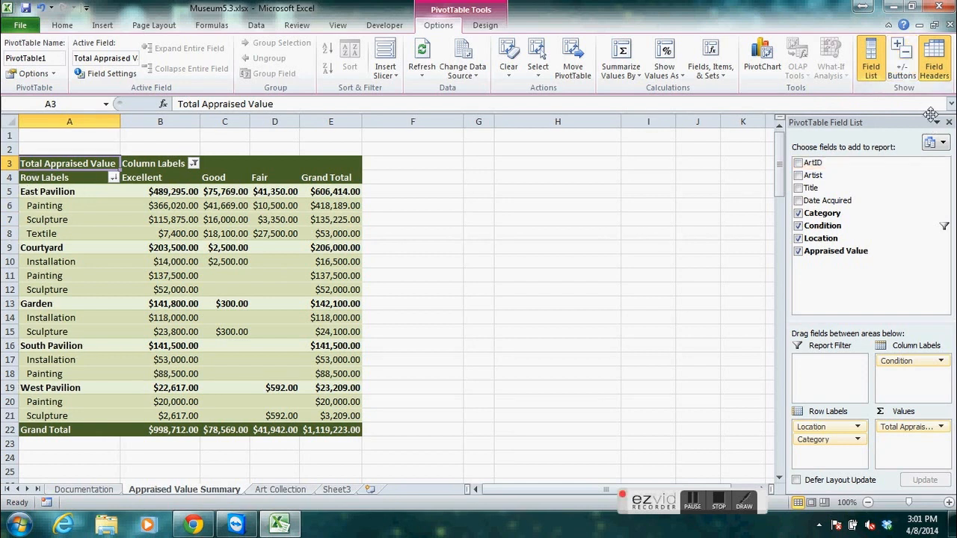
Hide the PivotTable's row and column field headers, redisplay them, and hide them again.
left_click(939, 71)
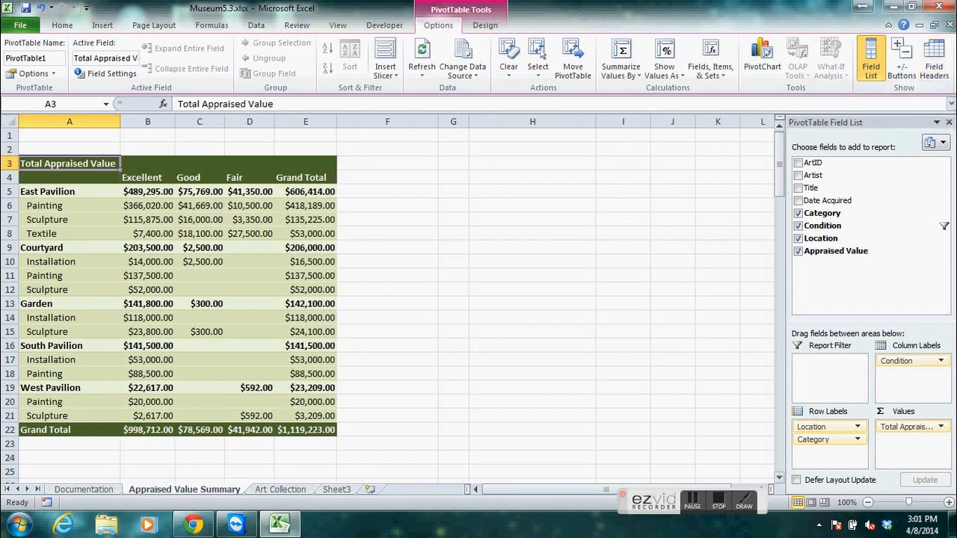
left_click(934, 74)
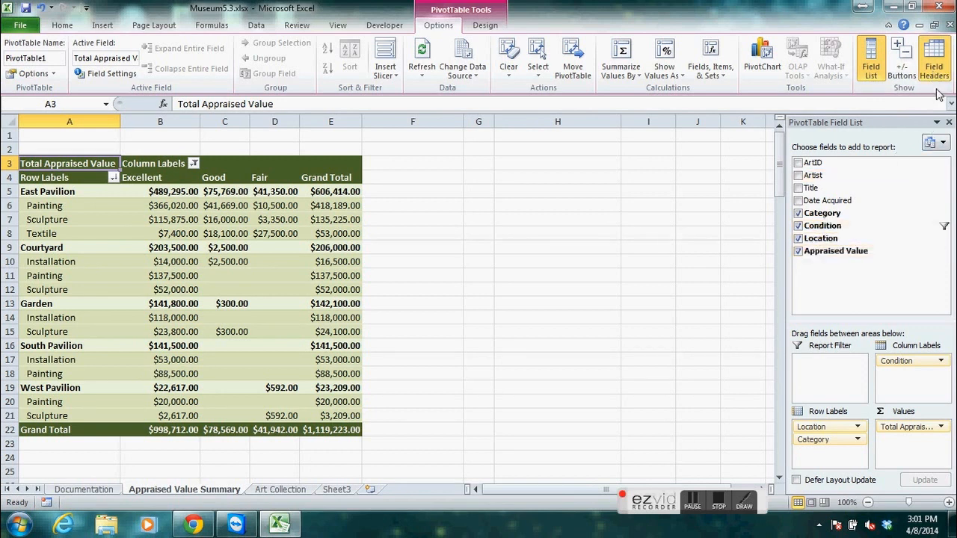
left_click(935, 74)
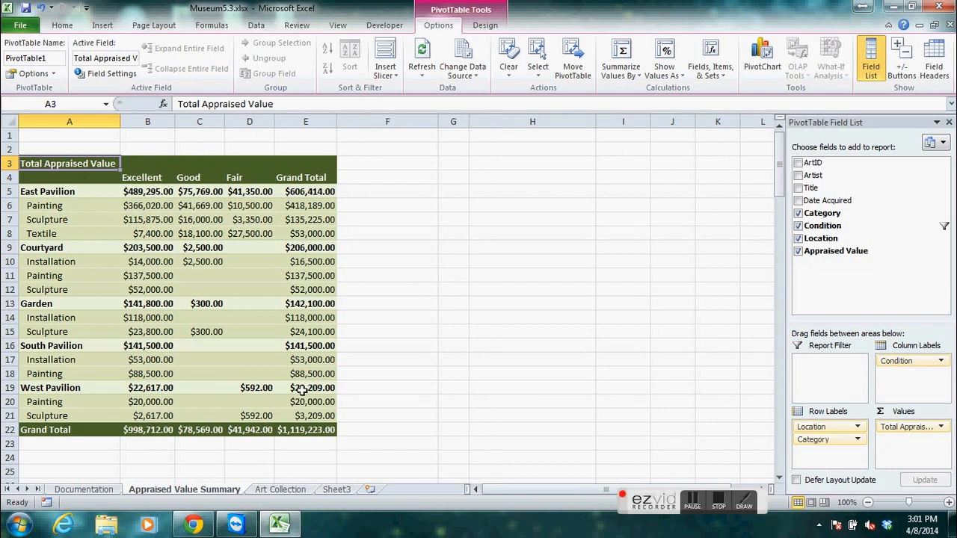
mouse_move(296, 404)
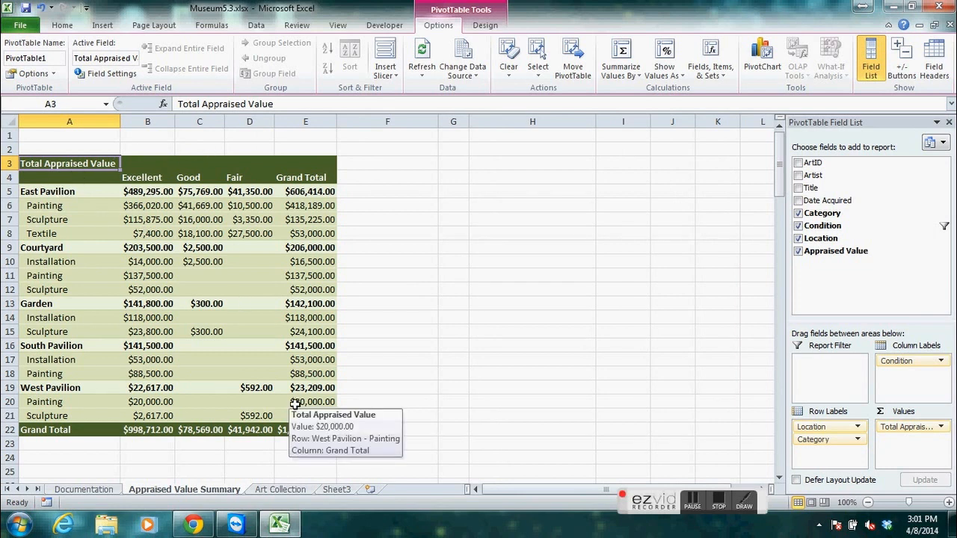
left_click(716, 504)
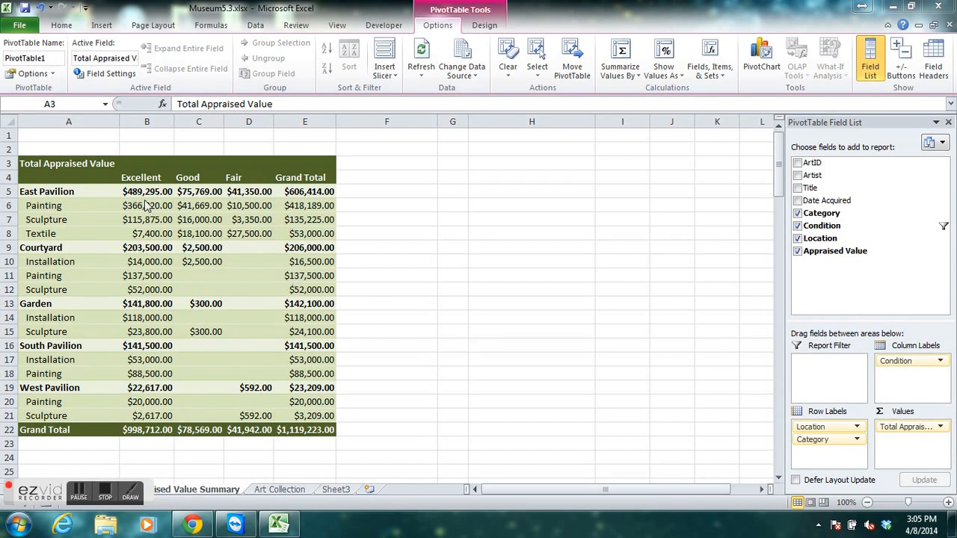
Insert a slicer for the Location field and move it away from the PivotTable's right edge over columns F to H.
left_click(116, 181)
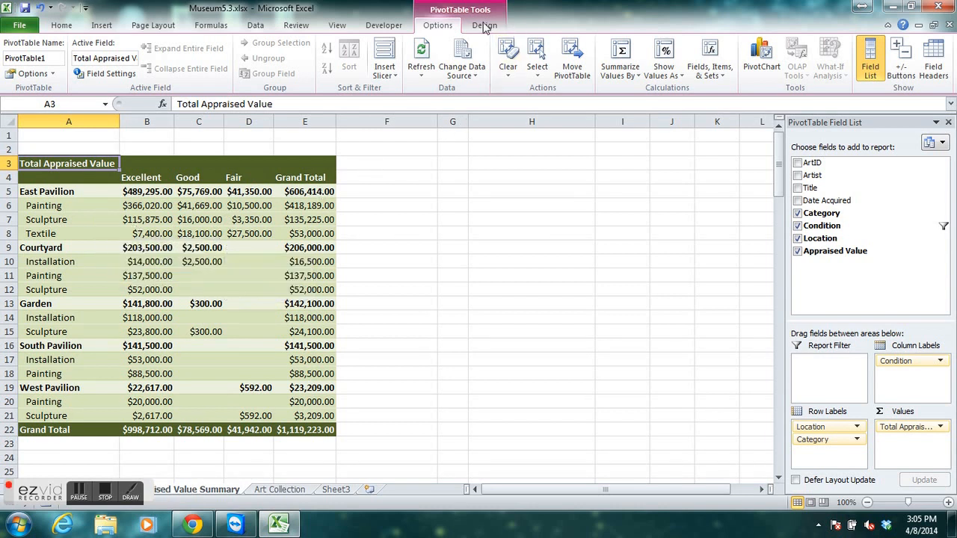
mouse_move(135, 317)
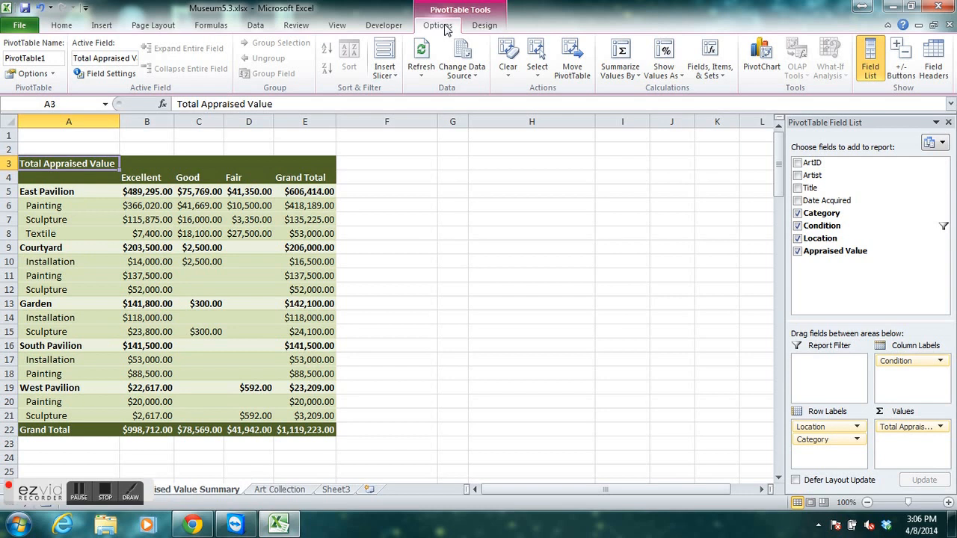
left_click(386, 75)
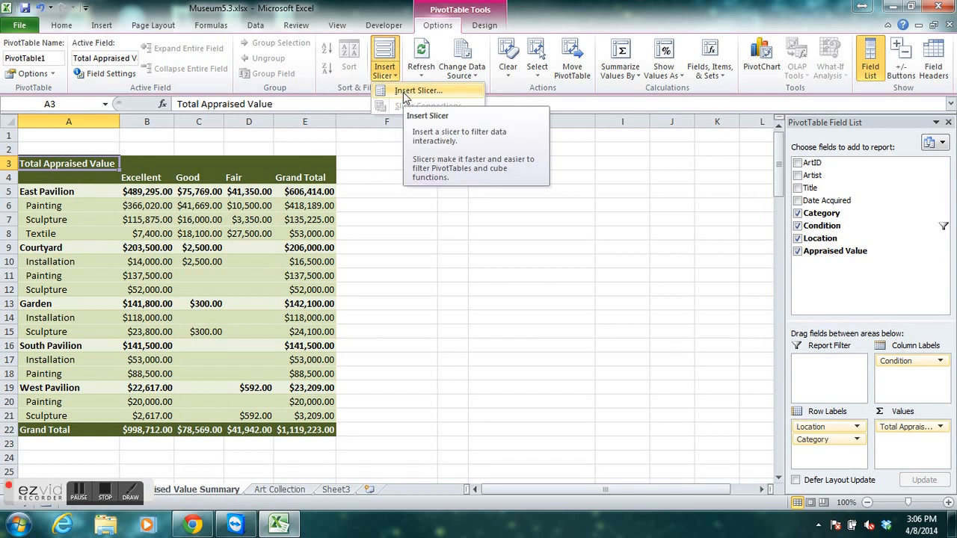
left_click(403, 92)
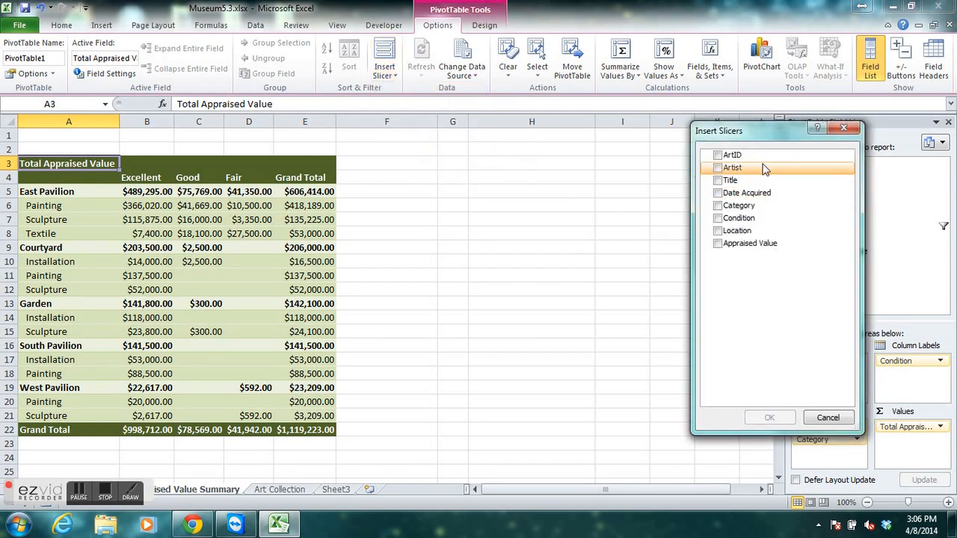
left_click_drag(765, 137, 586, 161)
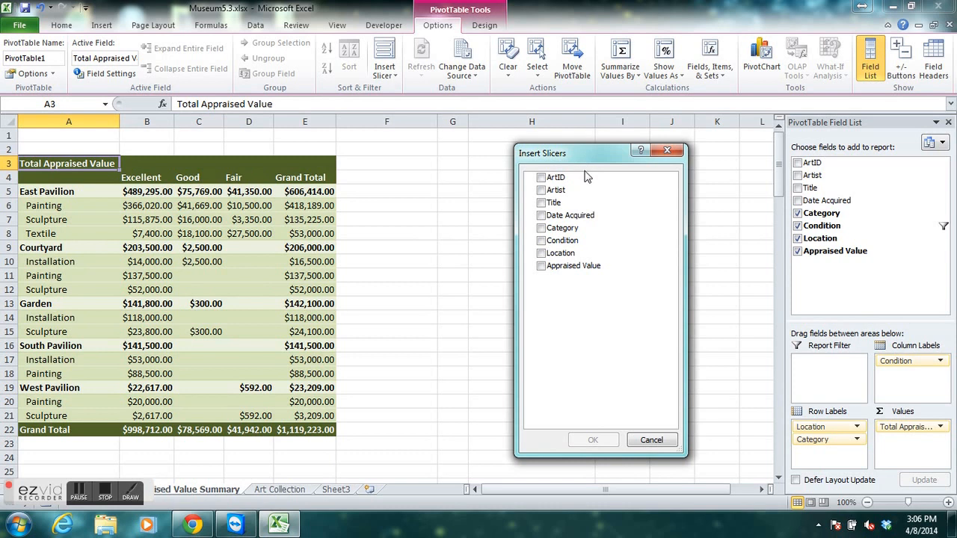
left_click(540, 254)
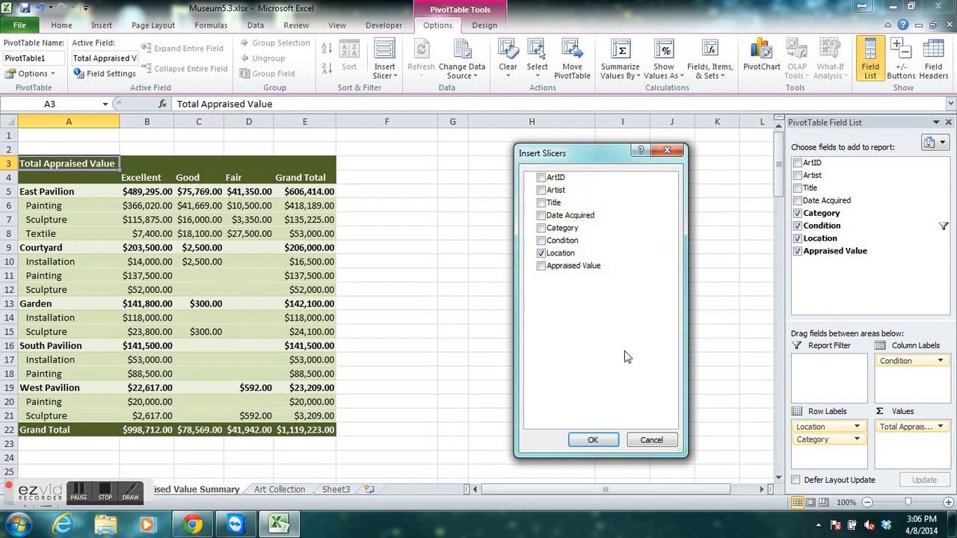
left_click(598, 437)
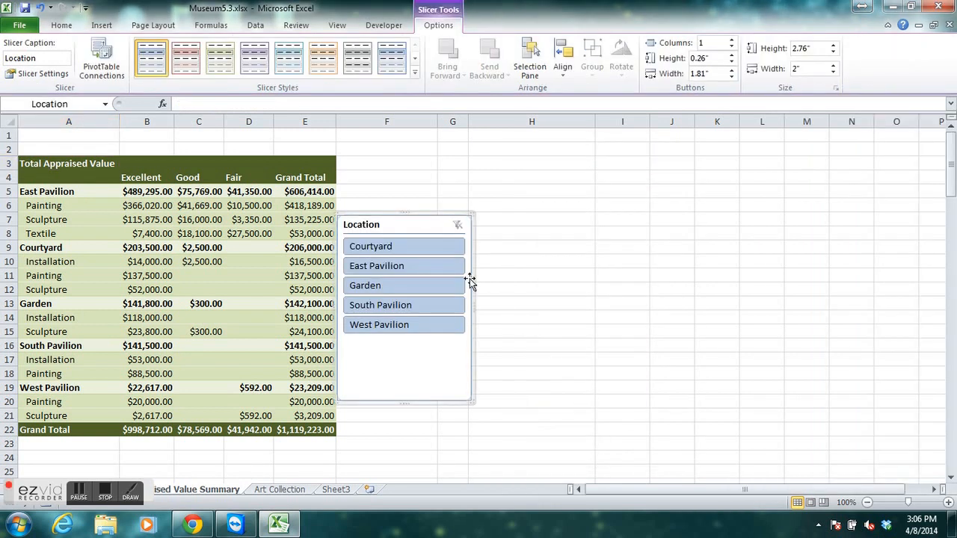
left_click_drag(398, 224, 466, 209)
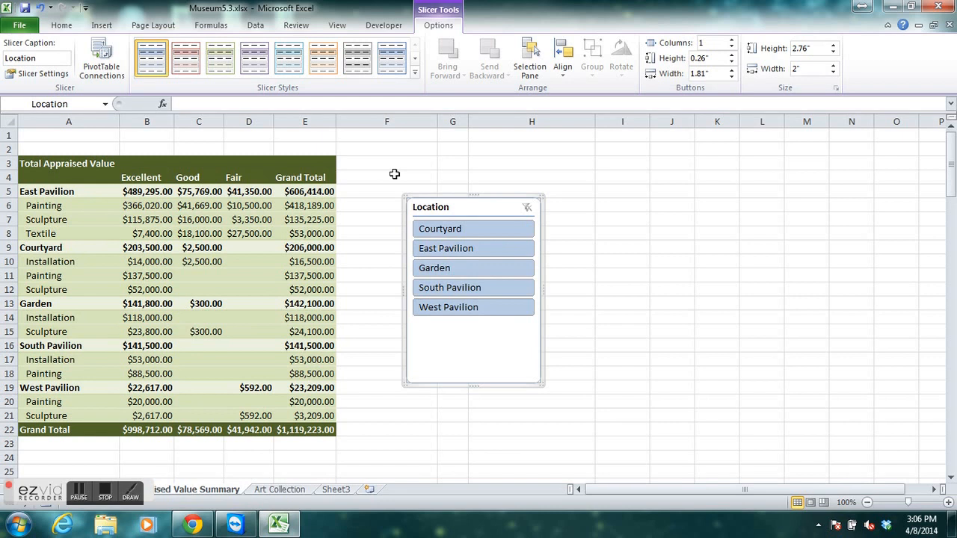
Set the width of column F to 8.
left_click(405, 117)
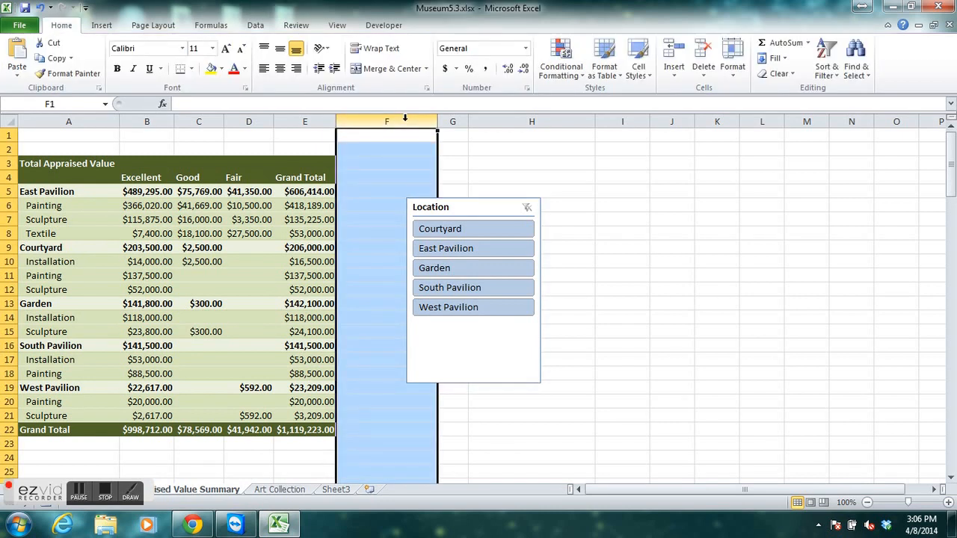
right_click(391, 123)
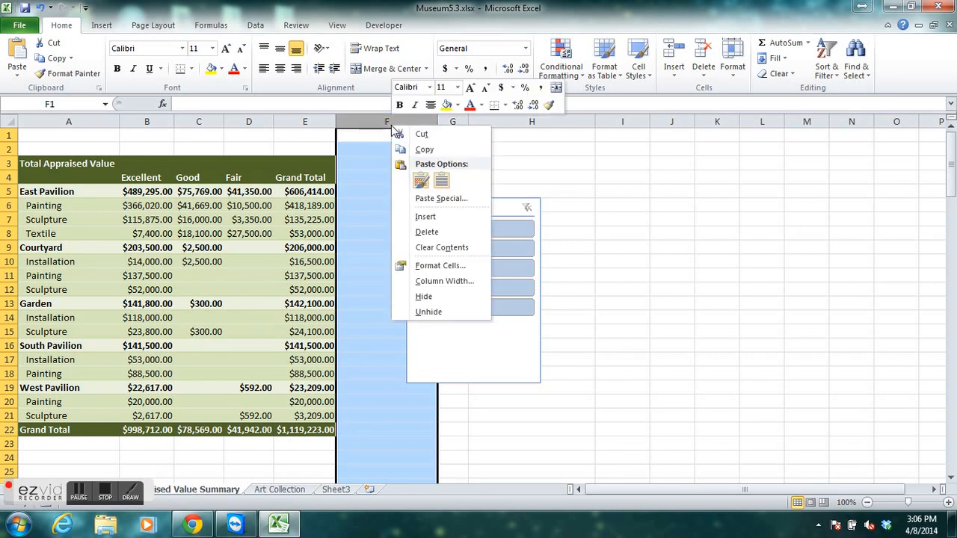
left_click(438, 281)
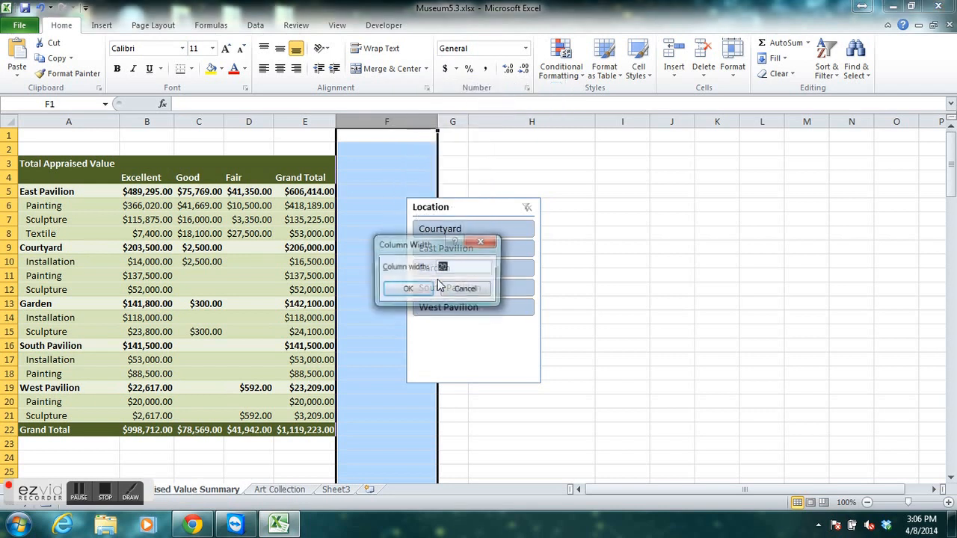
type("8")
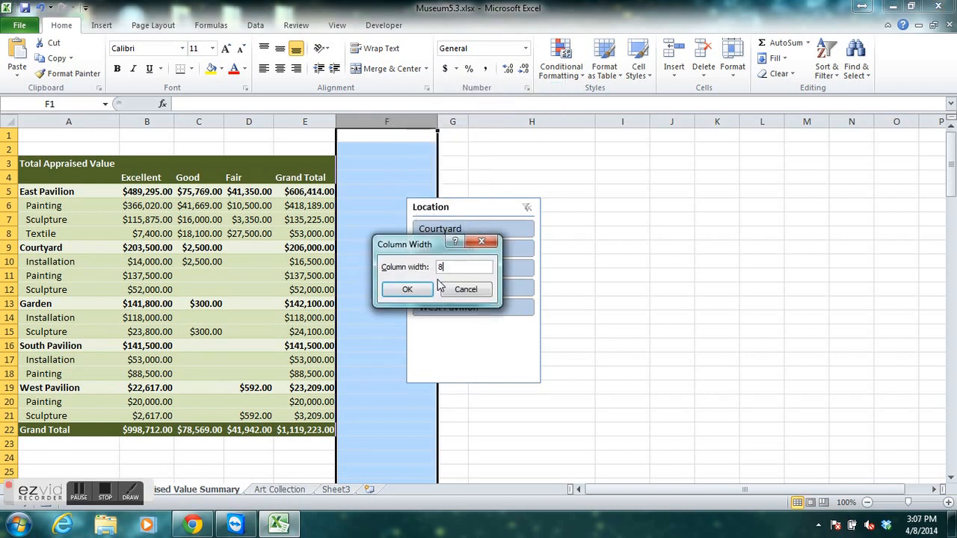
left_click(411, 290)
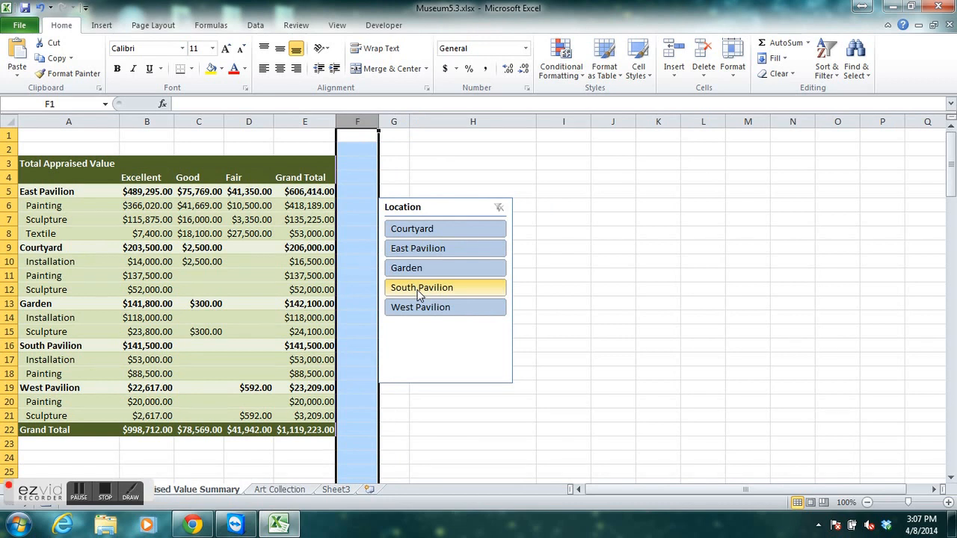
Move the Location slicer up so its top lines up with row 3 beside the PivotTable, and display its slicer options.
left_click(440, 211)
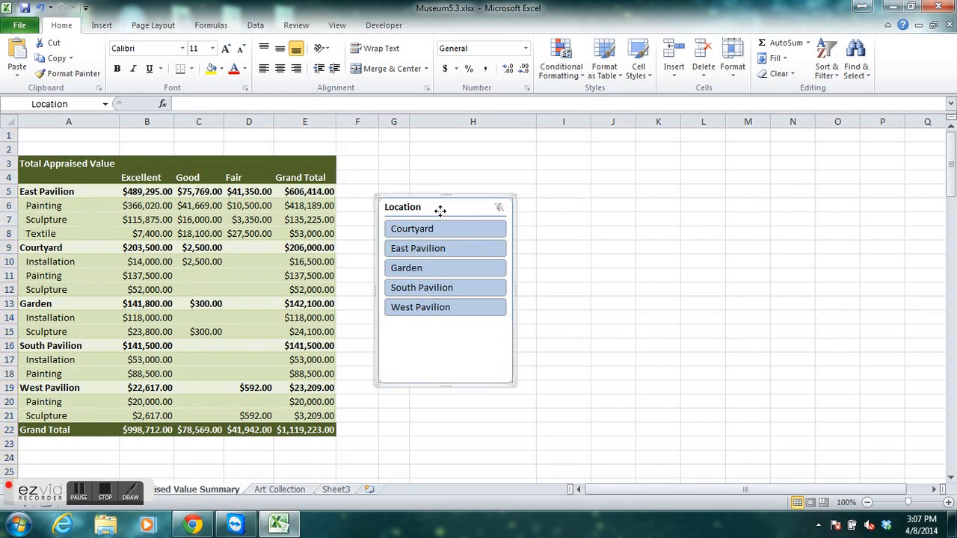
left_click_drag(440, 211, 441, 171)
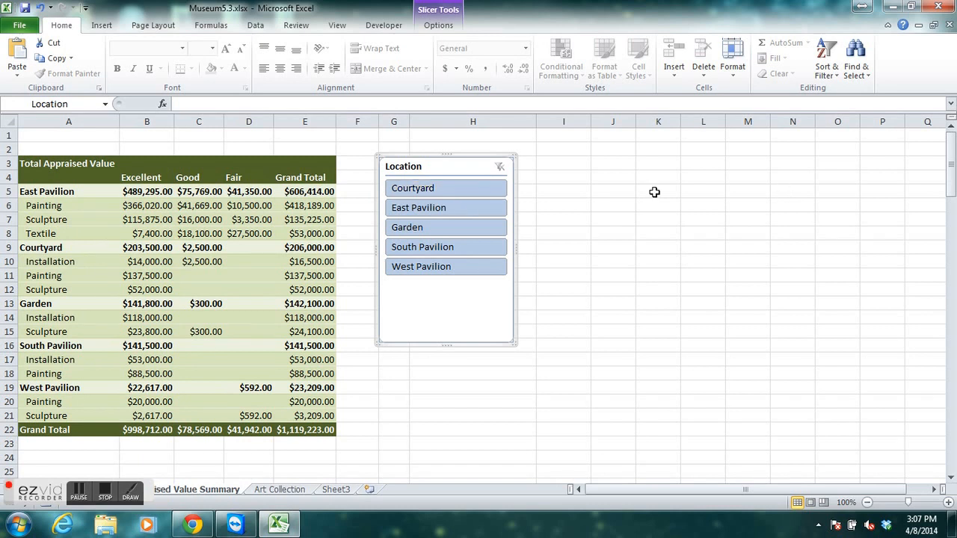
left_click(449, 25)
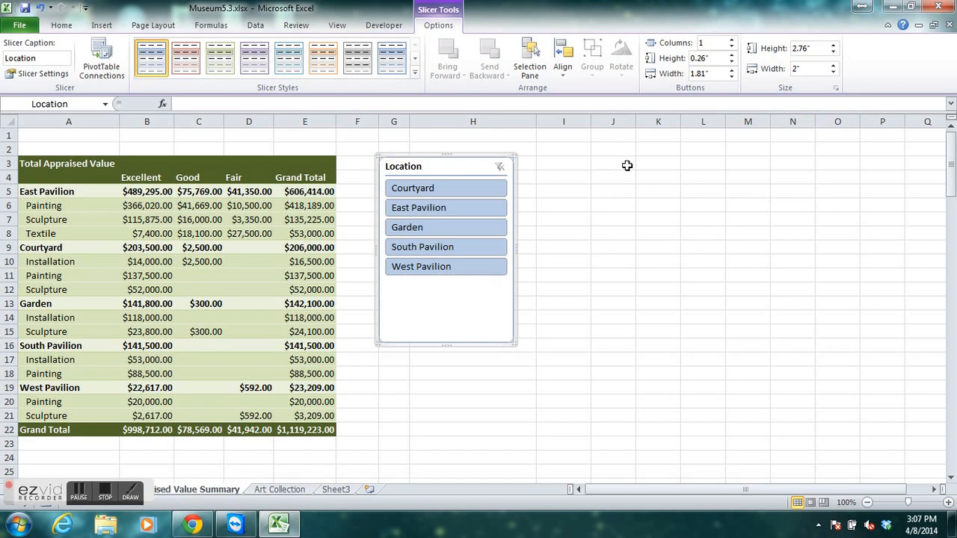
Set the Location slicer's height to 1.9 inches and its width to 1.3 inches.
left_click(813, 49)
type("1.9")
key("Return")
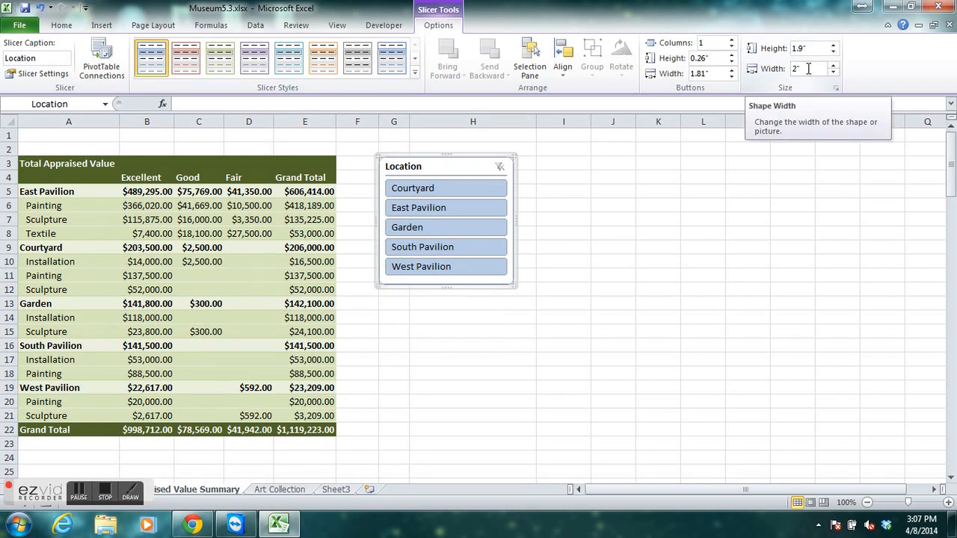
left_click(808, 68)
type("1.3")
key("Return")
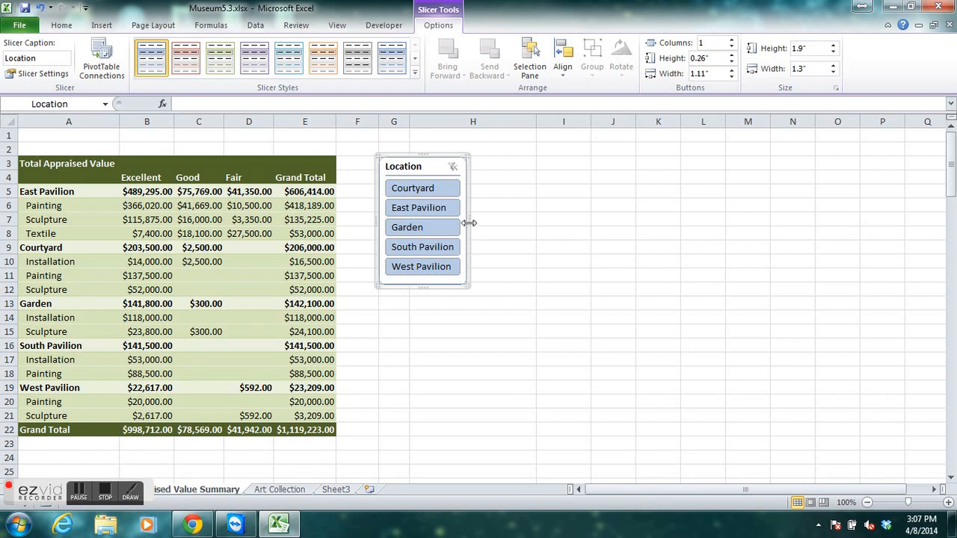
Resize the Location slicer freehand, widening it to about 1.76 inches, narrowing it to about 1.4 inches and shortening it to about 1.85 inches.
left_click_drag(469, 223, 499, 218)
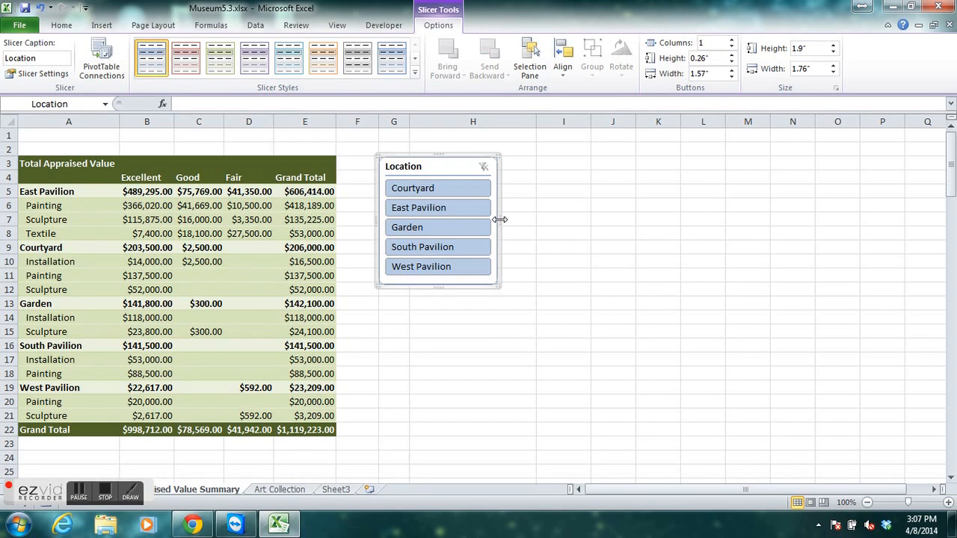
left_click_drag(499, 219, 474, 217)
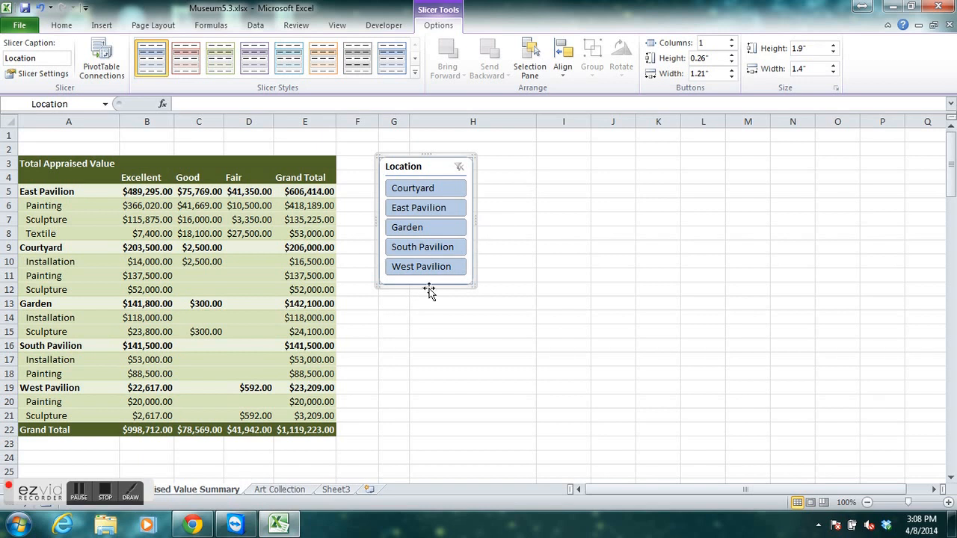
left_click_drag(422, 285, 423, 281)
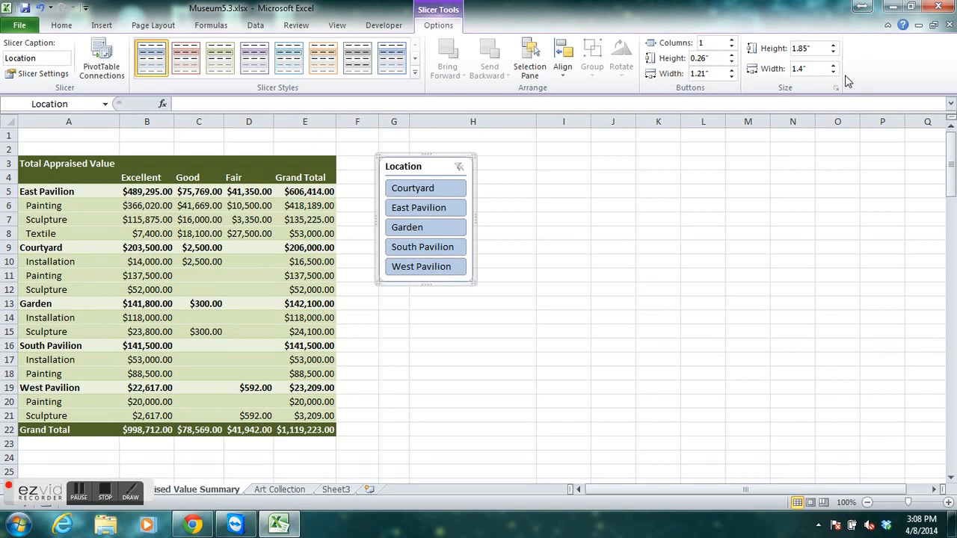
Return the freehand-resized Location slicer to exact dimensions of 1.9 inches high and 1.3 inches wide.
left_click(801, 48)
type("1.9")
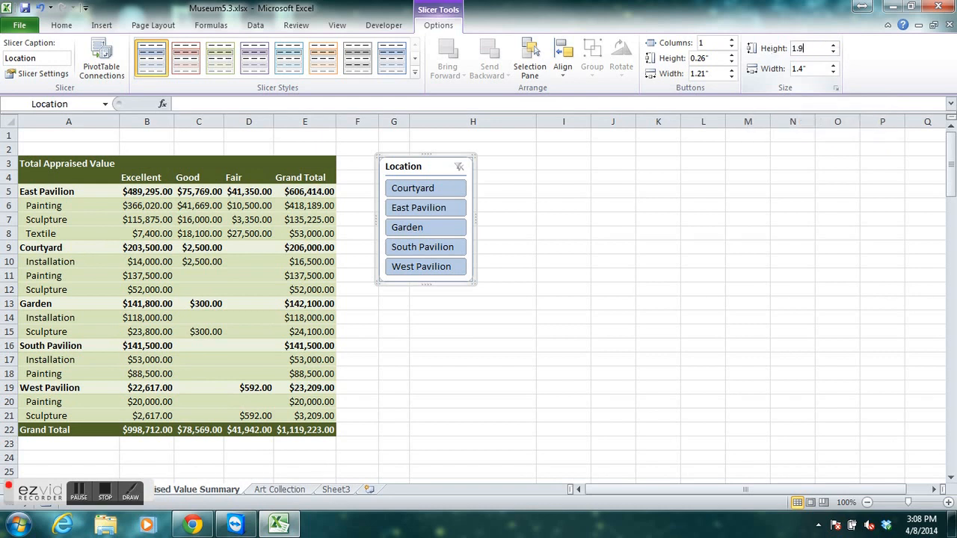
left_click(816, 69)
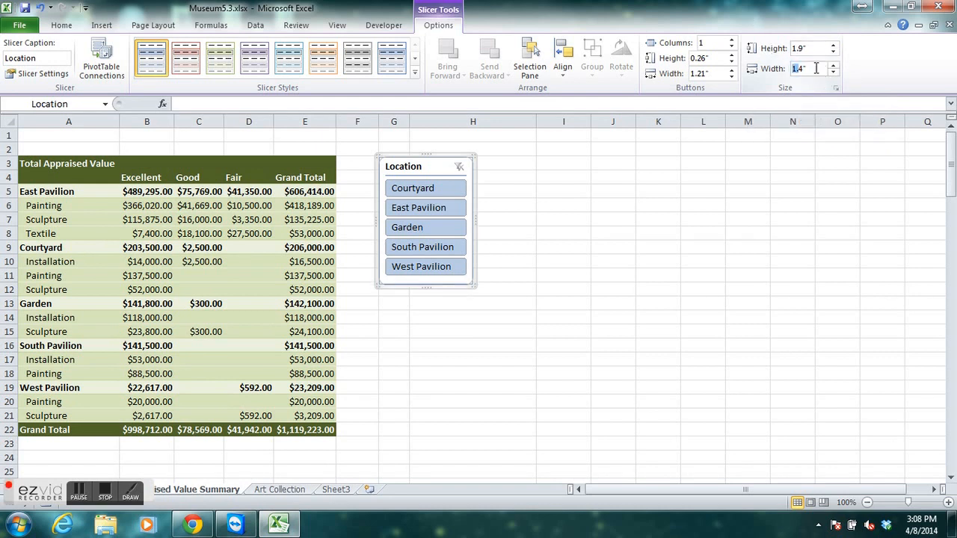
type("1.3")
key("Return")
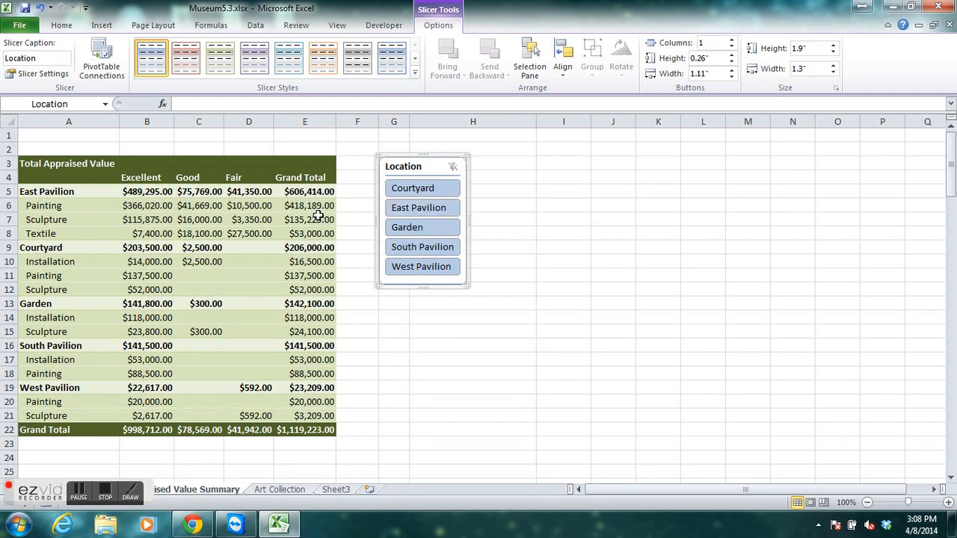
Apply the green Dark slicer style to the Location slicer to match the PivotTable's colors.
mouse_move(307, 215)
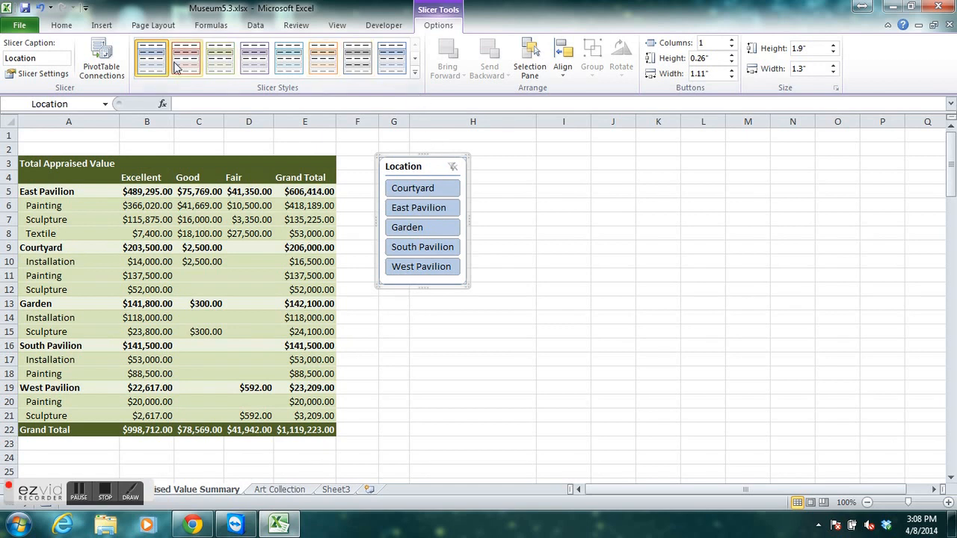
left_click(415, 74)
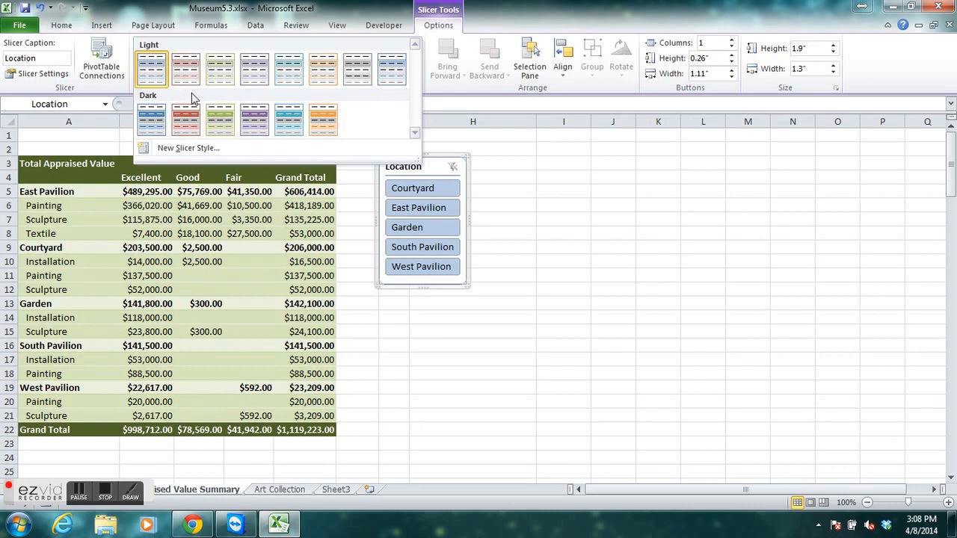
left_click(222, 122)
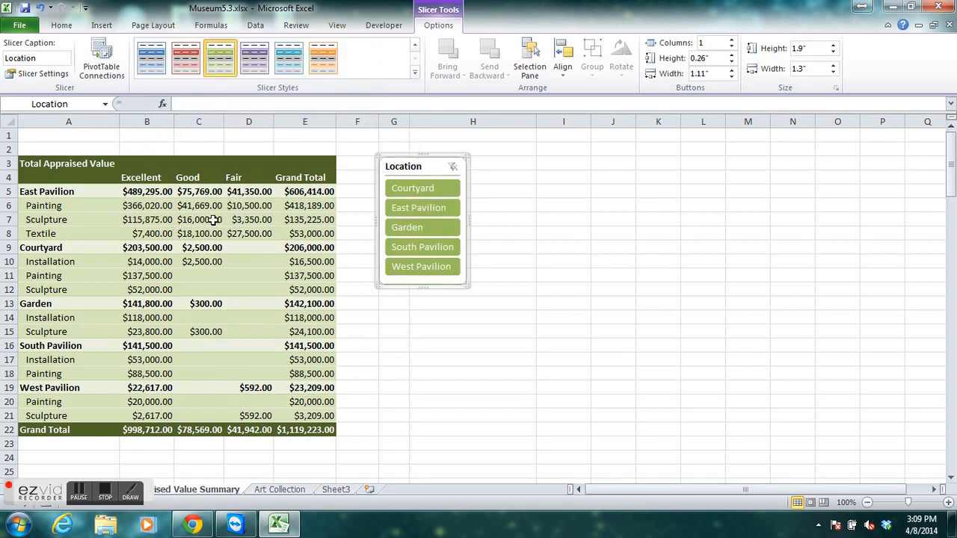
Filter the PivotTable with the Location slicer to show only East Pavilion.
mouse_move(214, 251)
left_click(432, 210)
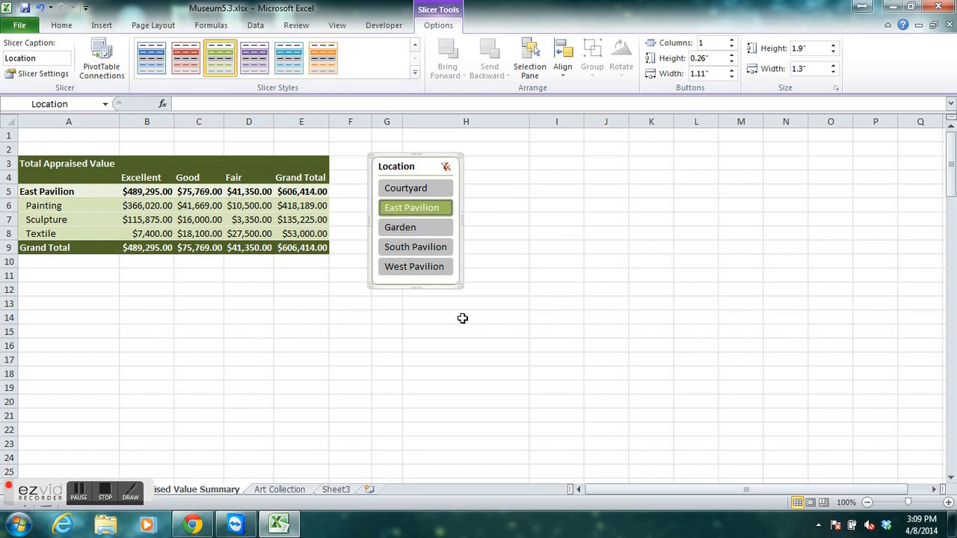
Add South Pavilion and West Pavilion to the Location slicer's selection, and clear the filter to show all locations.
left_click(432, 254, "ctrl")
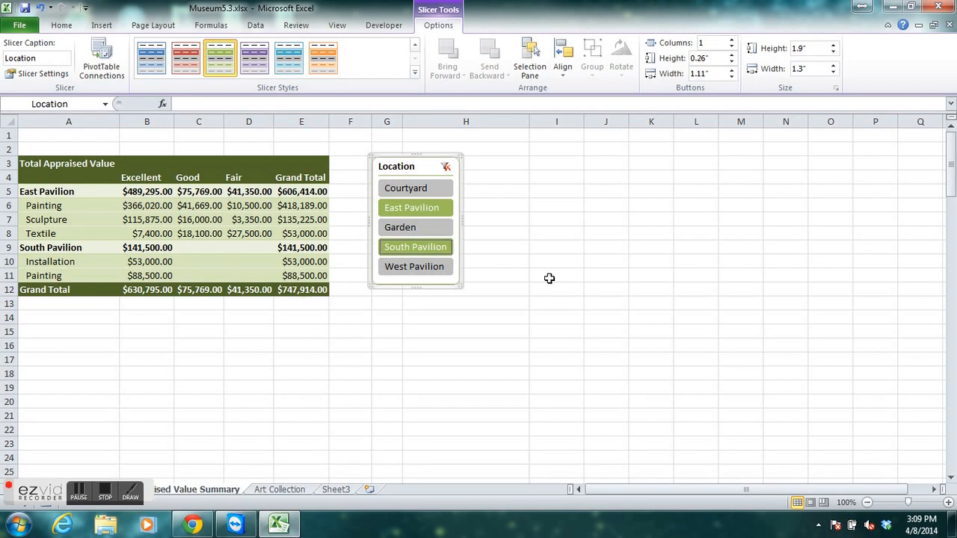
left_click(414, 267, "ctrl")
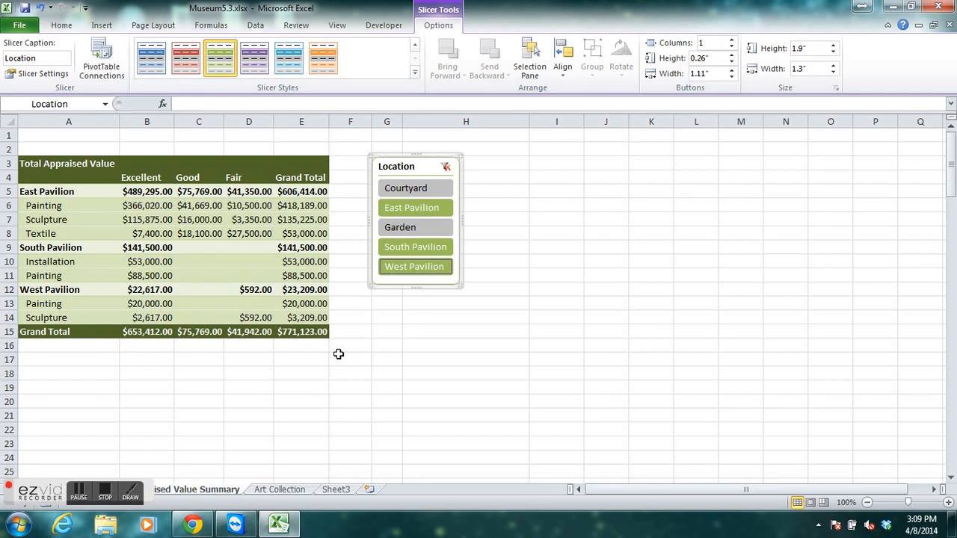
left_click(446, 167)
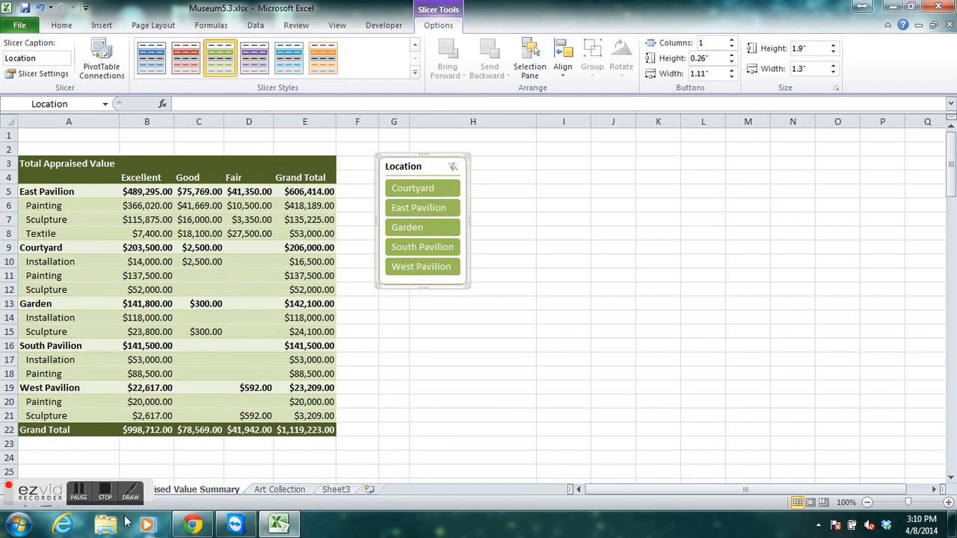
left_click(80, 497)
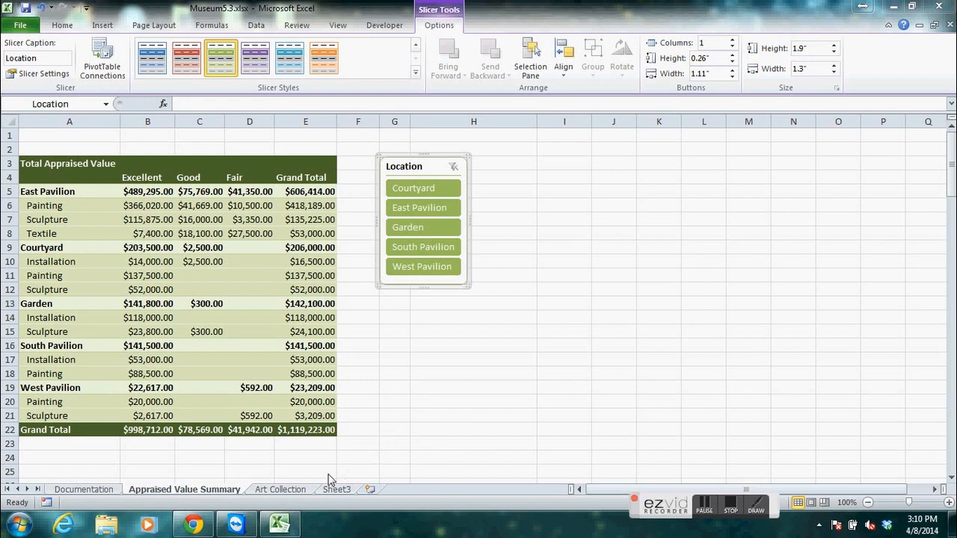
Find the record with ArtID 73 in the table on the Art Collection sheet.
left_click(284, 489)
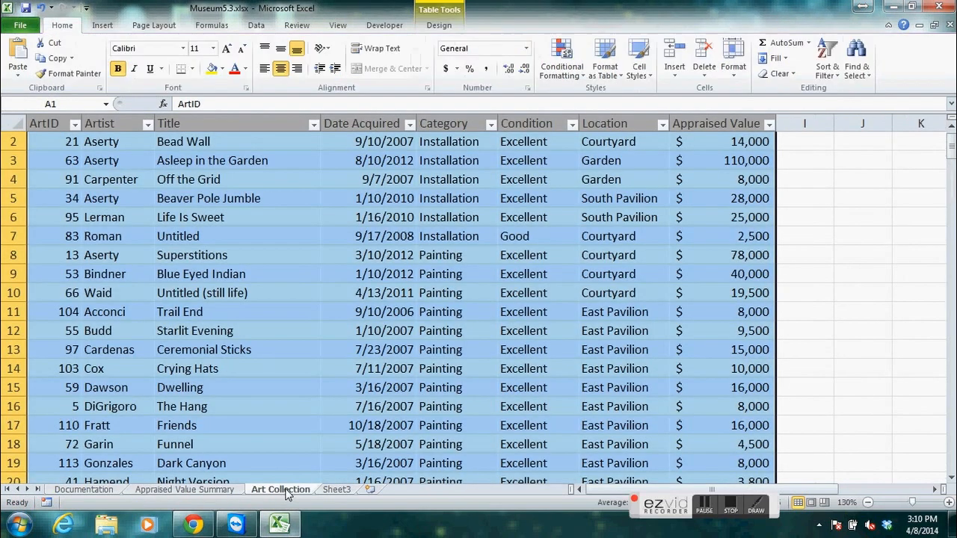
left_click(314, 348)
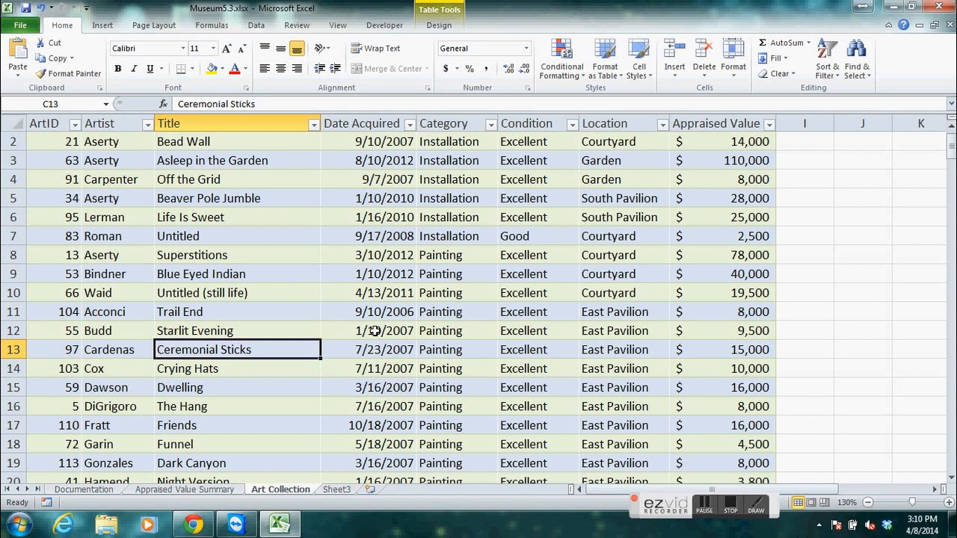
left_click(127, 219)
scroll(127, 219, "down", 2)
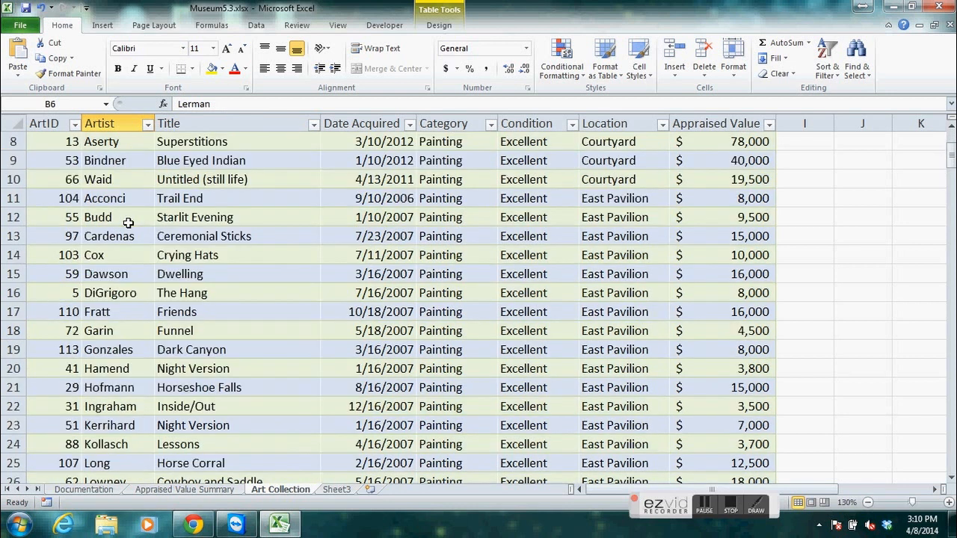
scroll(128, 221, "up", 3)
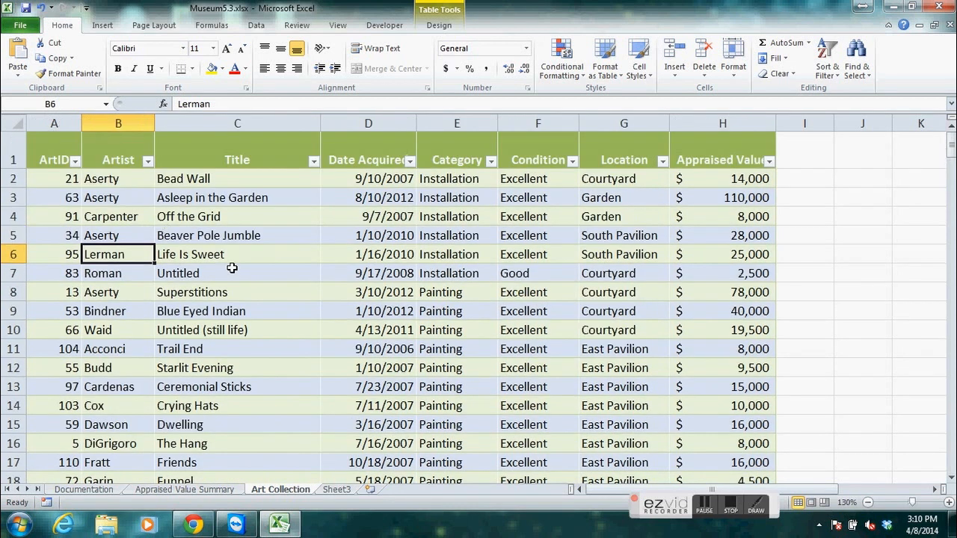
left_click(44, 172)
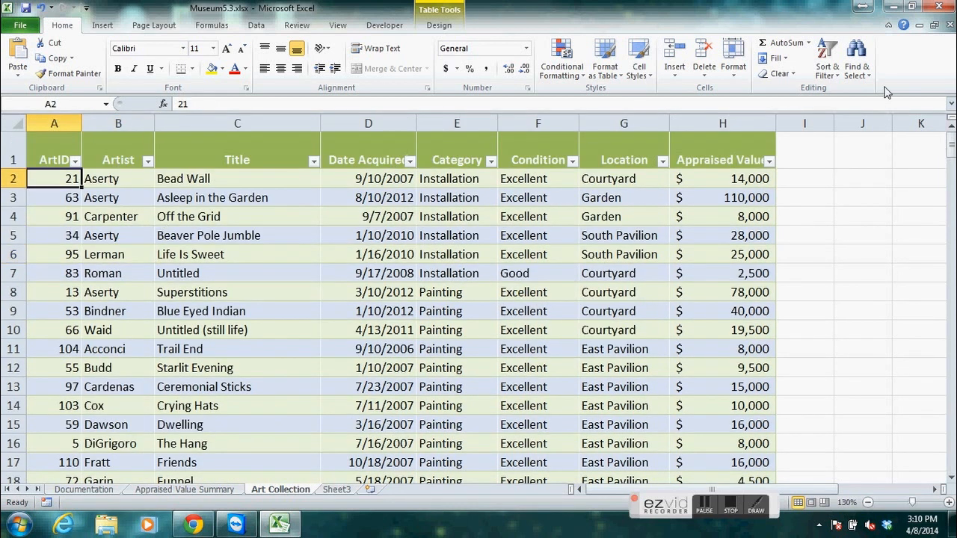
left_click(866, 73)
left_click(863, 91)
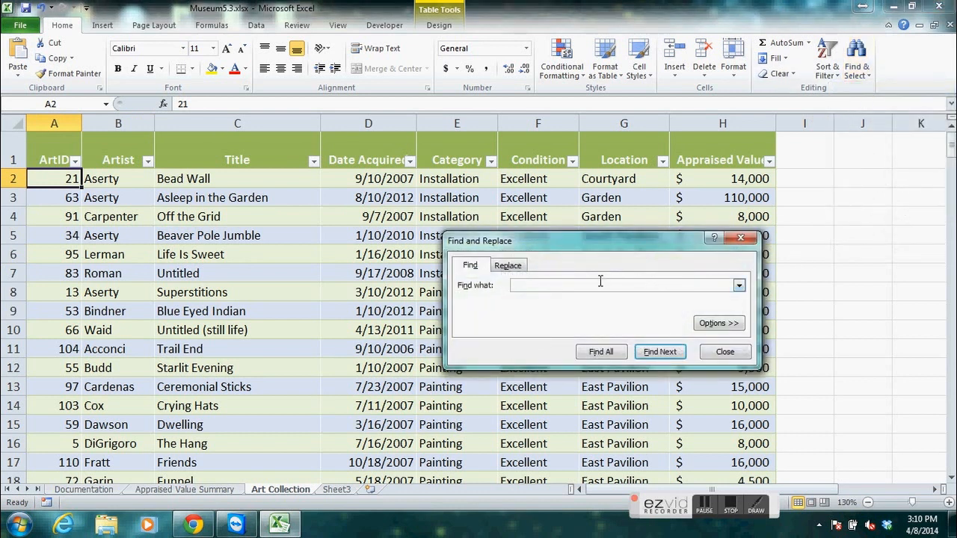
type("73")
left_click(650, 355)
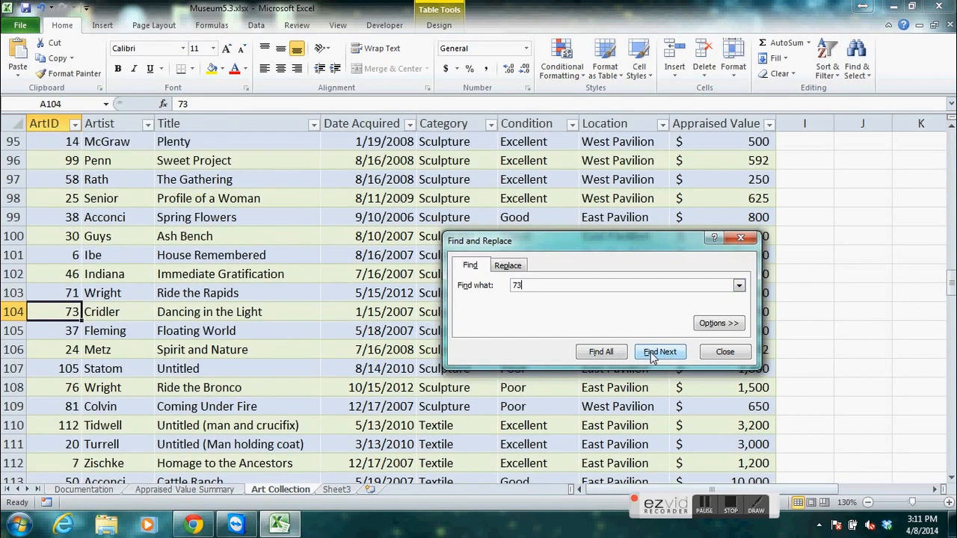
left_click(723, 352)
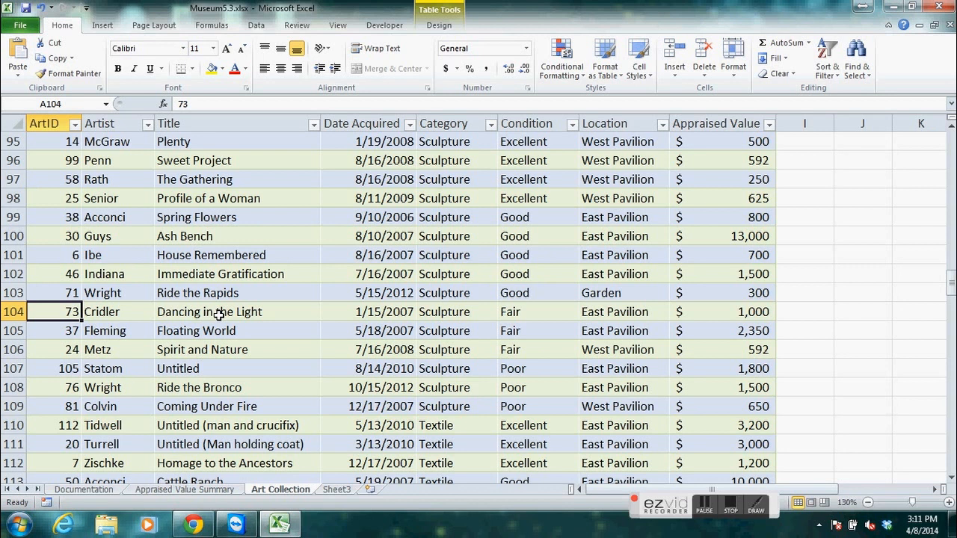
Set the Appraised Value of the ArtID 73 record, Dancing in the Light, to 4000.
left_click(710, 310)
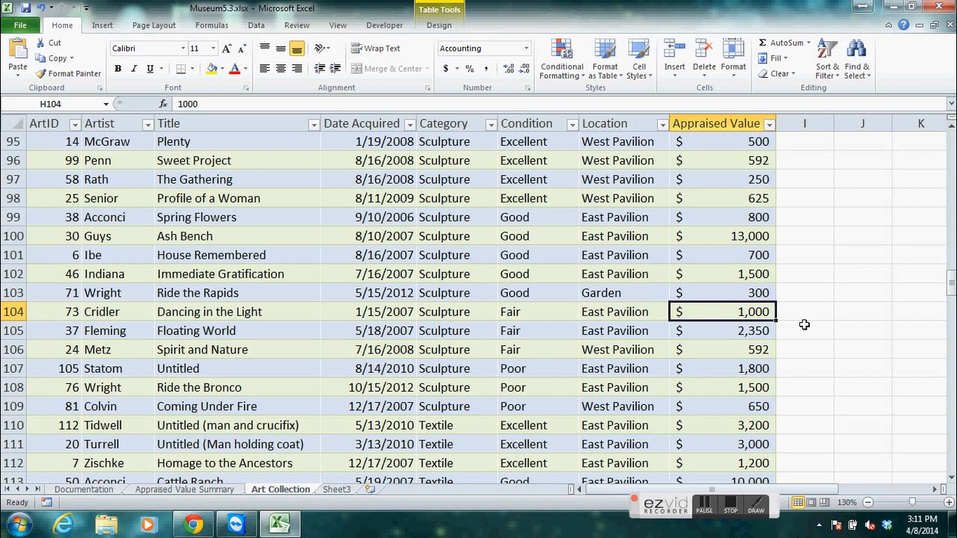
type("4000")
key("Return")
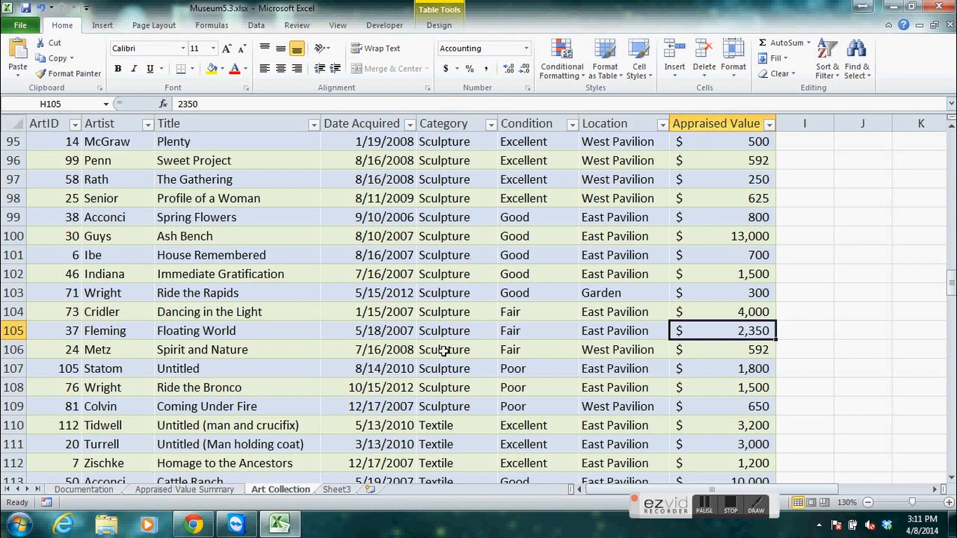
Refresh the PivotTable on the Appraised Value Summary sheet to include the changed art value, and hide its field list.
left_click(203, 490)
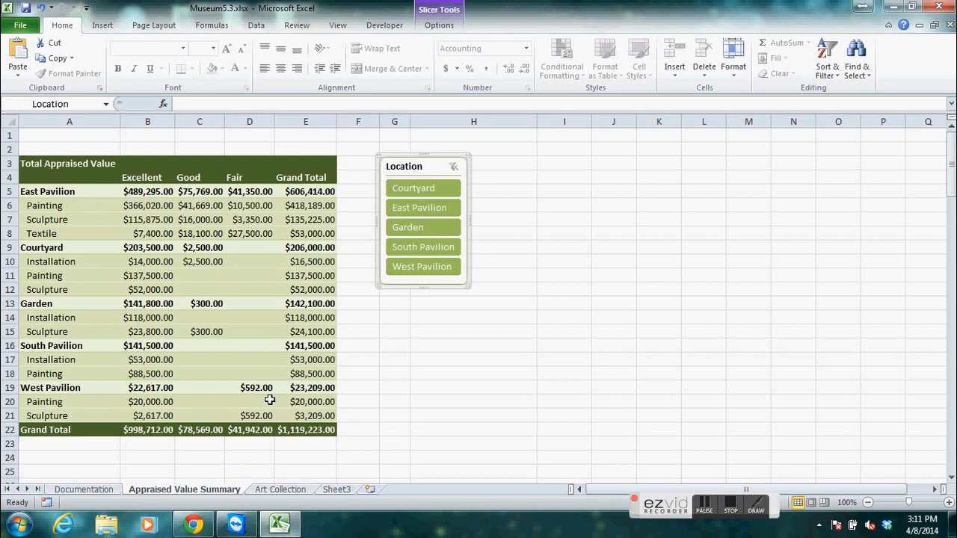
left_click(289, 486)
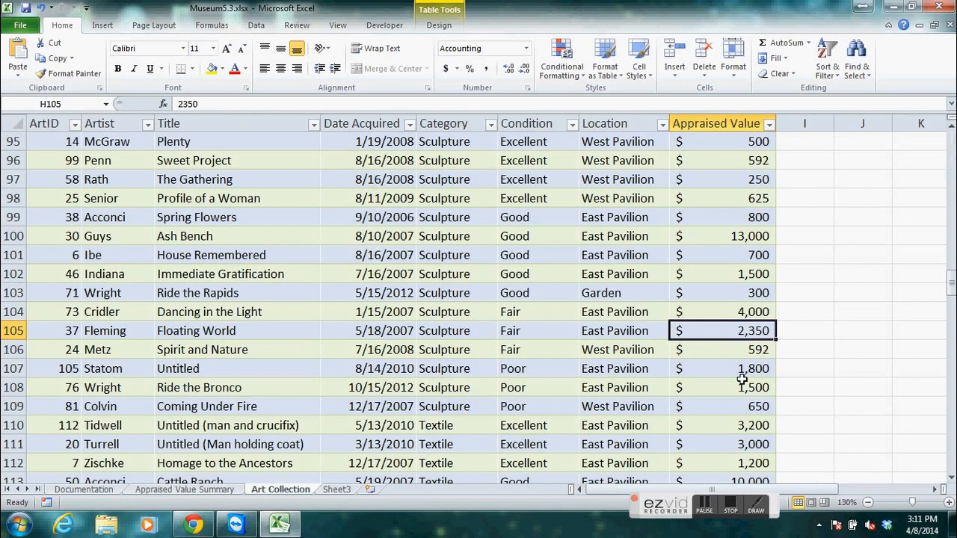
left_click(739, 312)
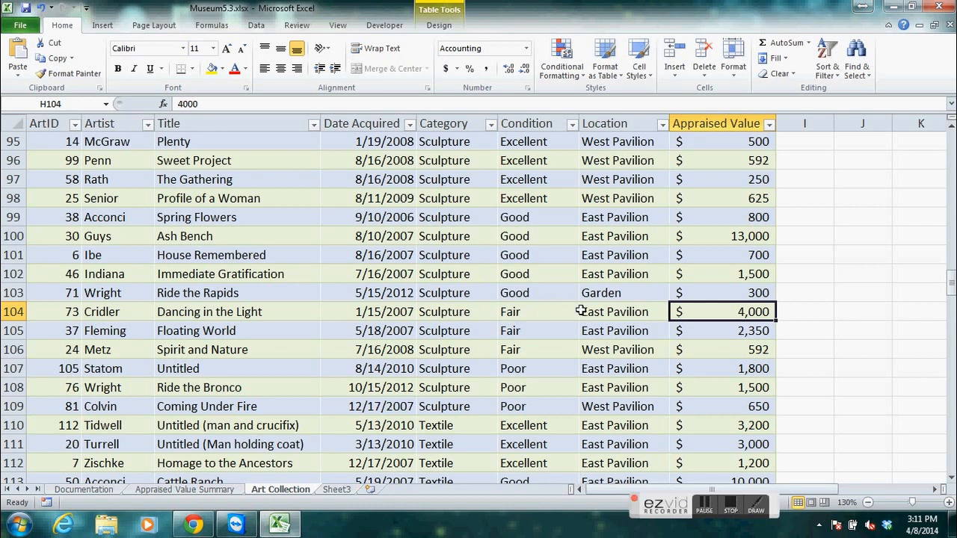
left_click(185, 490)
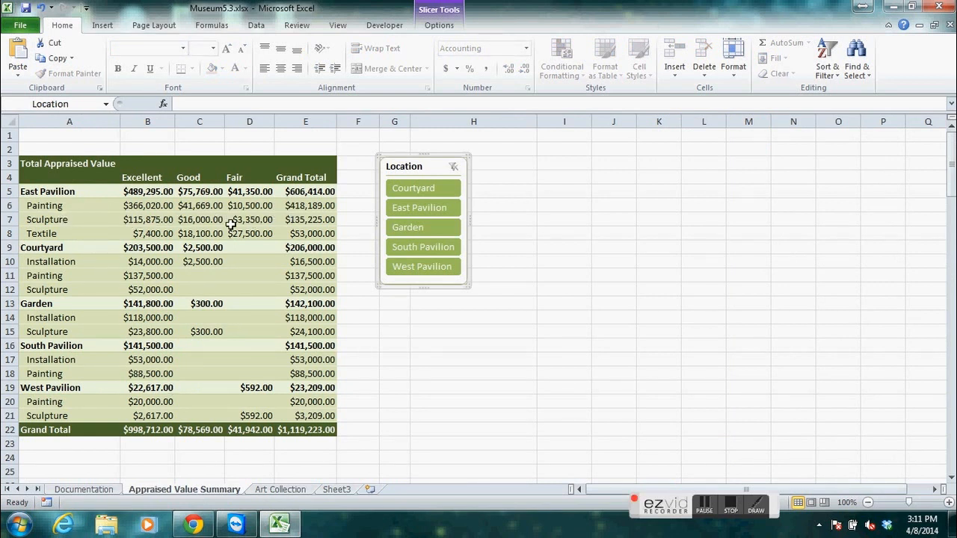
mouse_move(251, 222)
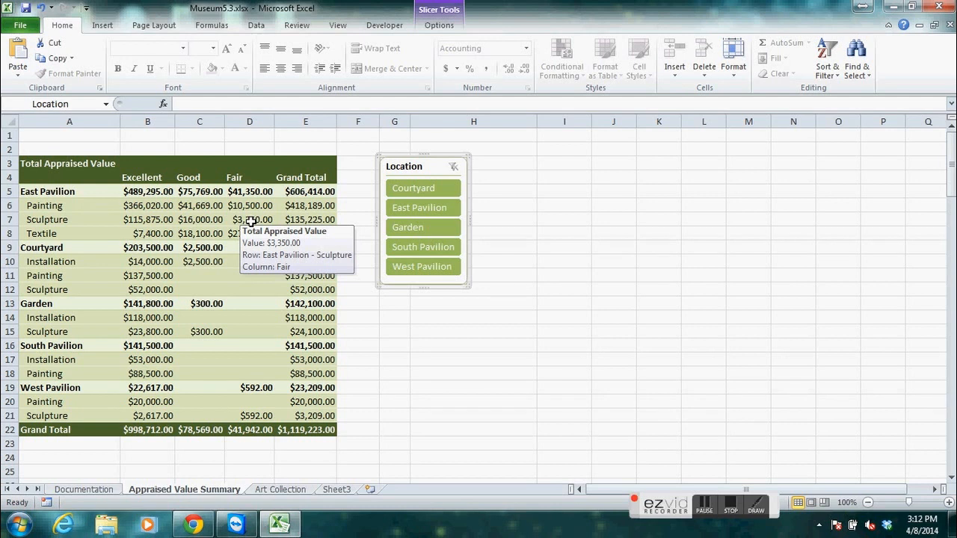
left_click(250, 222)
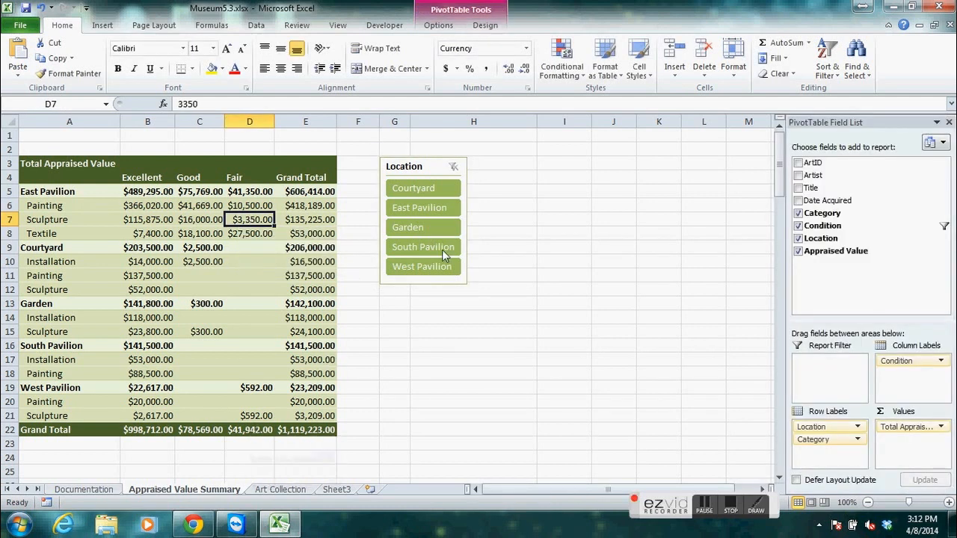
left_click(437, 25)
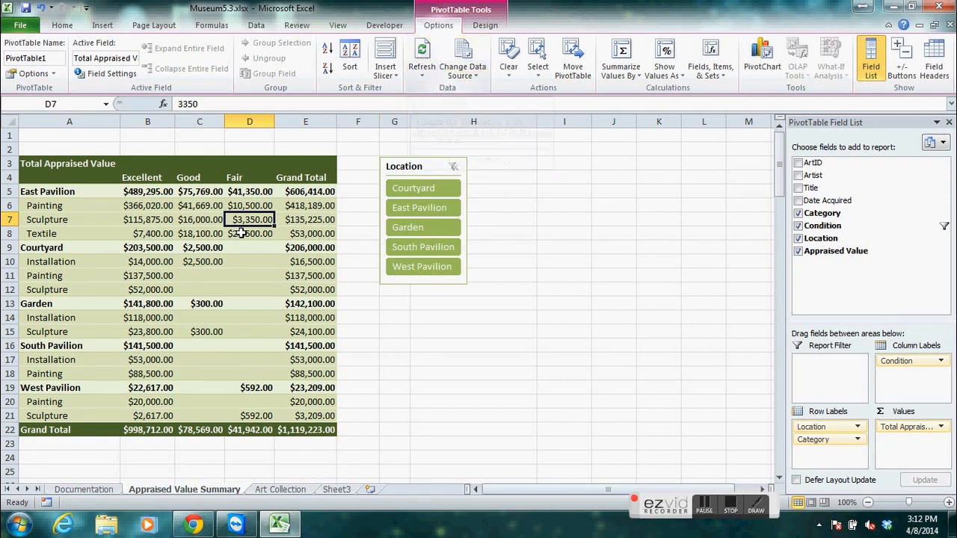
left_click(424, 55)
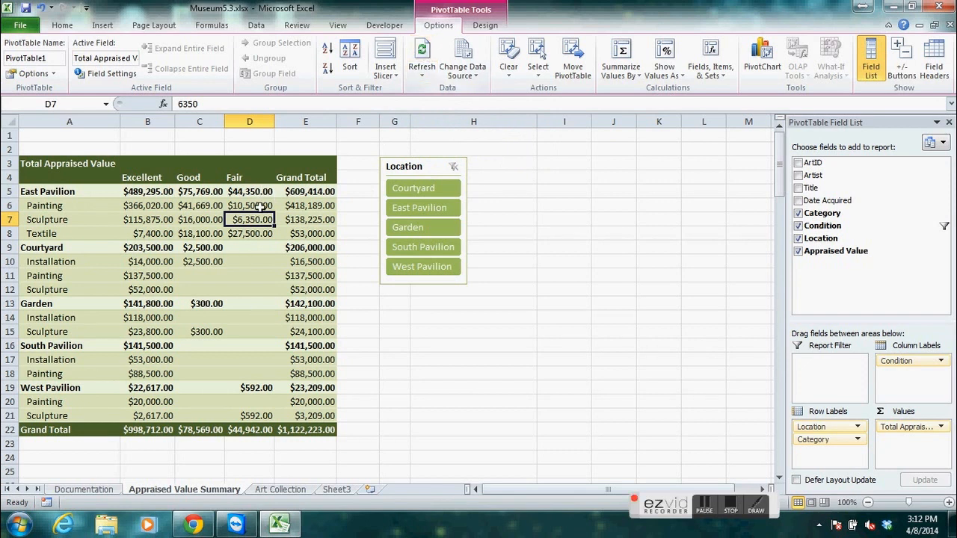
mouse_move(259, 207)
mouse_move(291, 215)
left_click(872, 69)
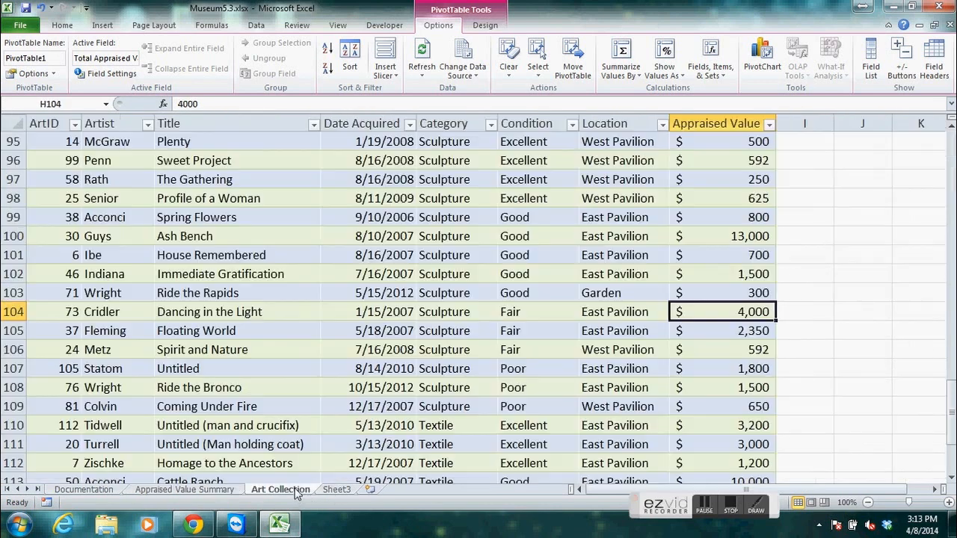
Create a PivotTable on a new worksheet from the ArtObjects table on the Art Collection sheet.
left_click(281, 489)
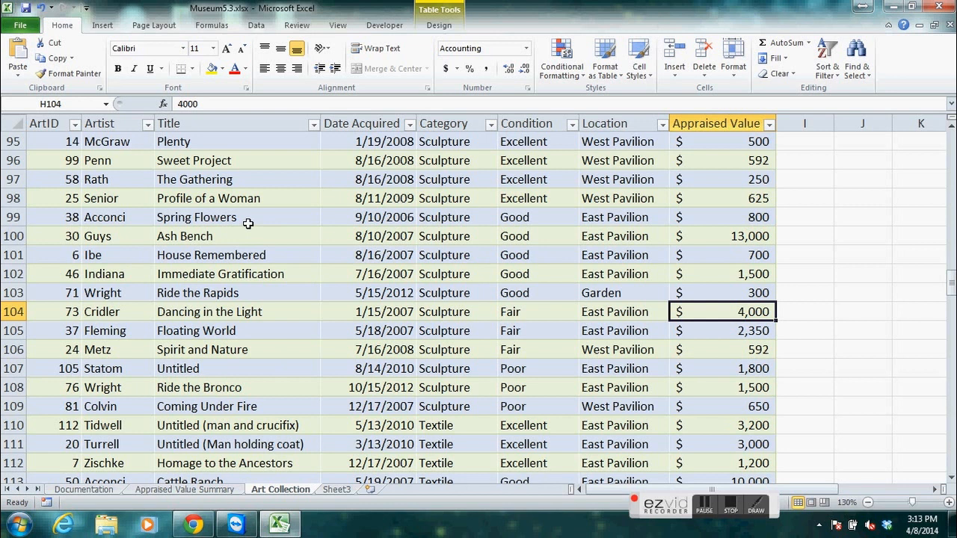
left_click(228, 211)
left_click(28, 158)
left_click(107, 161)
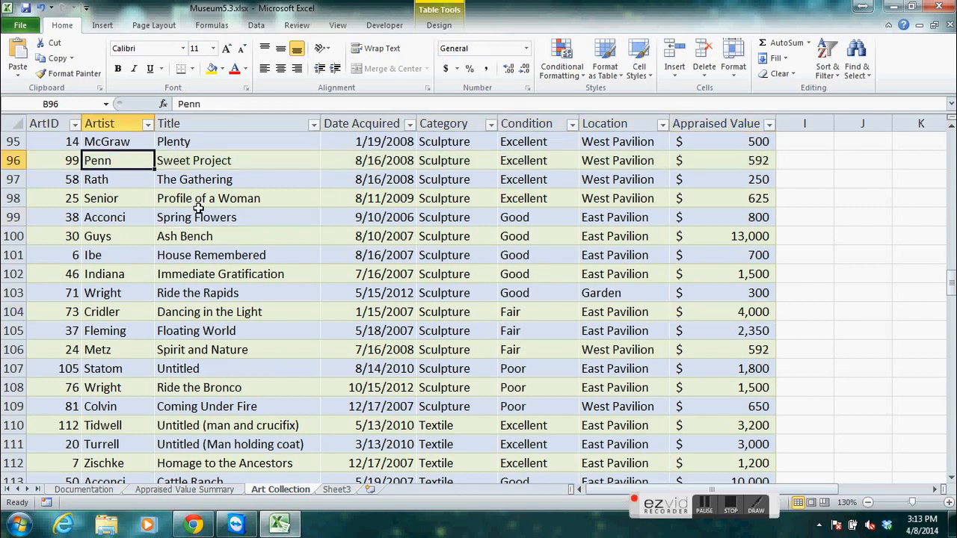
left_click(197, 210)
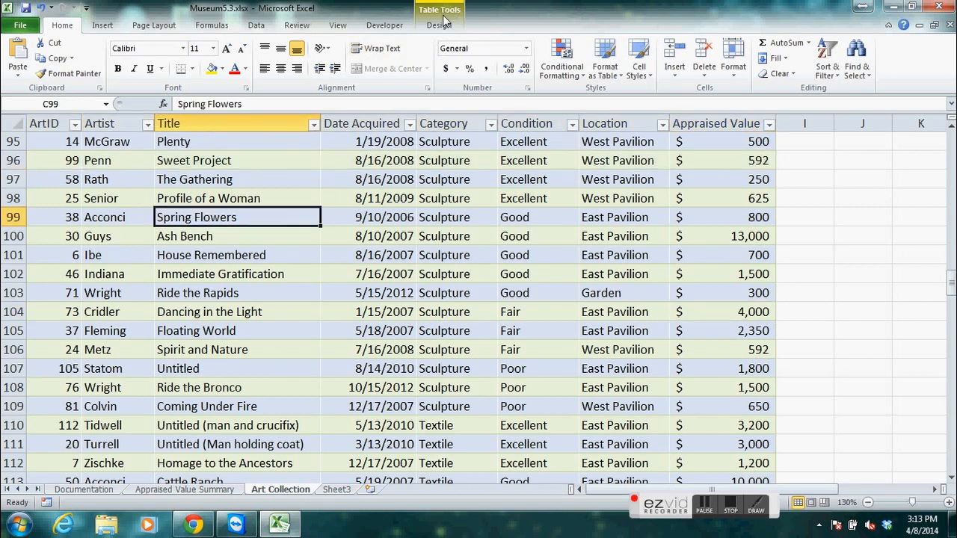
left_click(105, 26)
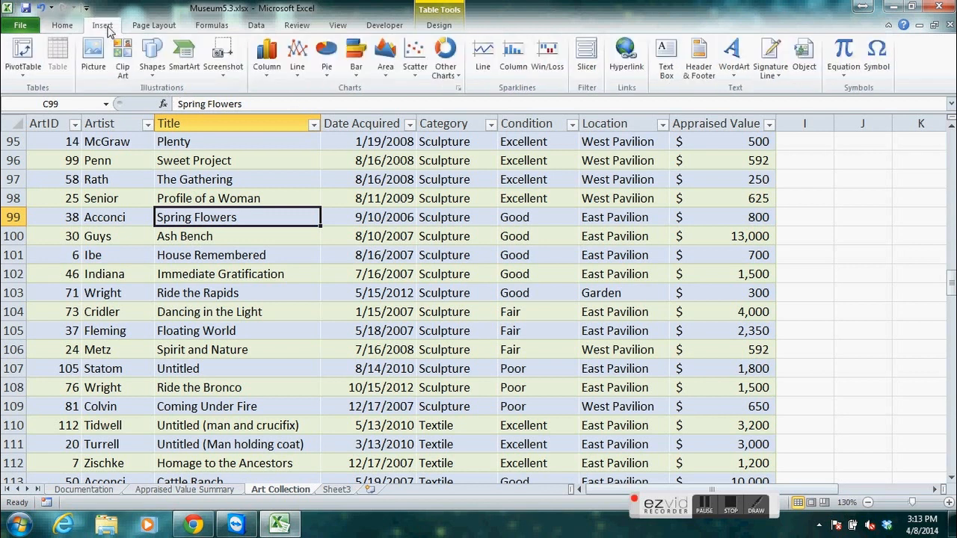
left_click(28, 68)
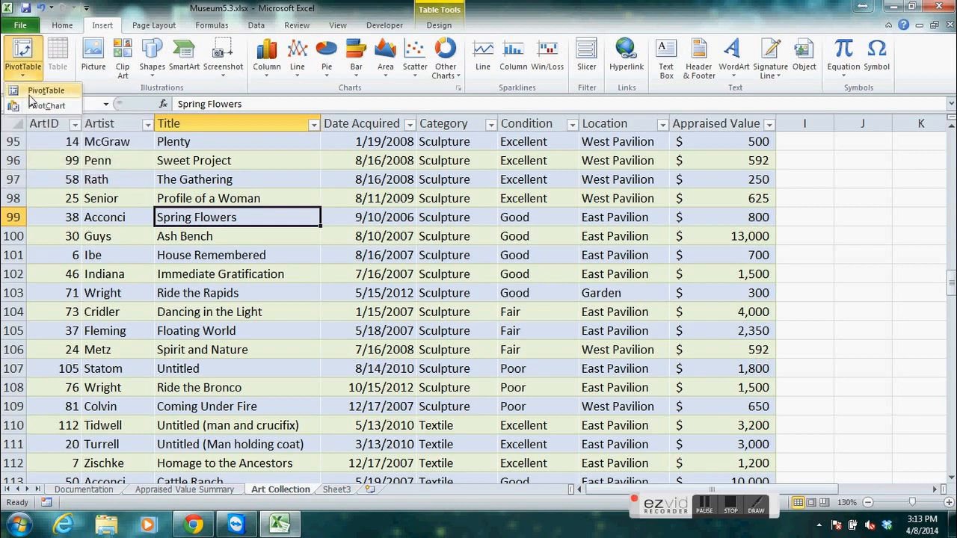
left_click(32, 93)
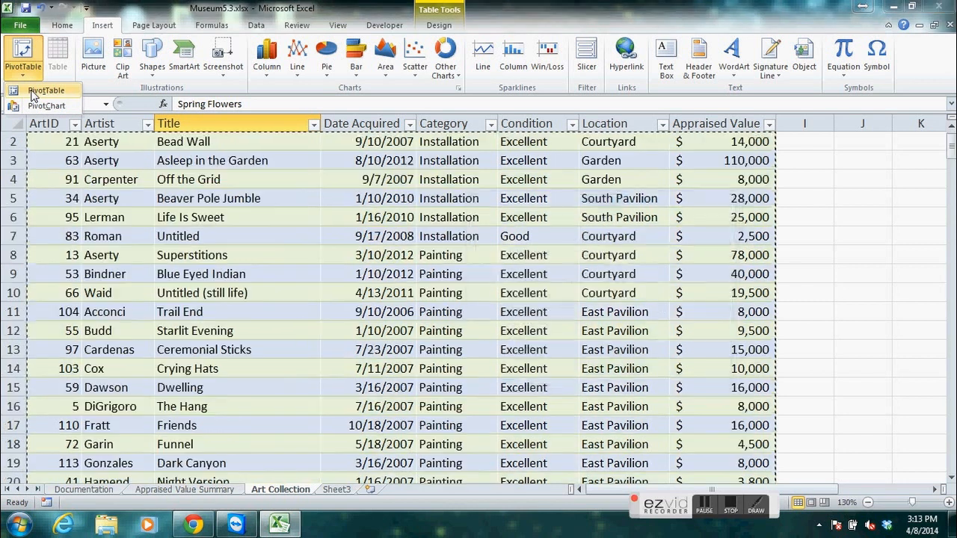
left_click(705, 508)
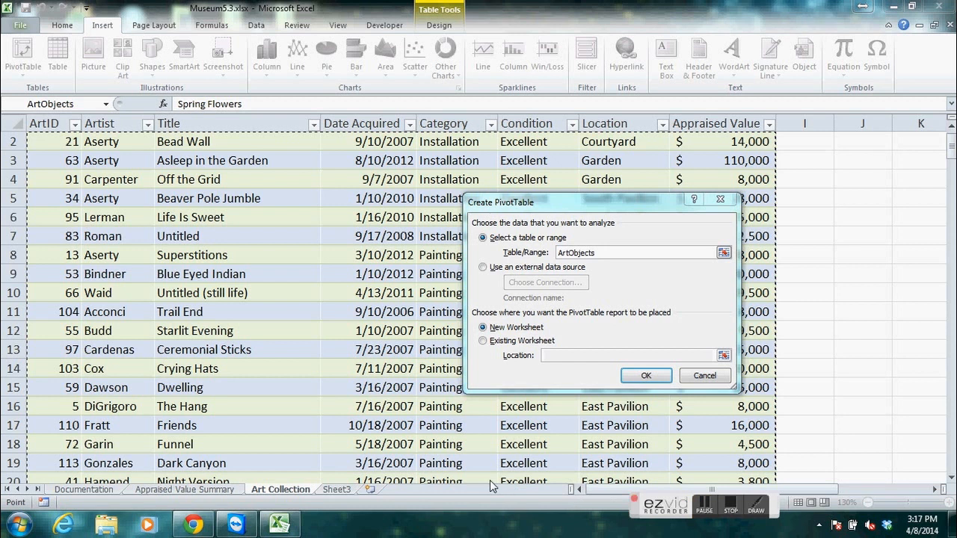
left_click_drag(573, 203, 540, 195)
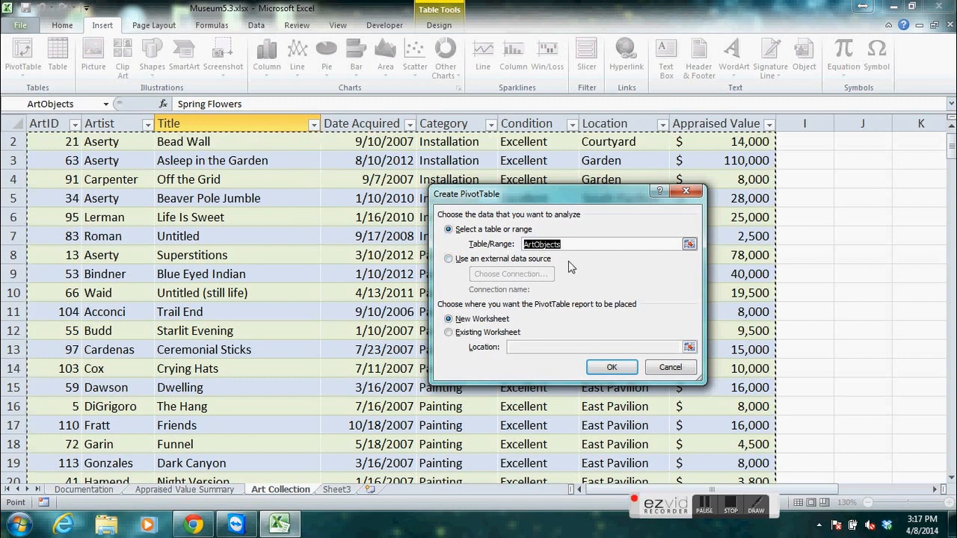
left_click(629, 373)
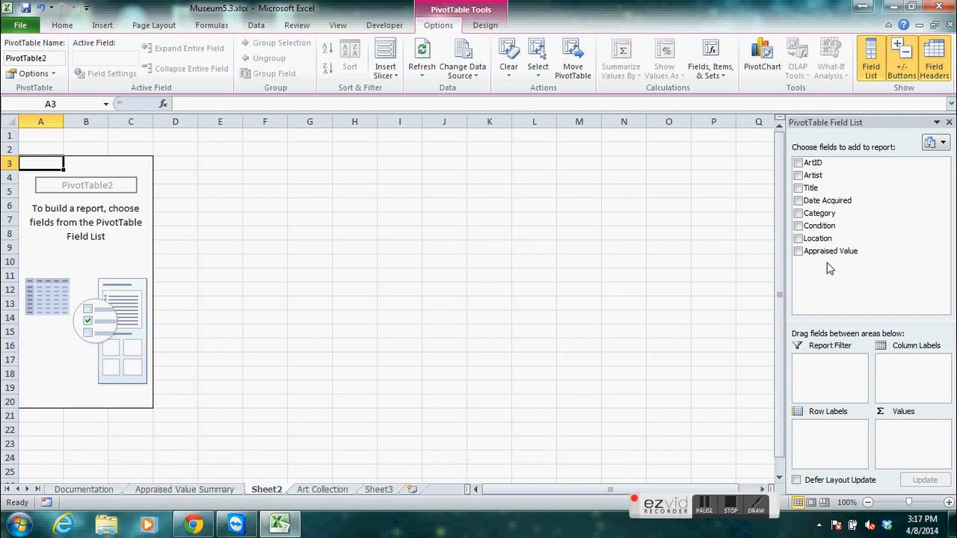
Add Date Acquired as row labels and ArtID as summed values to the new PivotTable, and select value cell B6.
left_click(799, 201)
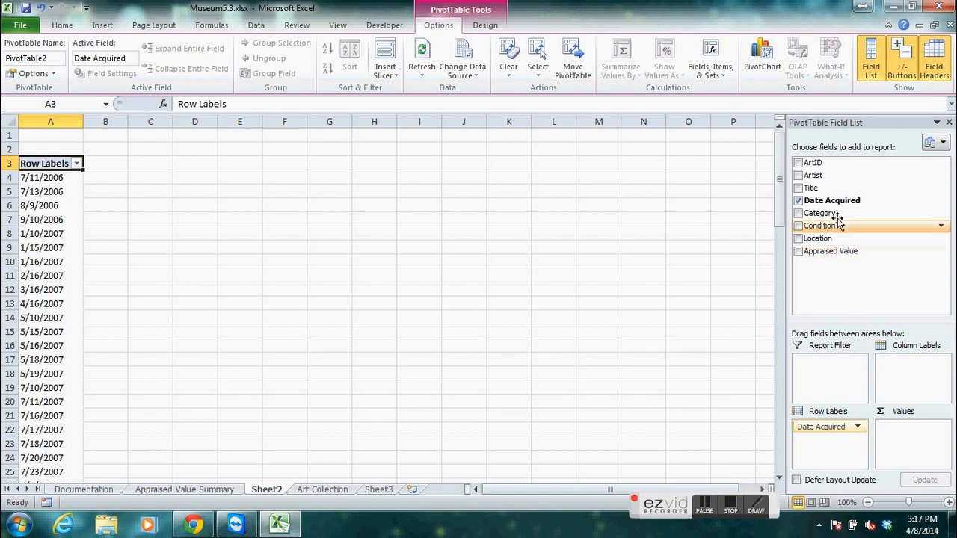
left_click(797, 163)
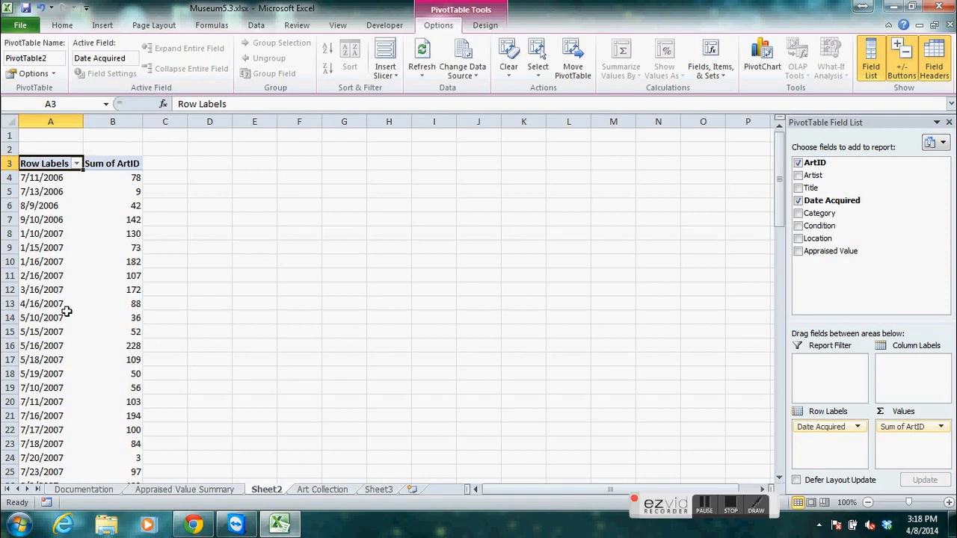
mouse_move(121, 315)
left_click(113, 204)
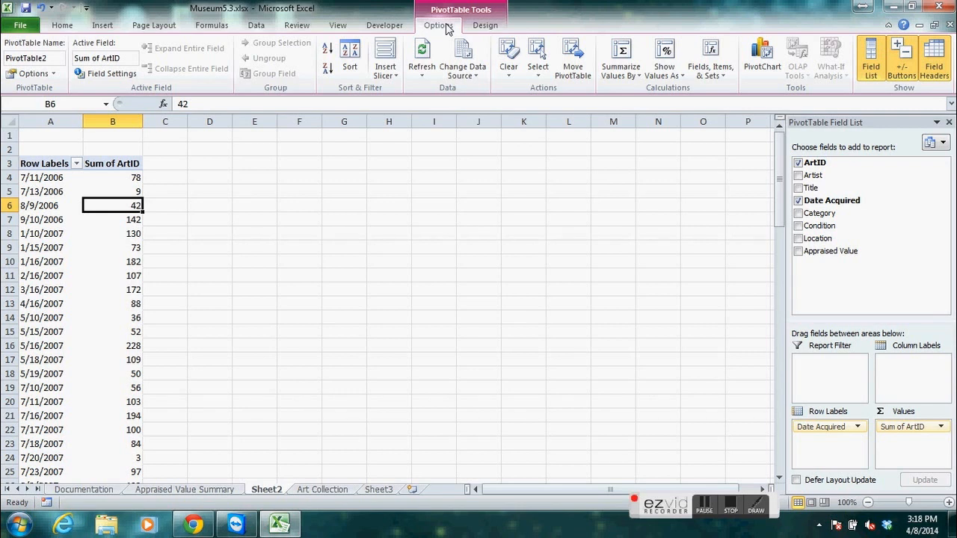
Summarize the PivotTable's ArtID values by Count and group the Date Acquired row labels by Years only.
left_click(630, 75)
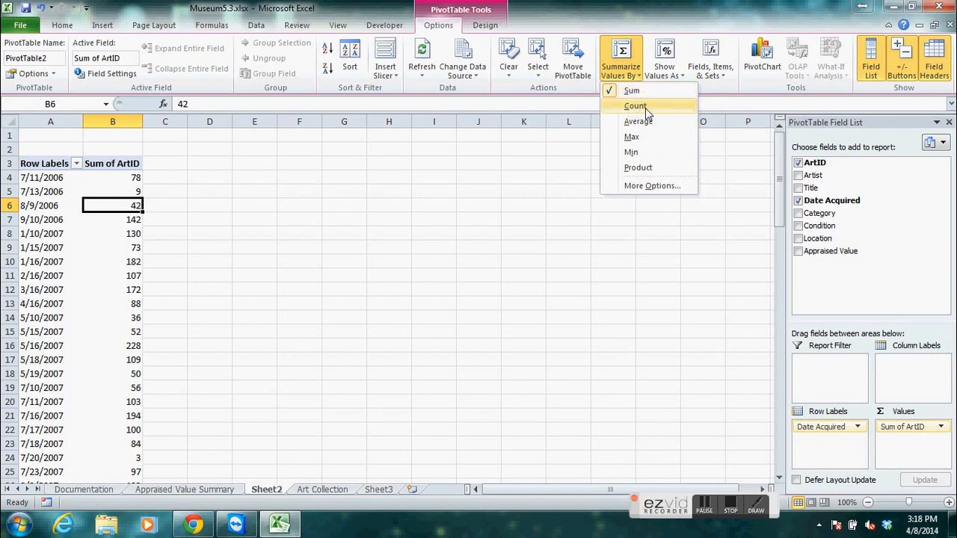
left_click(636, 107)
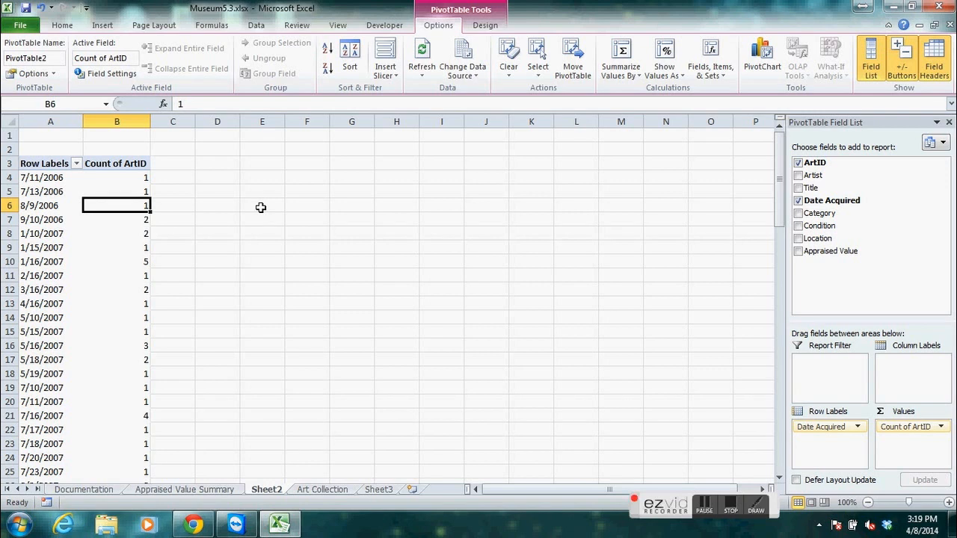
left_click(38, 191)
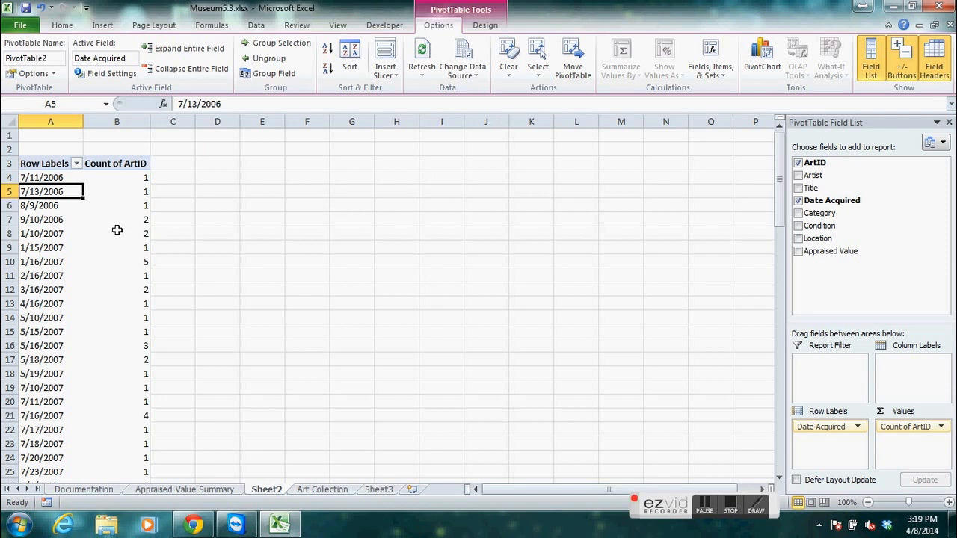
mouse_move(113, 223)
left_click(273, 74)
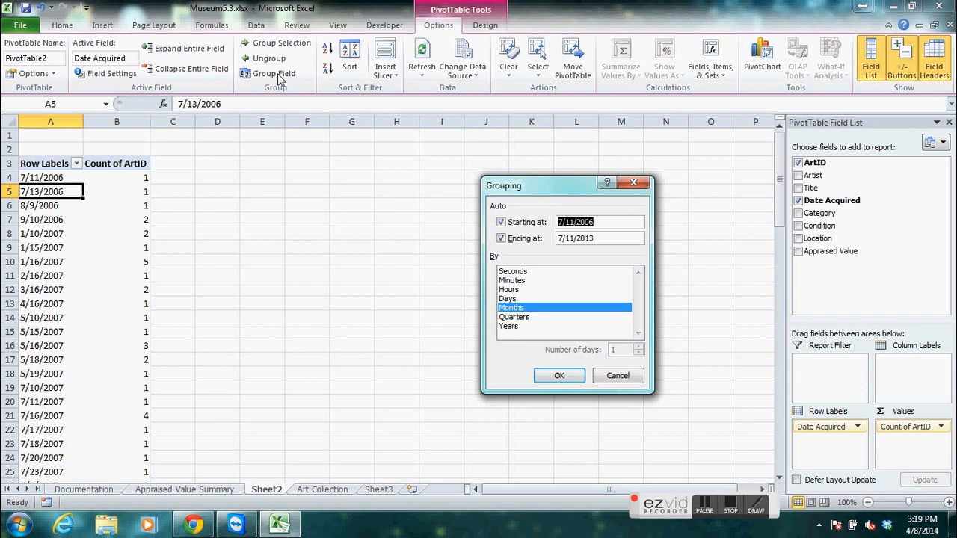
left_click(514, 328)
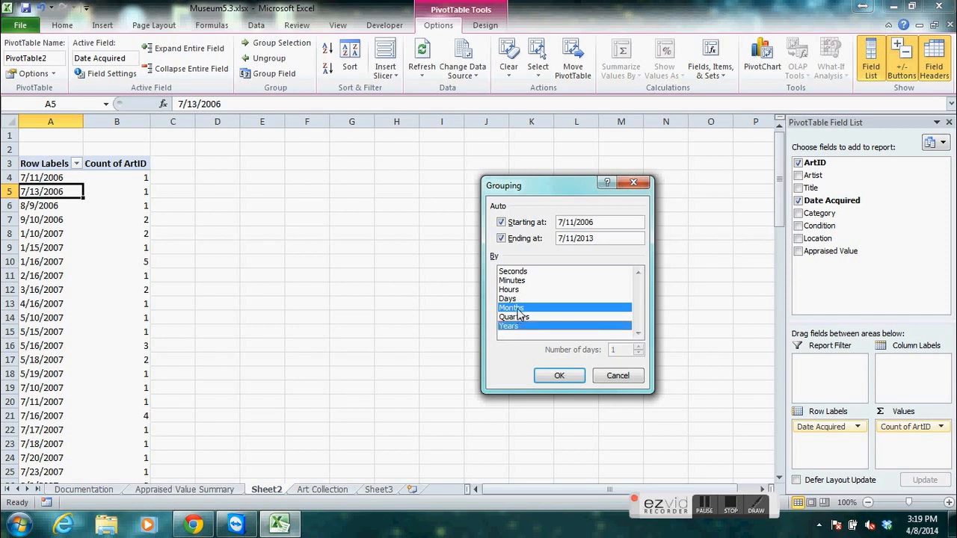
left_click(517, 308)
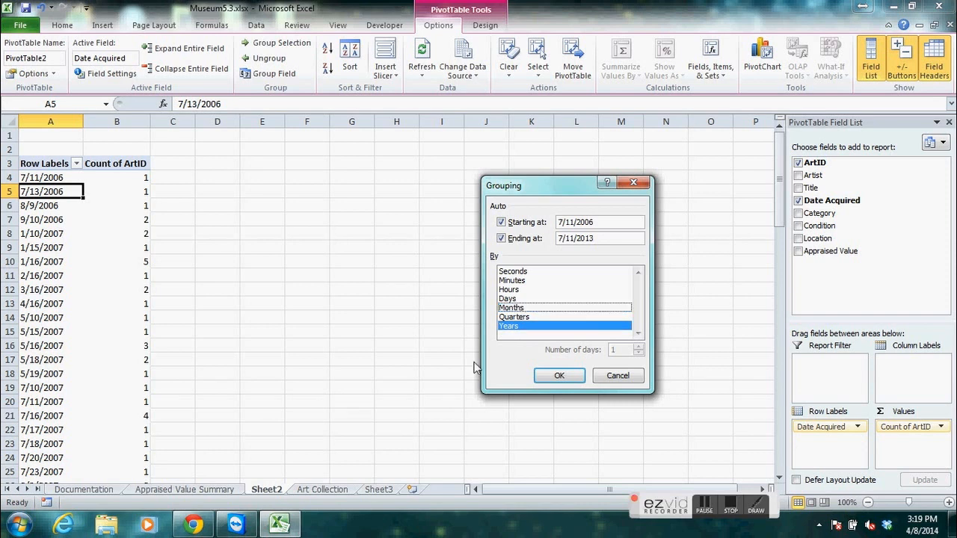
left_click(559, 375)
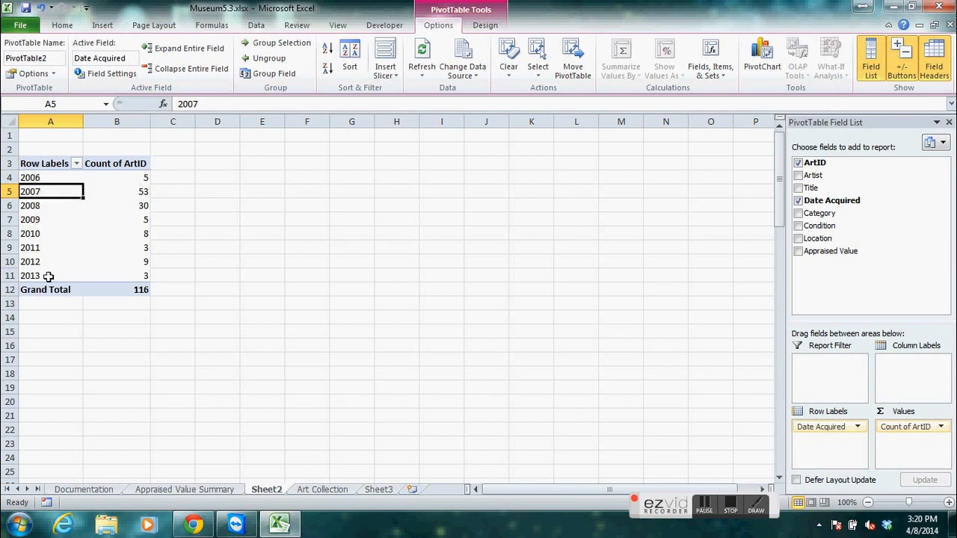
Rename the Sheet2 worksheet as Acquired By Year.
double_click(267, 490)
type("Acquired by Ye")
key("BackSpace")
key("BackSpace")
key("BackSpace")
key("BackSpace")
key("BackSpace")
type("By Yyea")
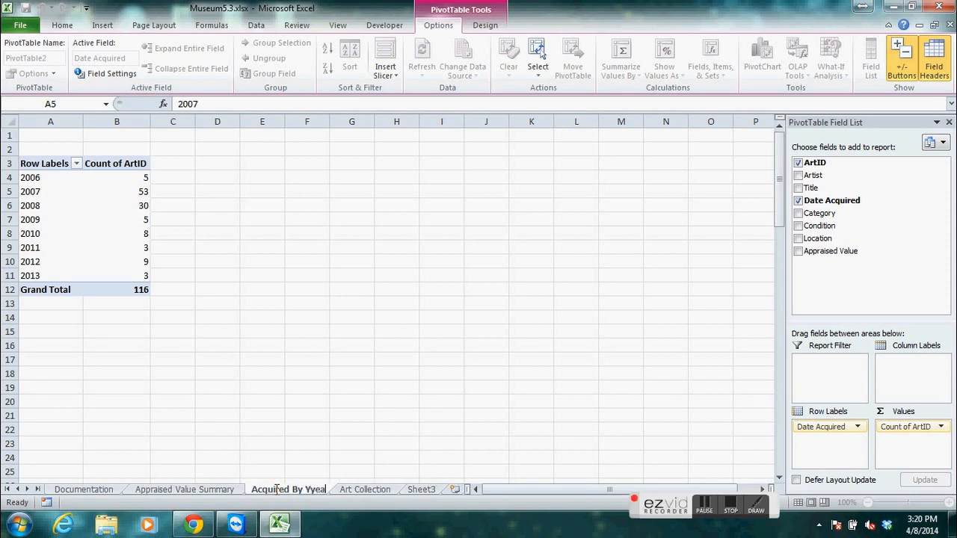
key("BackSpace")
key("BackSpace")
key("BackSpace")
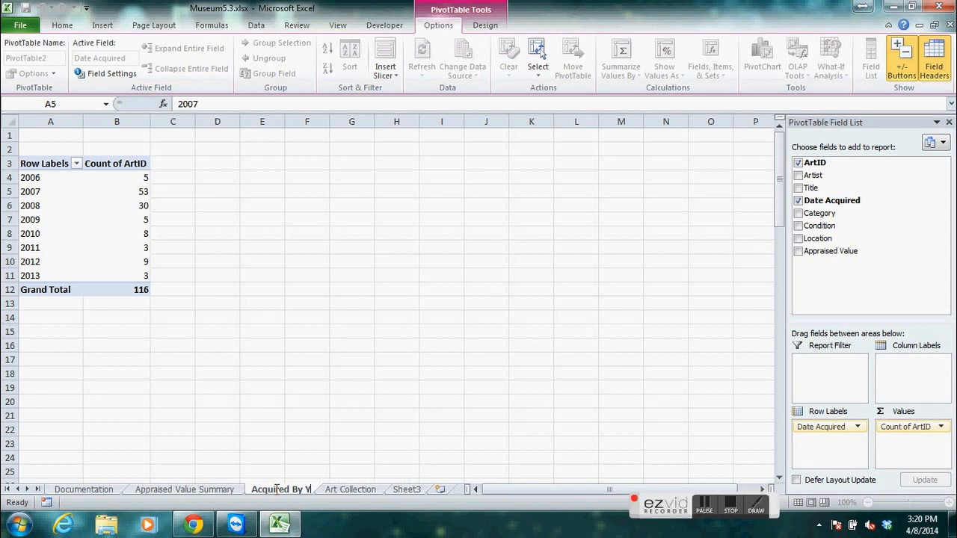
type("ear")
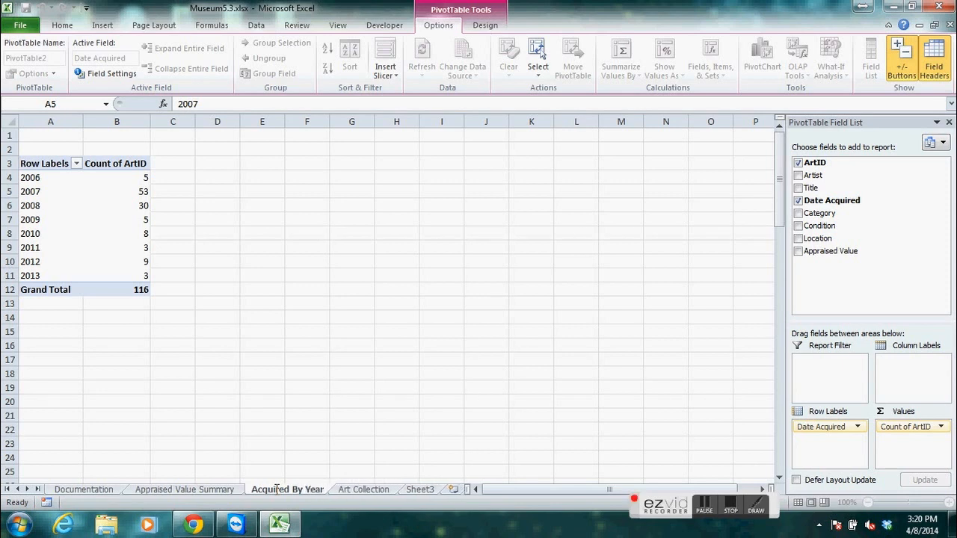
key("Return")
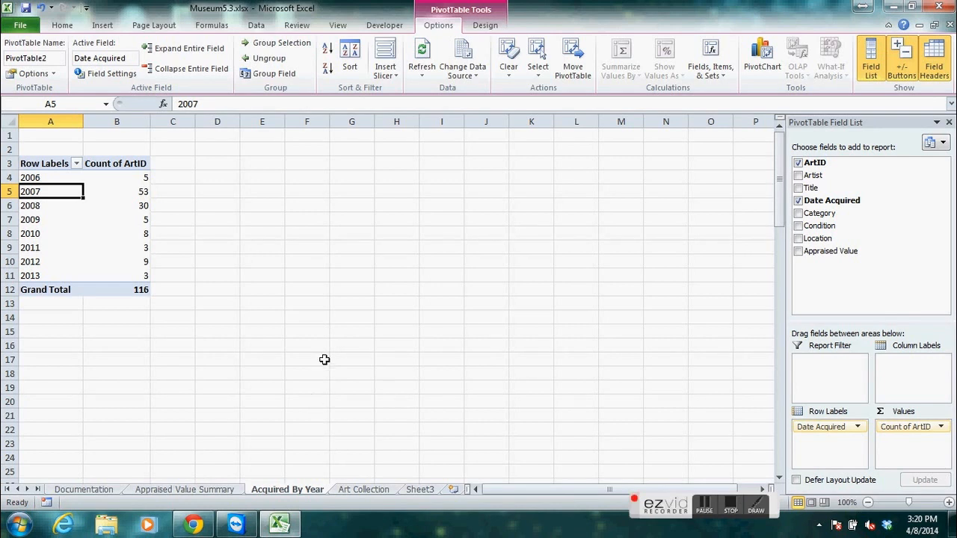
Insert a clustered column PivotChart based on the acquisitions-by-year PivotTable.
left_click(76, 182)
left_click(96, 180)
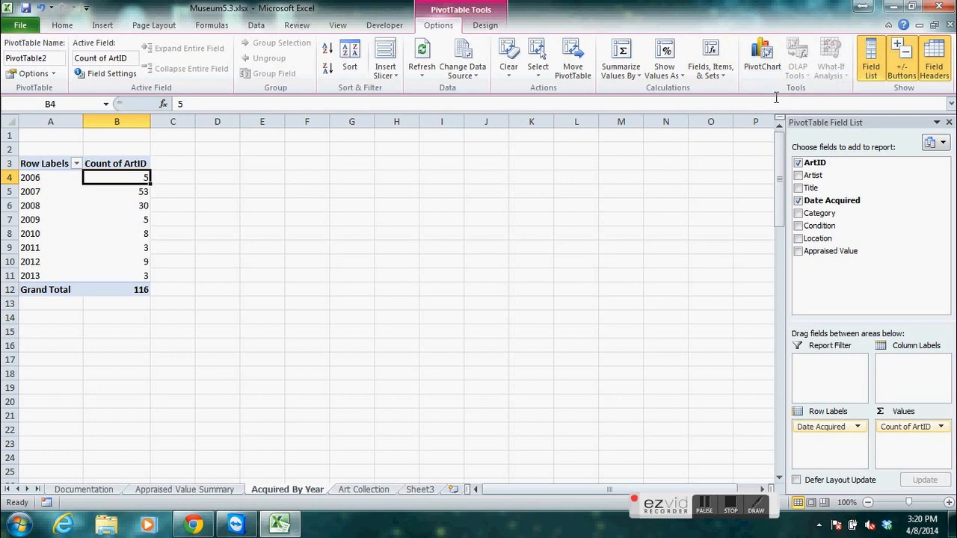
left_click(765, 69)
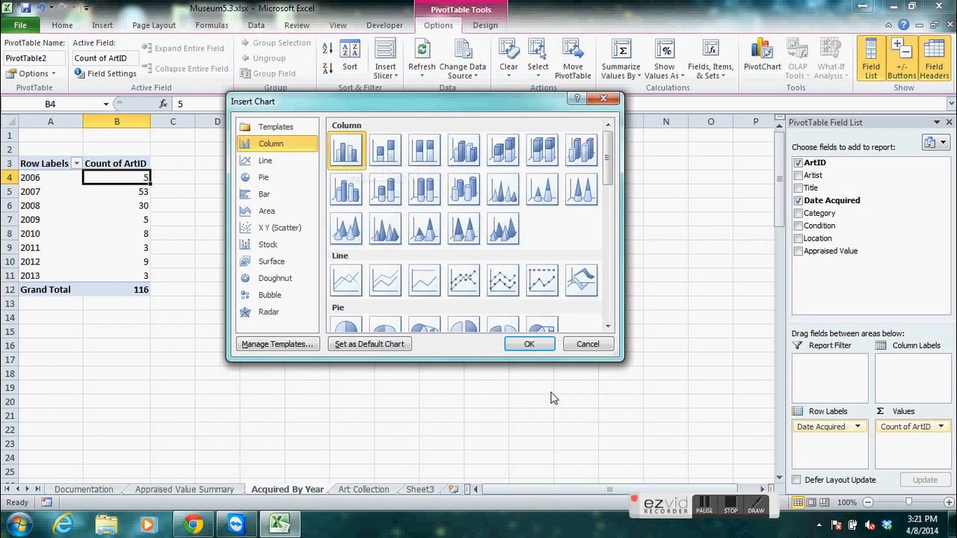
left_click(529, 344)
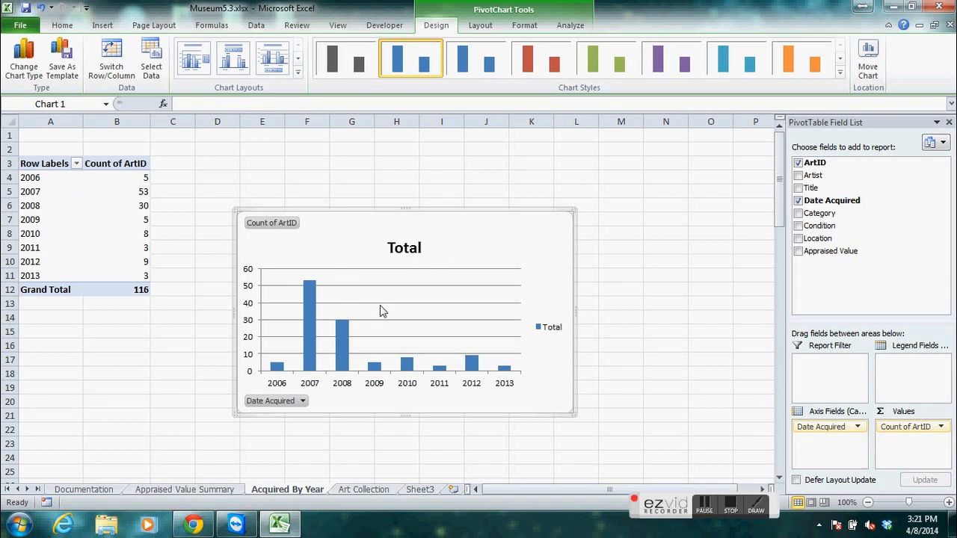
Turn off the legend of the PivotChart.
left_click(484, 26)
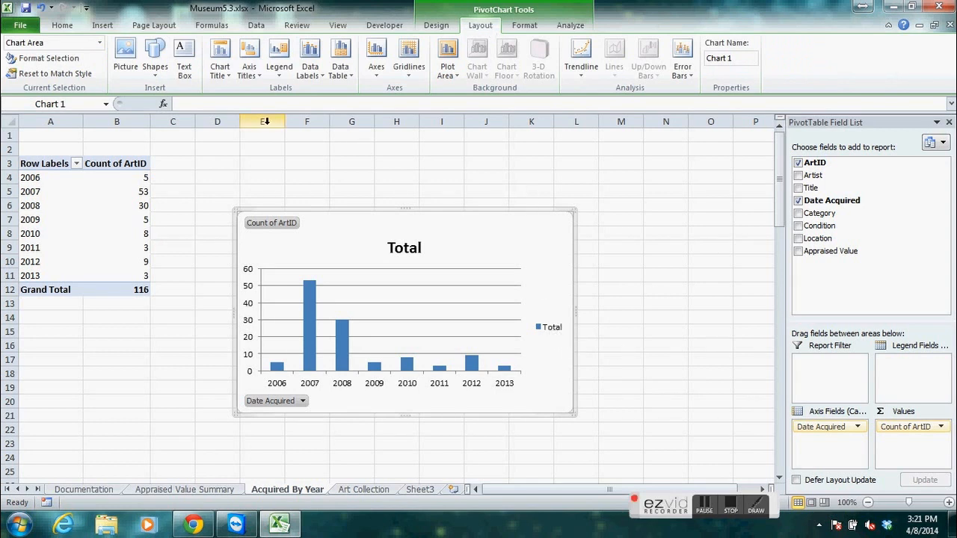
left_click(283, 75)
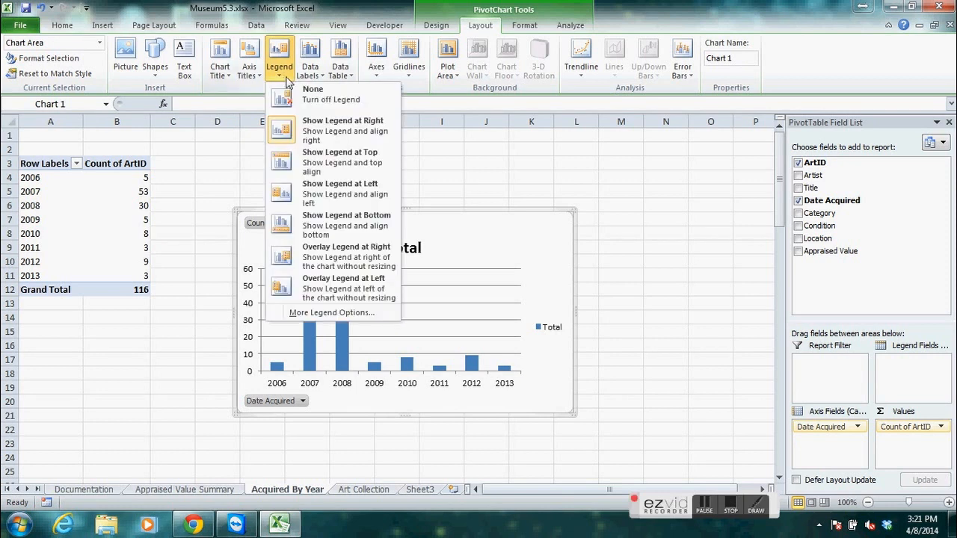
left_click(299, 96)
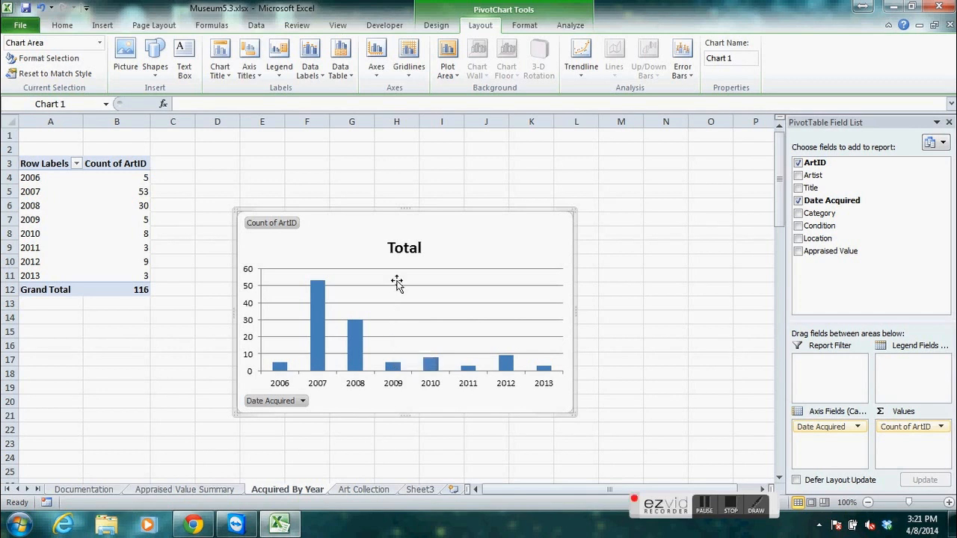
Replace the PivotChart's title text with Number Acquired By Year.
left_click(396, 248)
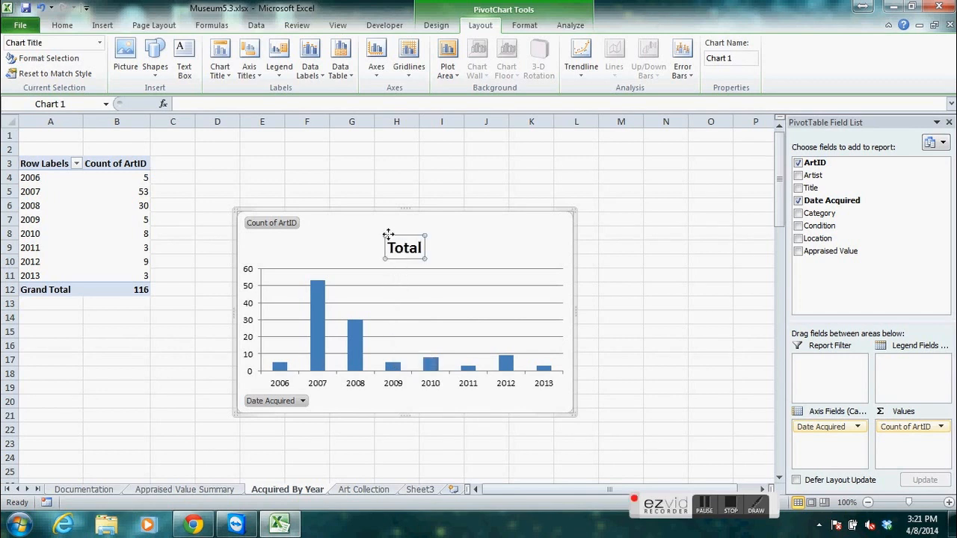
right_click(388, 235)
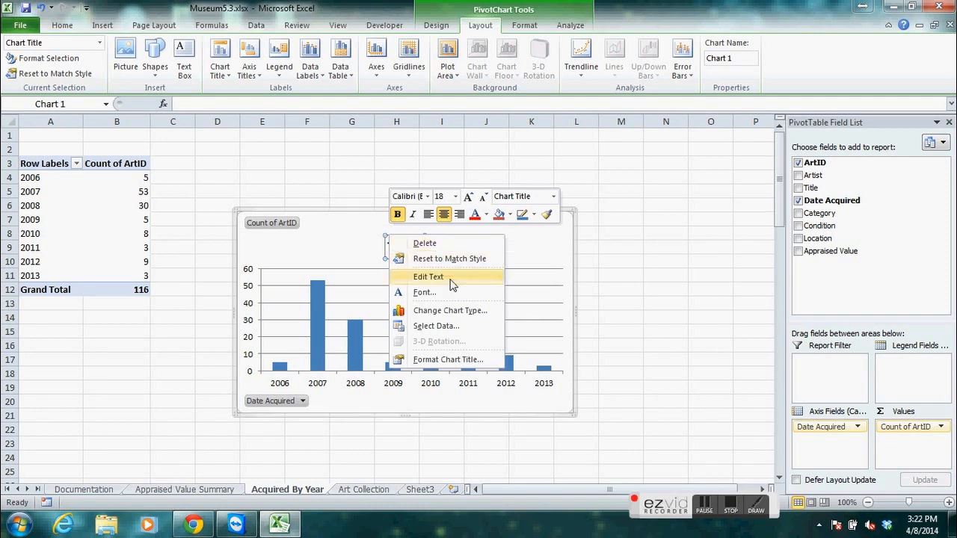
left_click(408, 276)
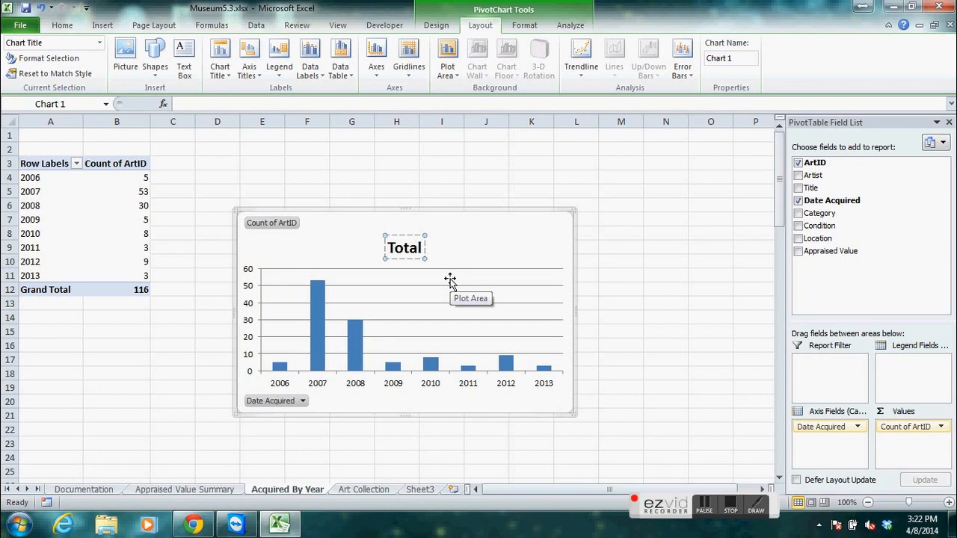
type("Number")
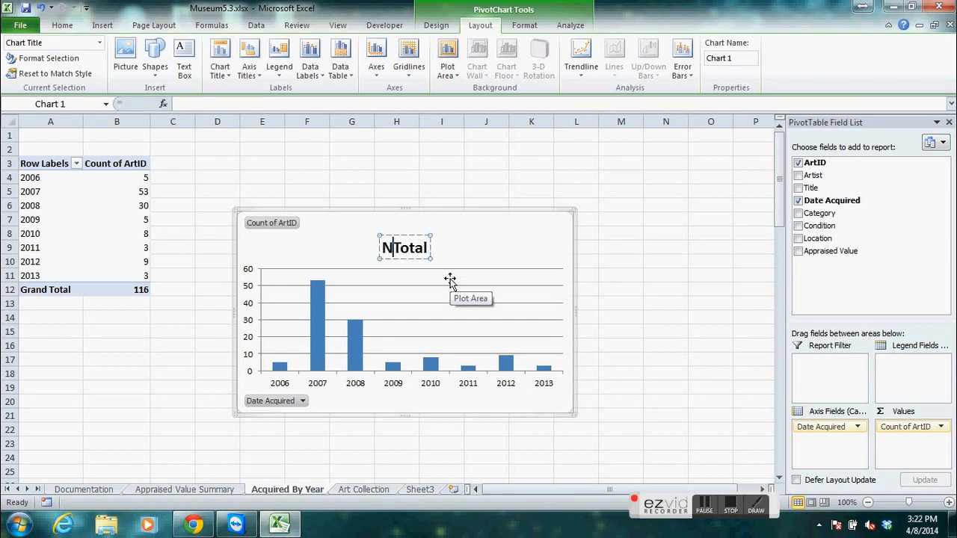
key("Delete")
key("Delete")
key("Delete")
key("Delete")
key("Delete")
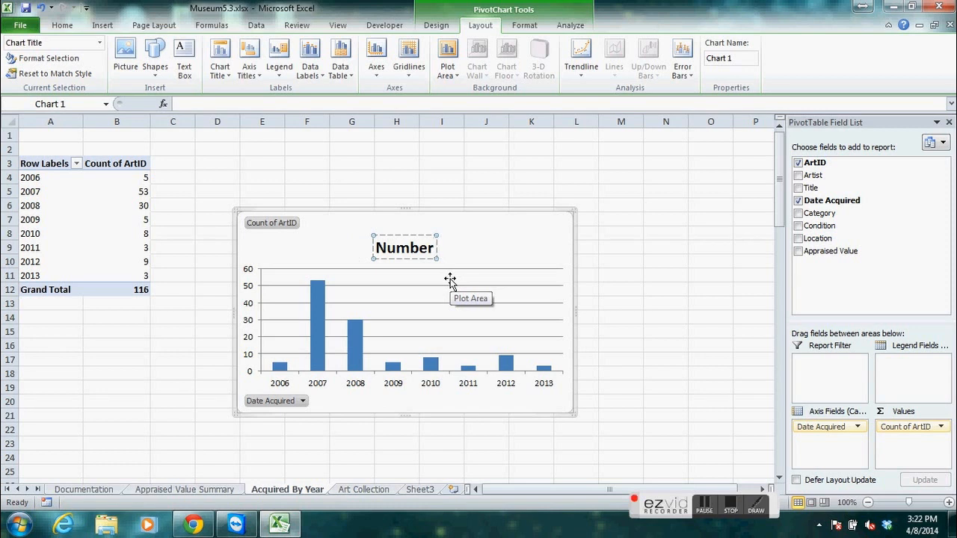
type("Acquir")
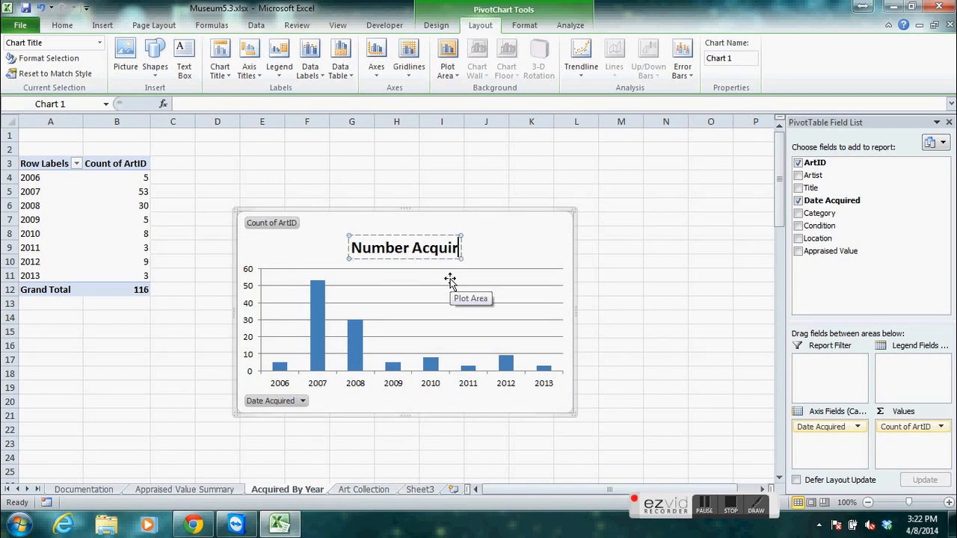
type("ed By Ue")
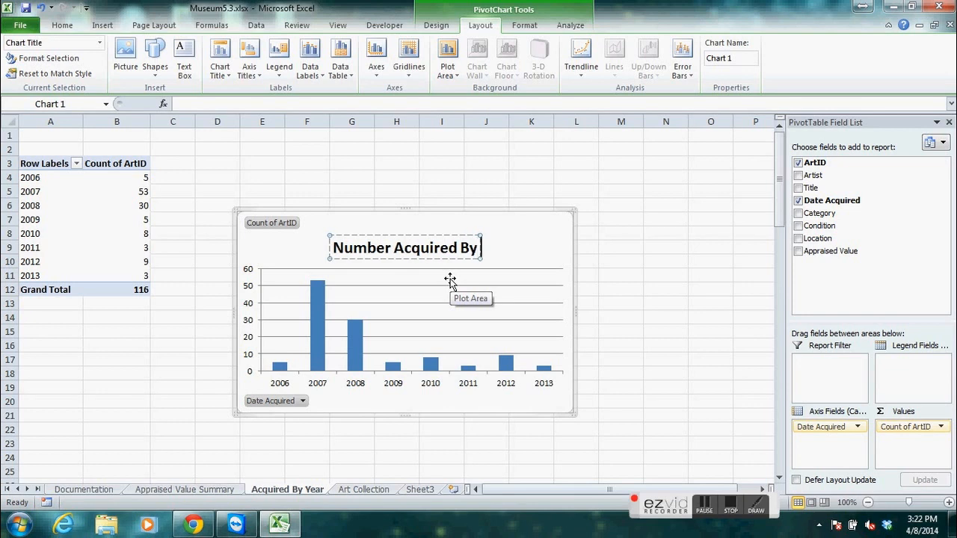
key("BackSpace")
key("BackSpace")
type("Year")
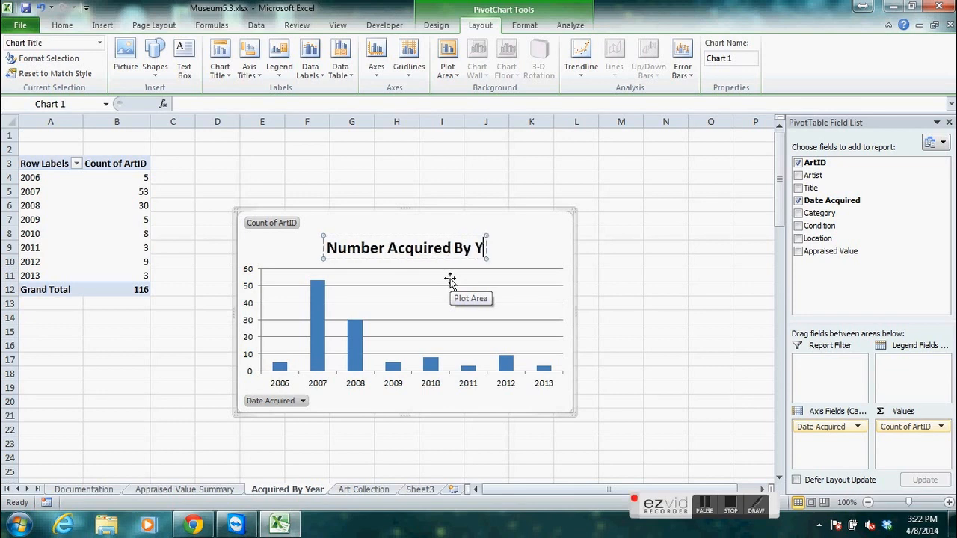
key("Return")
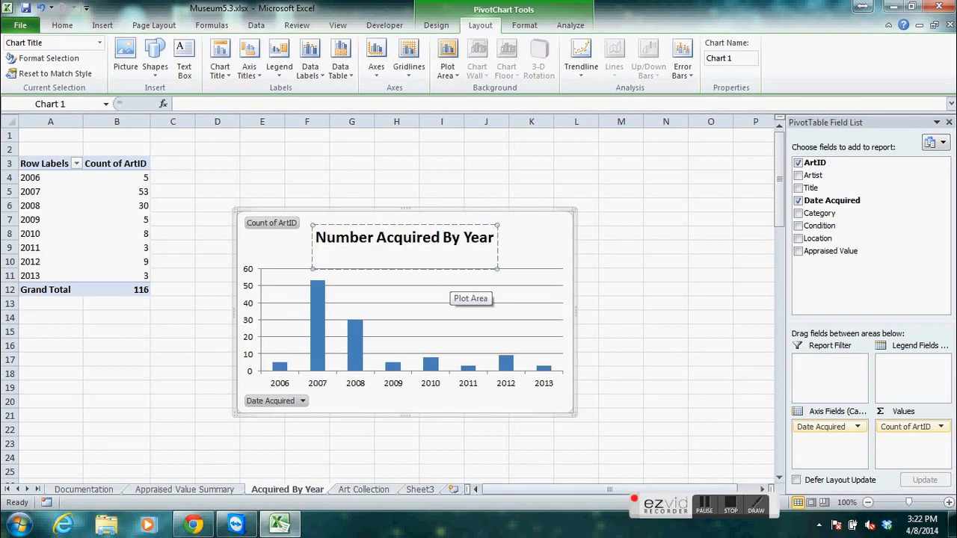
key("BackSpace")
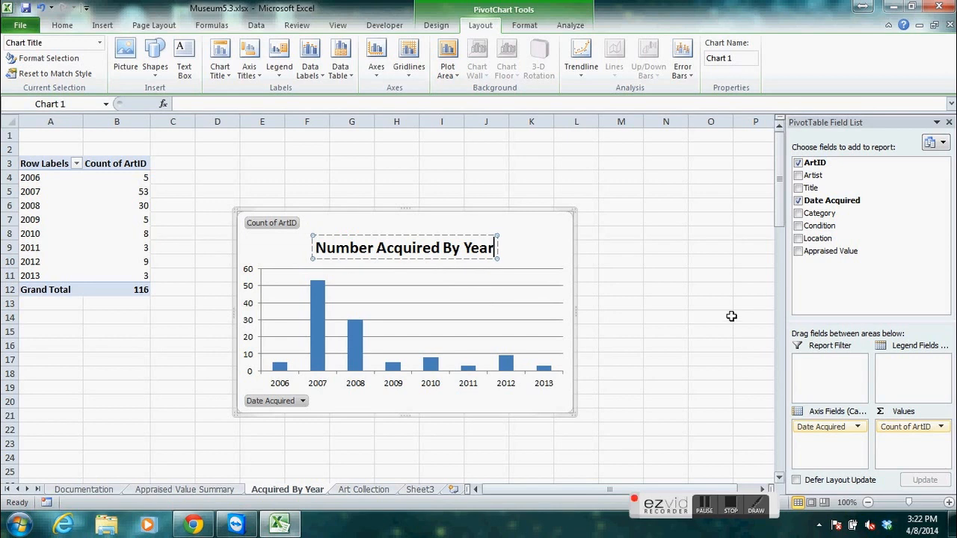
left_click(543, 251)
left_click(412, 248)
left_click(546, 241)
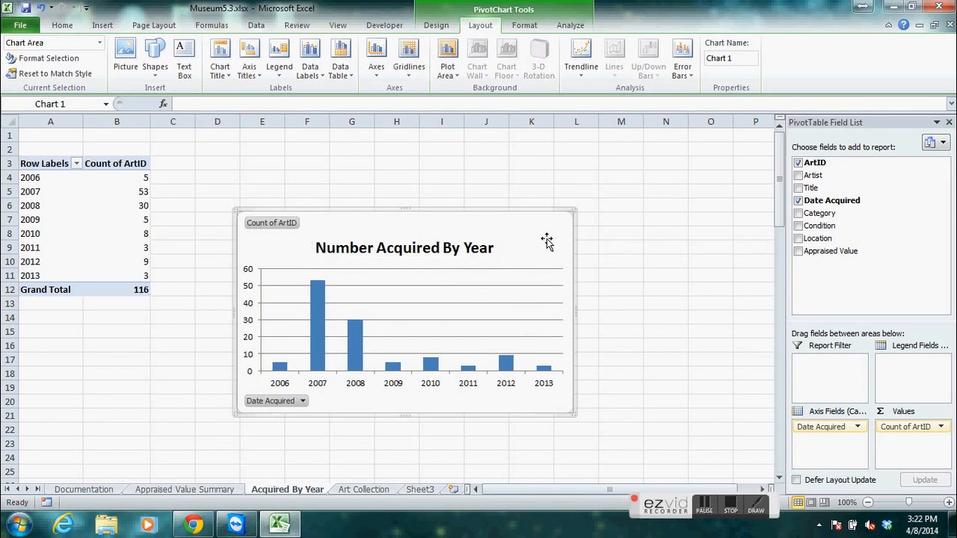
right_click(456, 249)
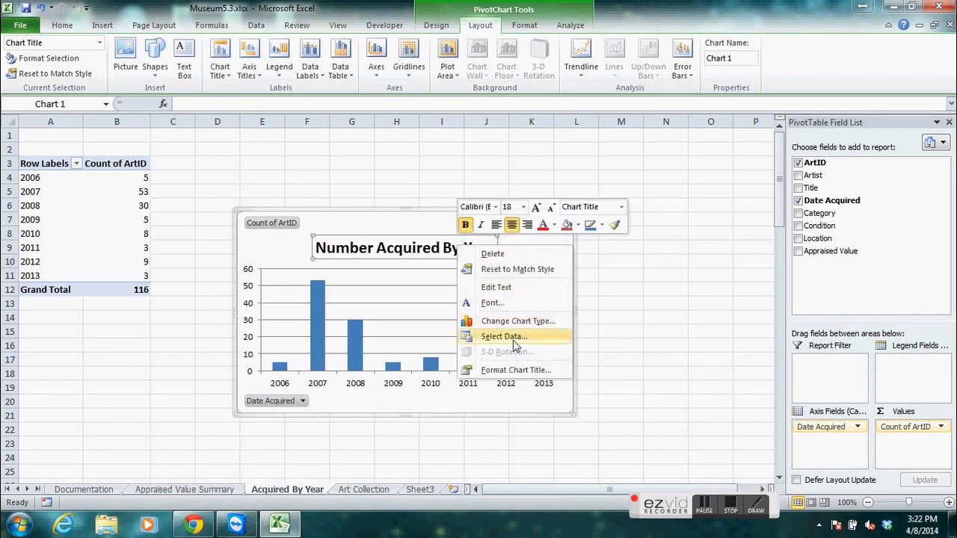
left_click(413, 256)
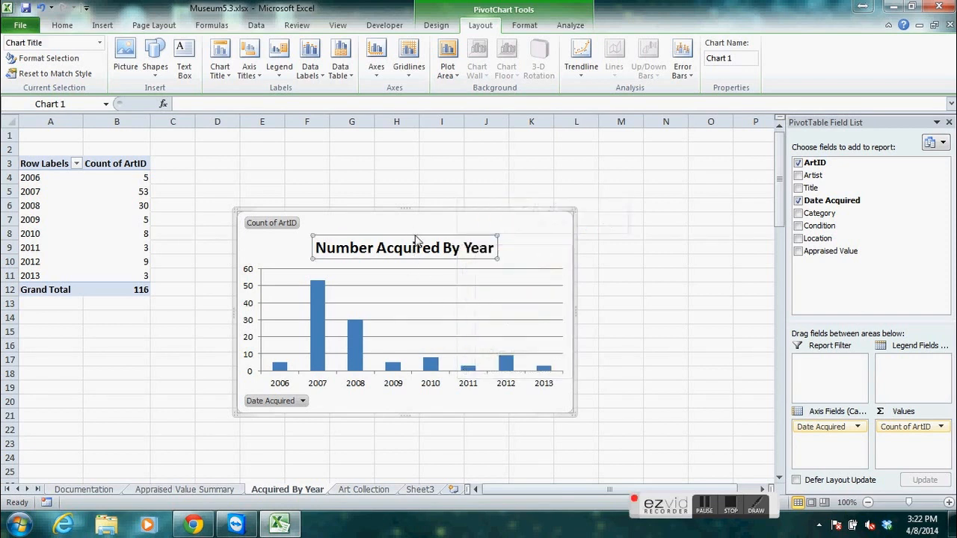
right_click(416, 239)
key("Escape")
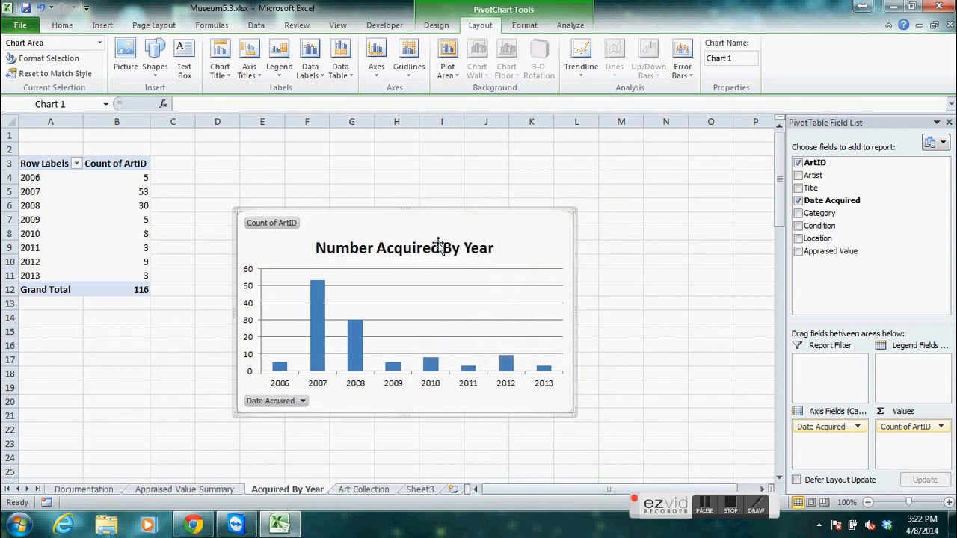
right_click(433, 248)
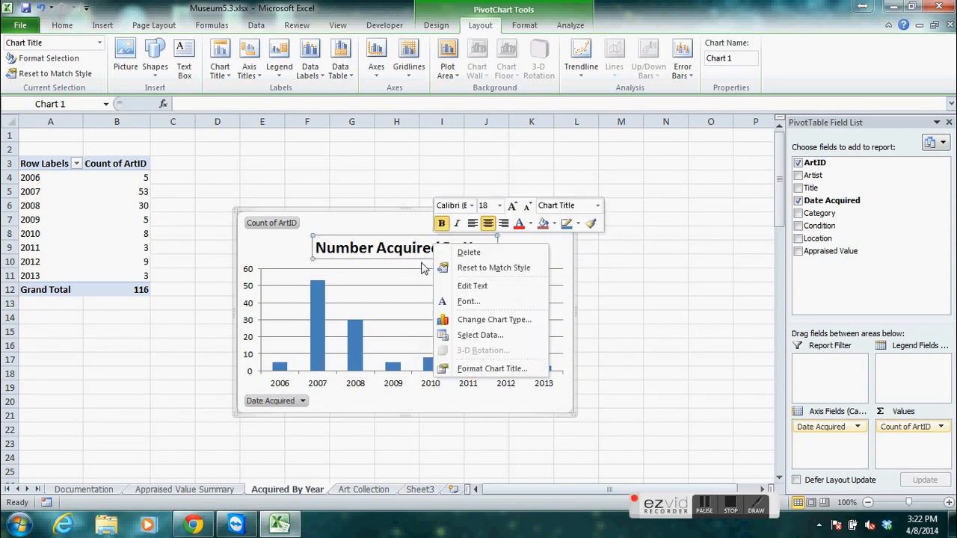
left_click(468, 286)
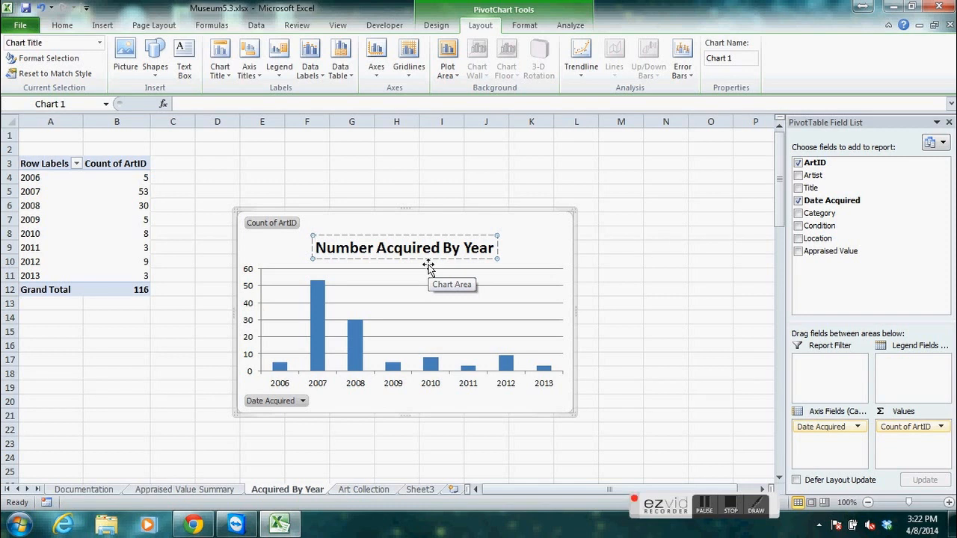
left_click(549, 252)
left_click(466, 249)
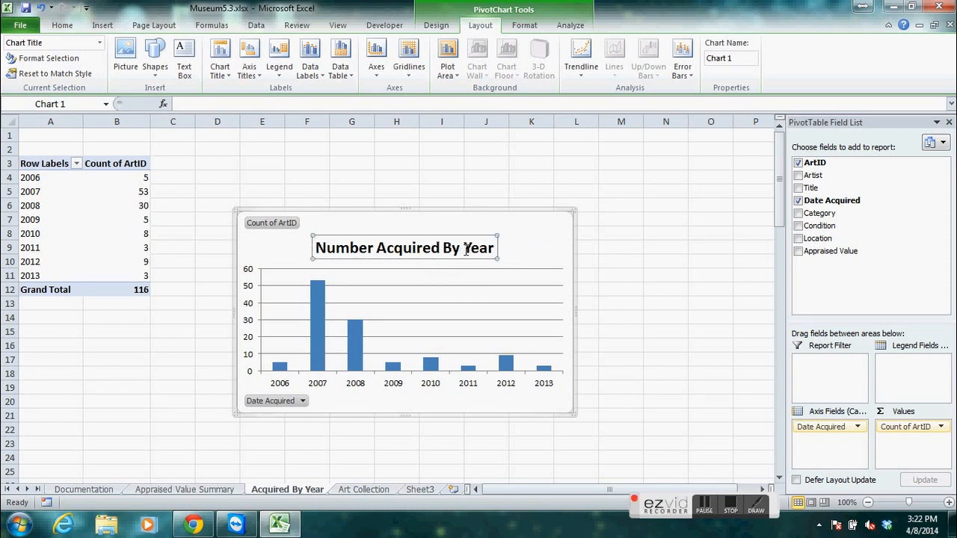
double_click(465, 250)
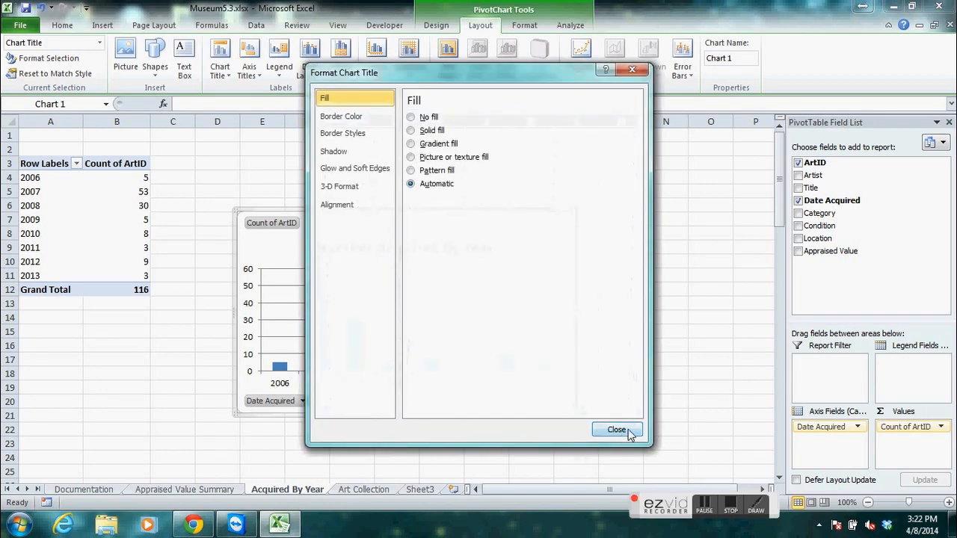
left_click(611, 423)
left_click(367, 247)
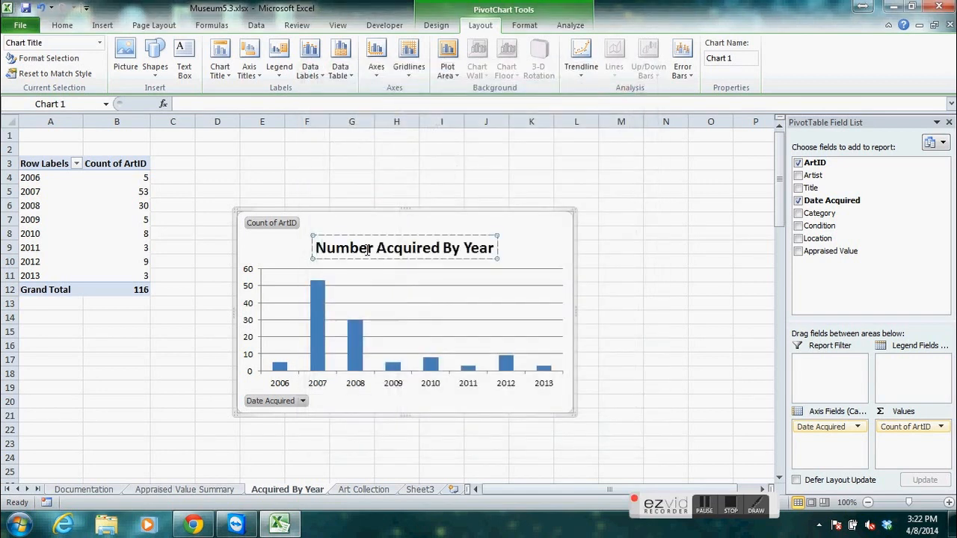
left_click(521, 229)
left_click(435, 248)
double_click(435, 249)
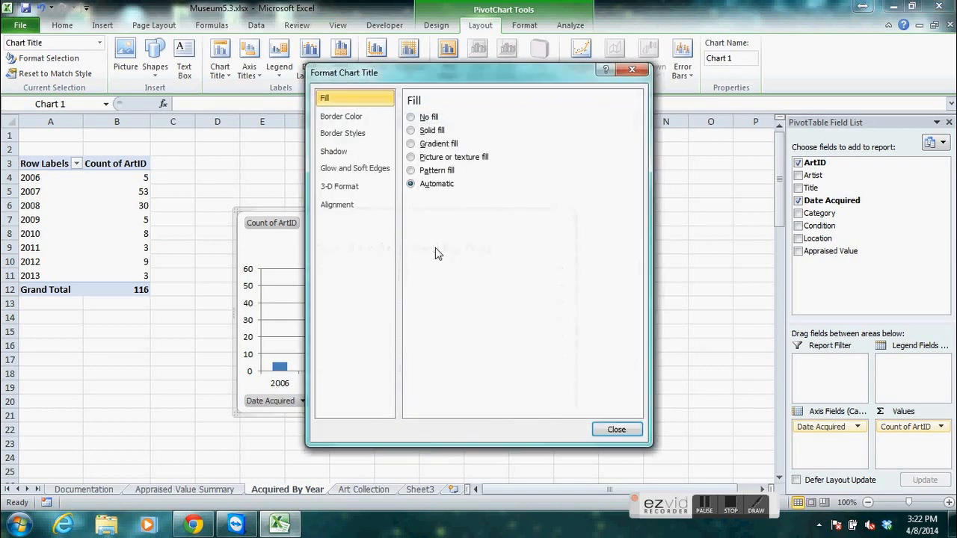
left_click(630, 431)
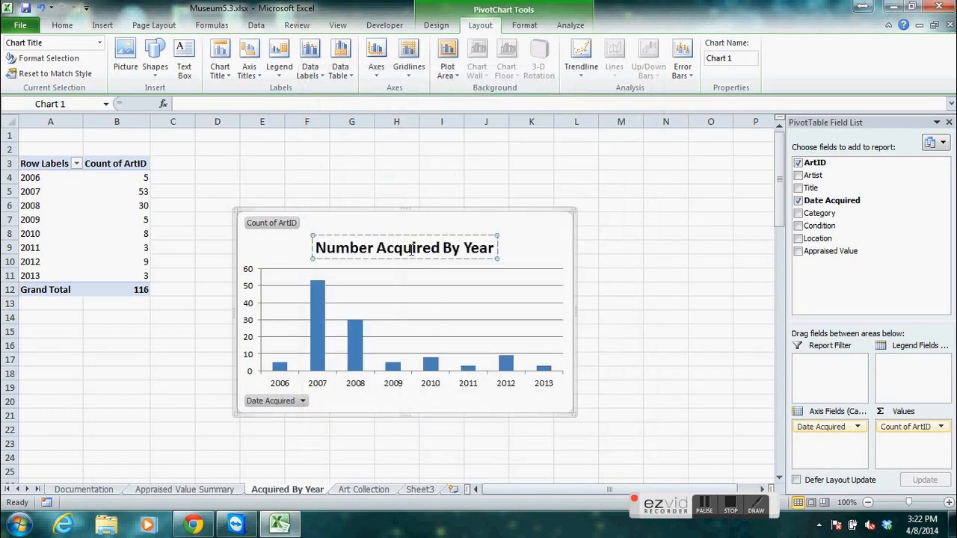
left_click(533, 237)
left_click(473, 247)
left_click(440, 247)
left_click(676, 360)
Move the PivotChart beside the PivotTable so its upper-left corner sits in cell C3.
left_click(491, 228)
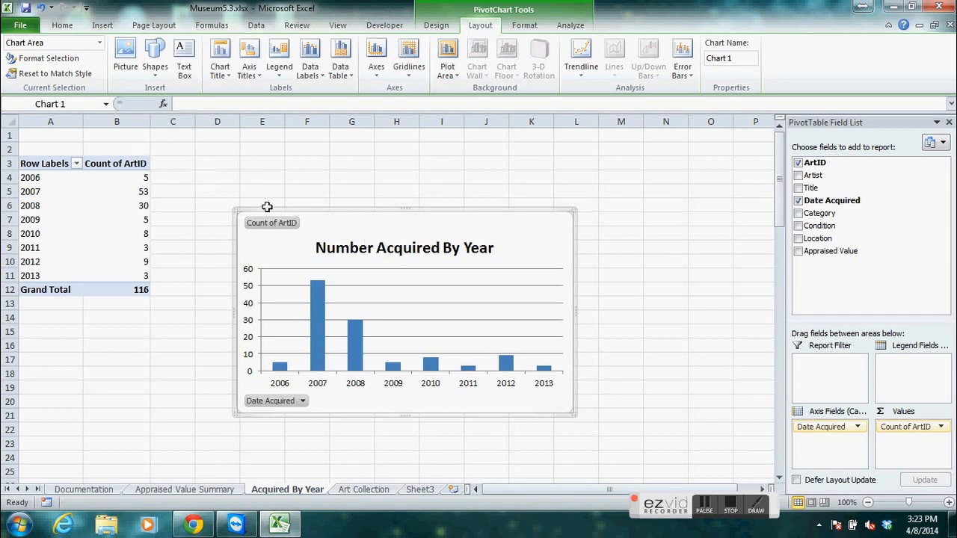
left_click_drag(294, 214, 212, 156)
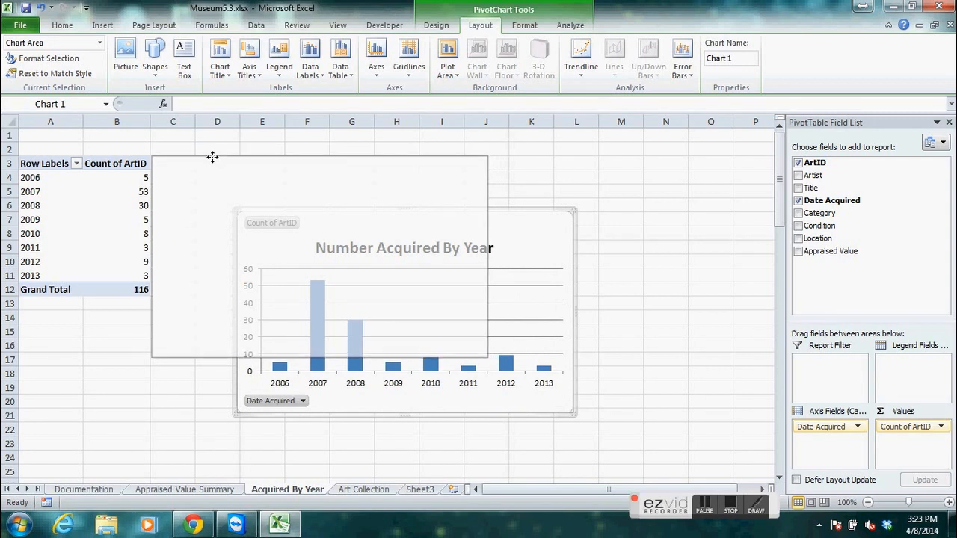
left_click_drag(213, 157, 212, 157)
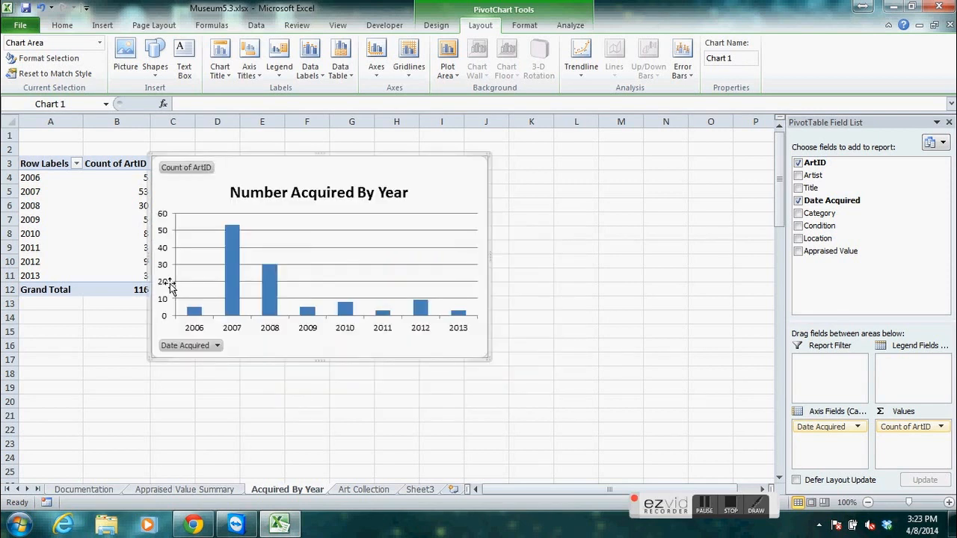
left_click(108, 358)
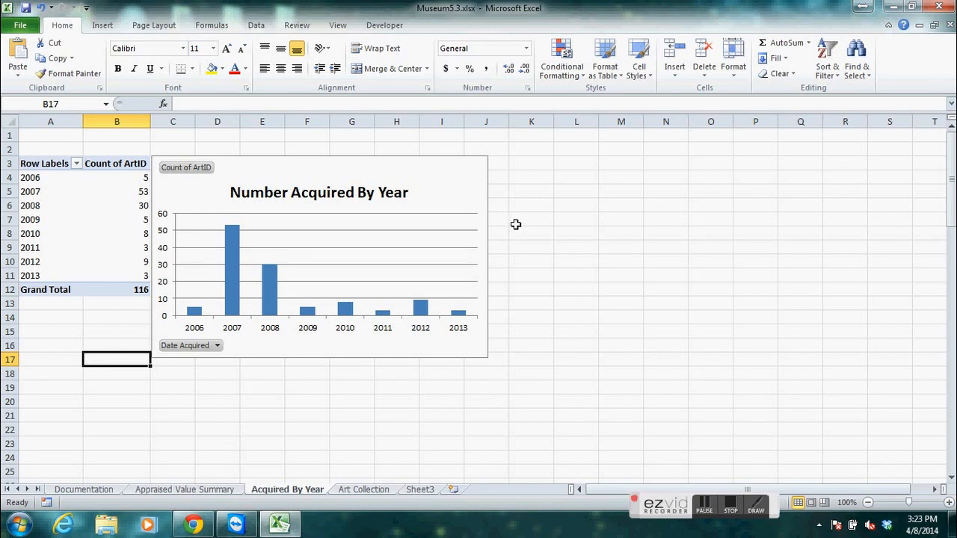
left_click(477, 180)
left_click(497, 192)
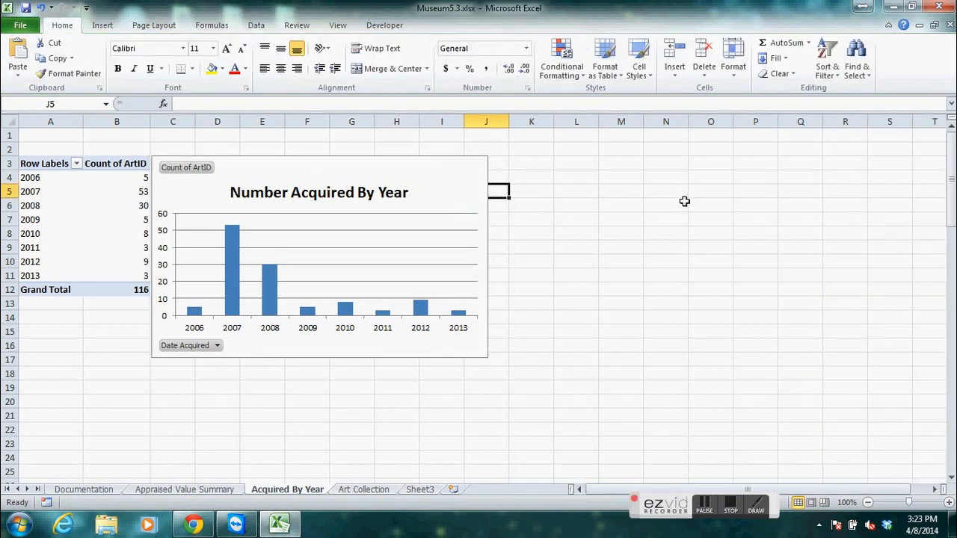
Filter the PivotChart's Date Acquired field to show only the years 2010, 2011, 2012 and 2013.
left_click(463, 197)
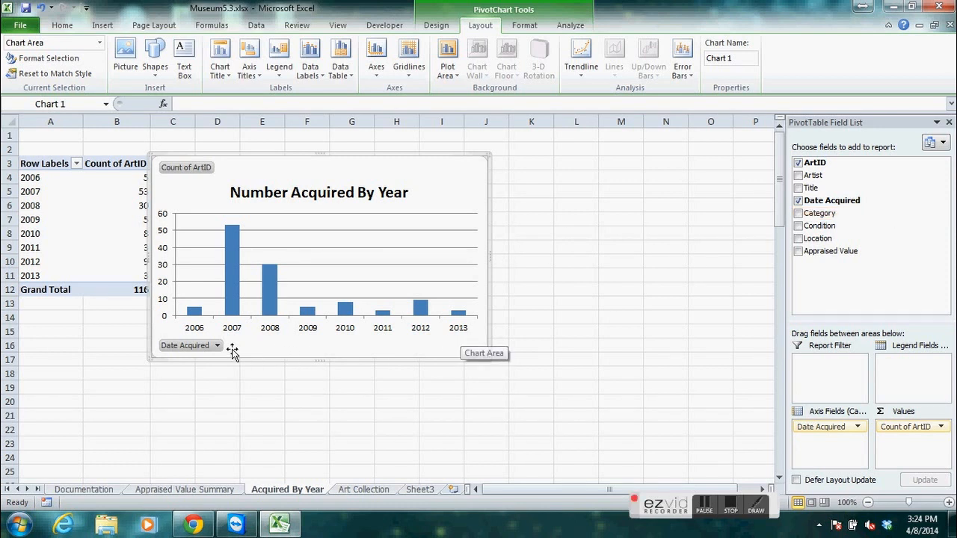
left_click(276, 334)
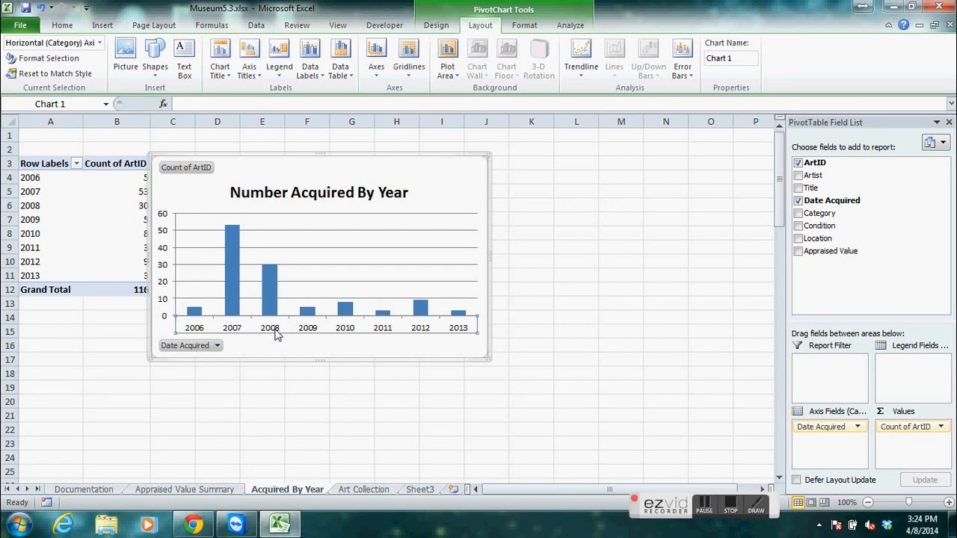
left_click(217, 346)
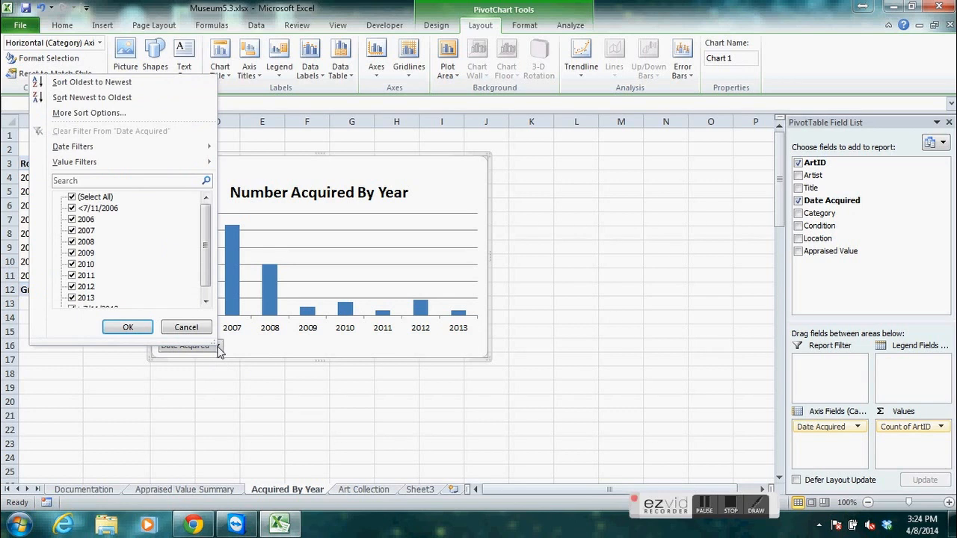
left_click(72, 197)
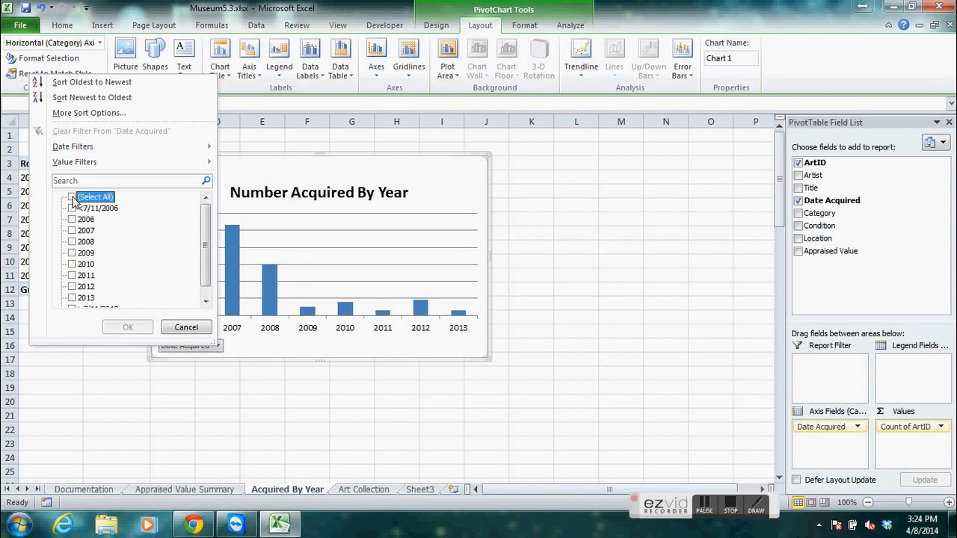
left_click_drag(207, 228, 207, 252)
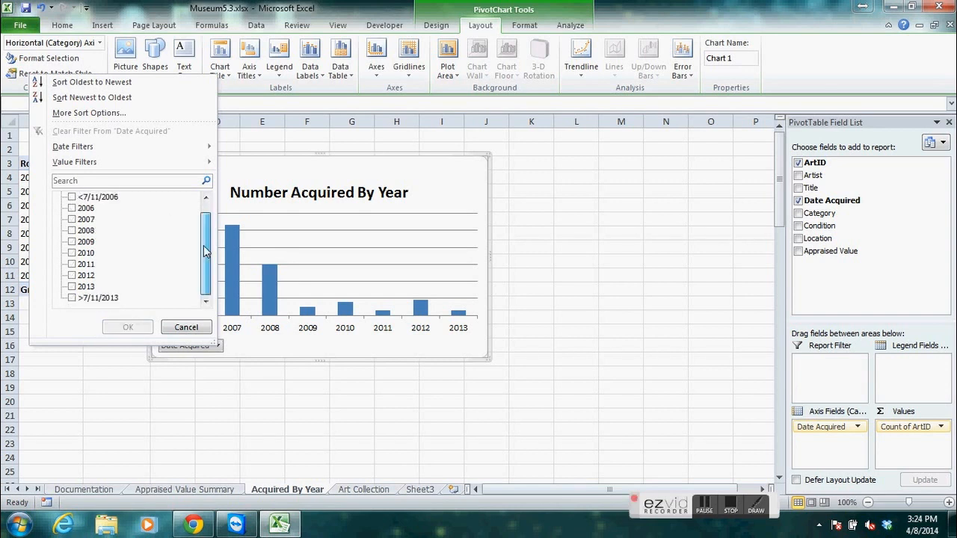
left_click(72, 253)
left_click(73, 264)
left_click(72, 276)
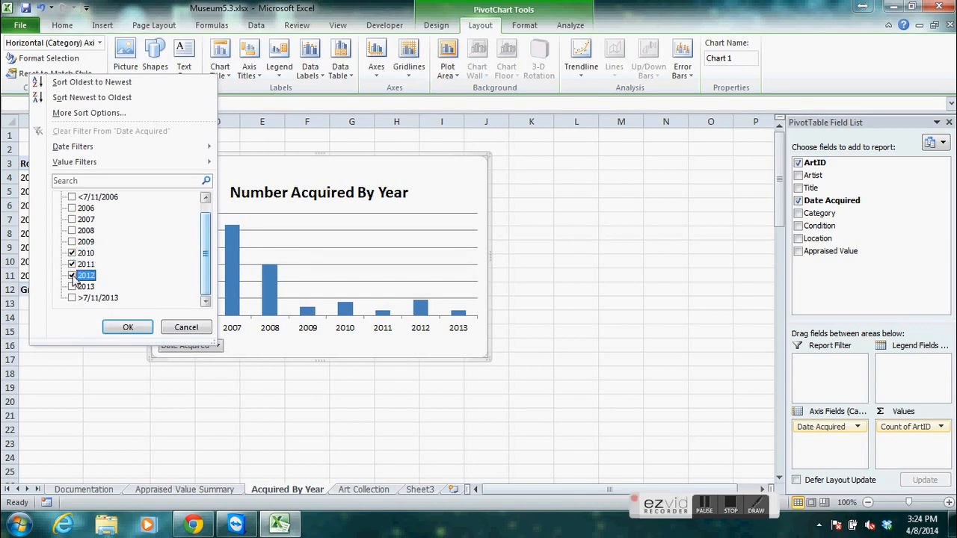
left_click(73, 287)
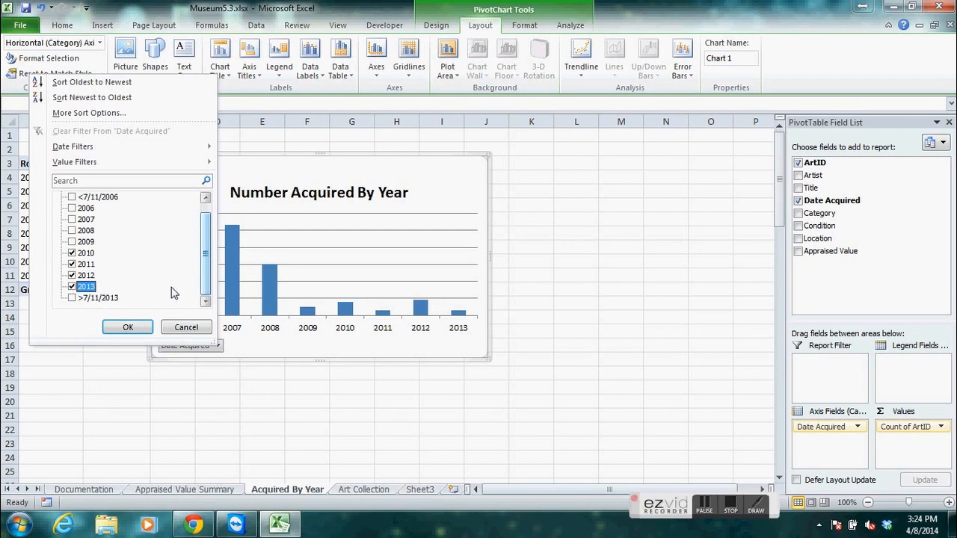
left_click(127, 328)
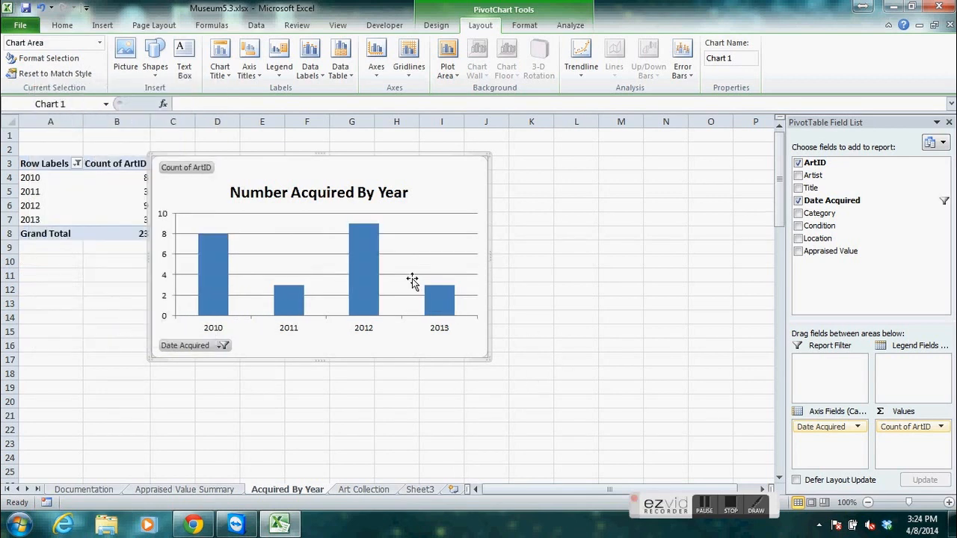
Add 2009 to the years shown by the PivotChart's Date Acquired filter.
mouse_move(279, 320)
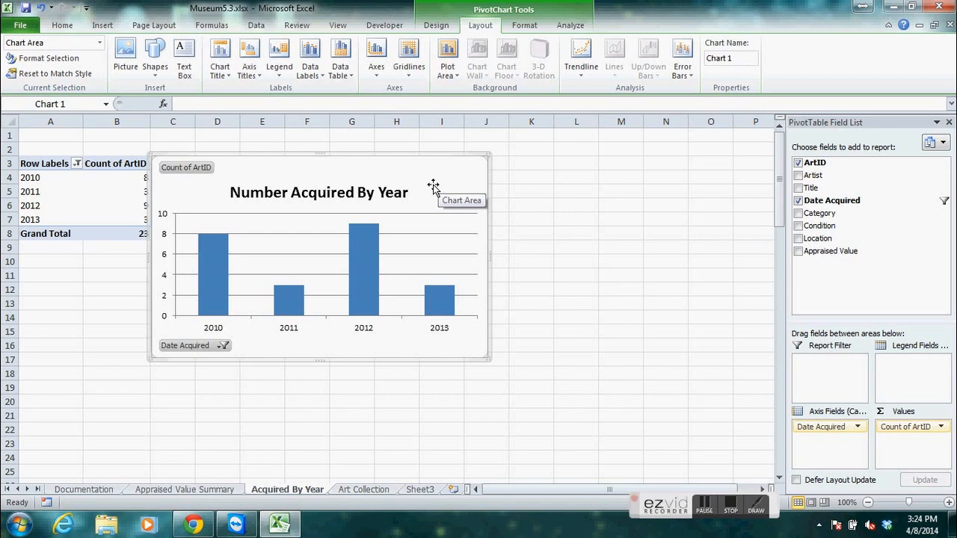
left_click(224, 346)
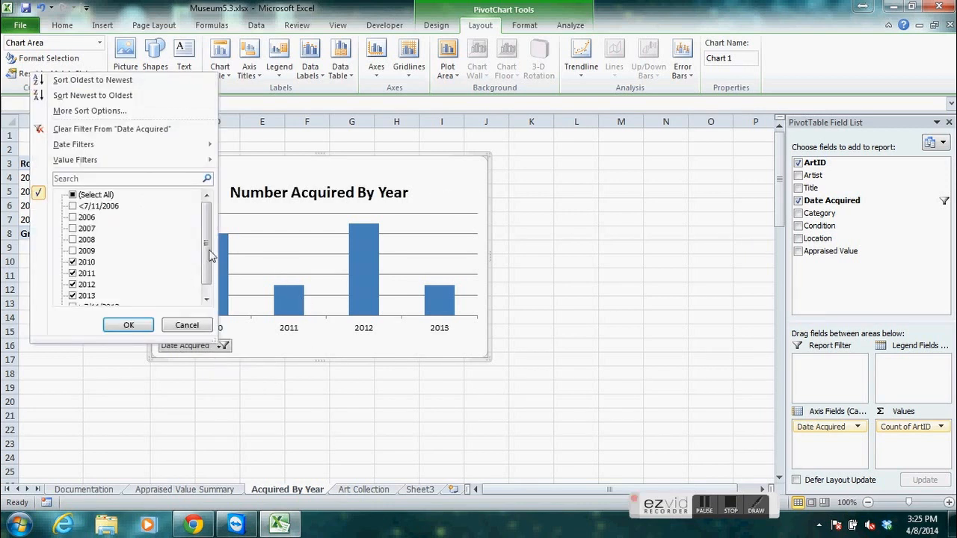
left_click(193, 328)
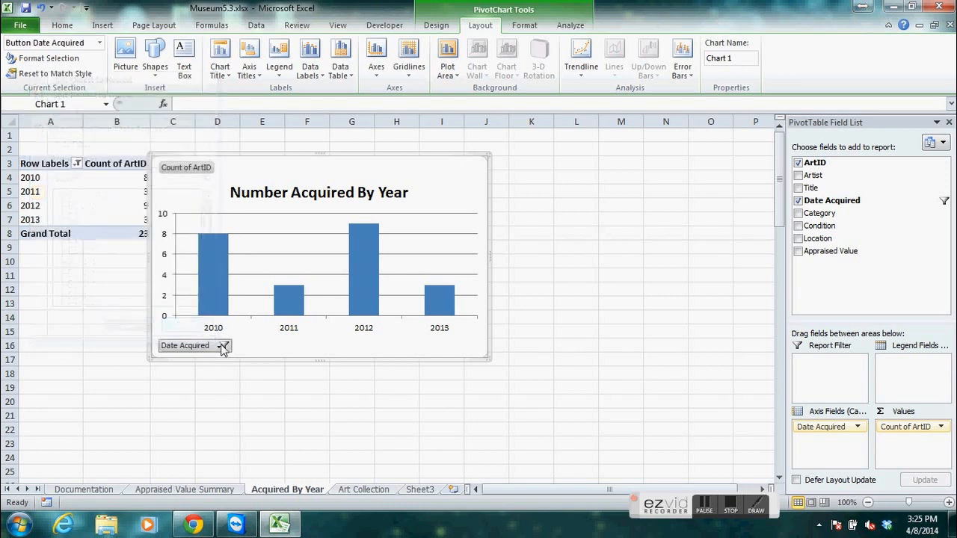
left_click(222, 347)
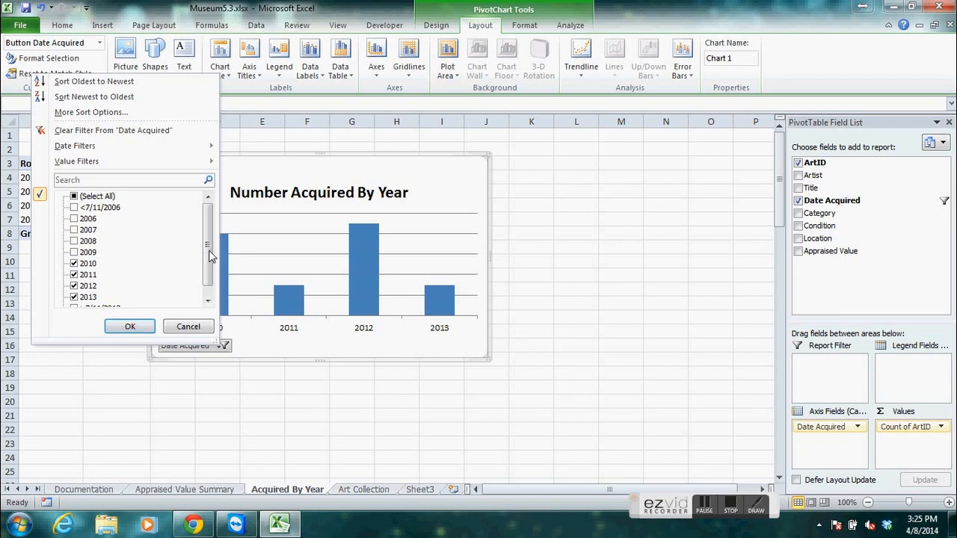
left_click_drag(211, 247, 115, 283)
left_click(73, 241)
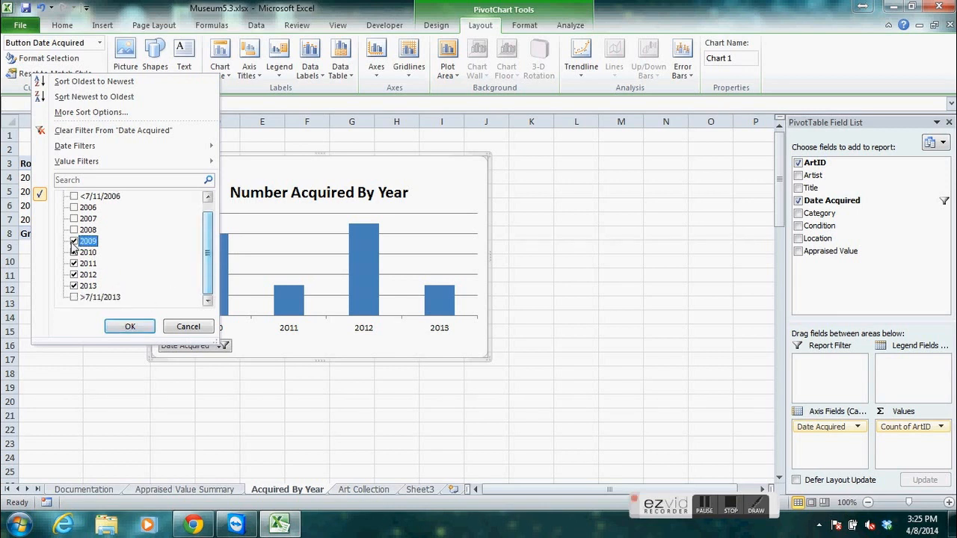
left_click(127, 327)
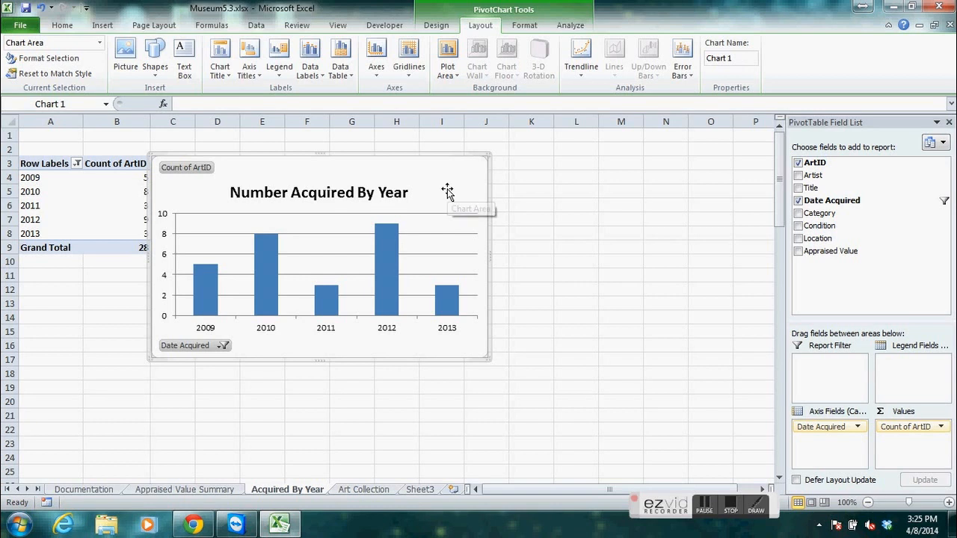
Remove 2009 from the PivotChart's Date Acquired filter.
left_click(222, 346)
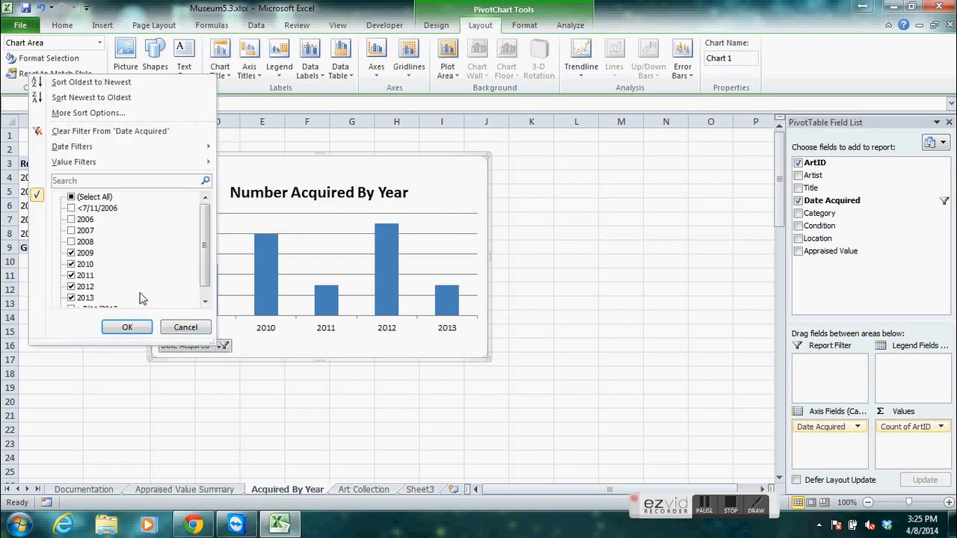
left_click(74, 254)
left_click(110, 330)
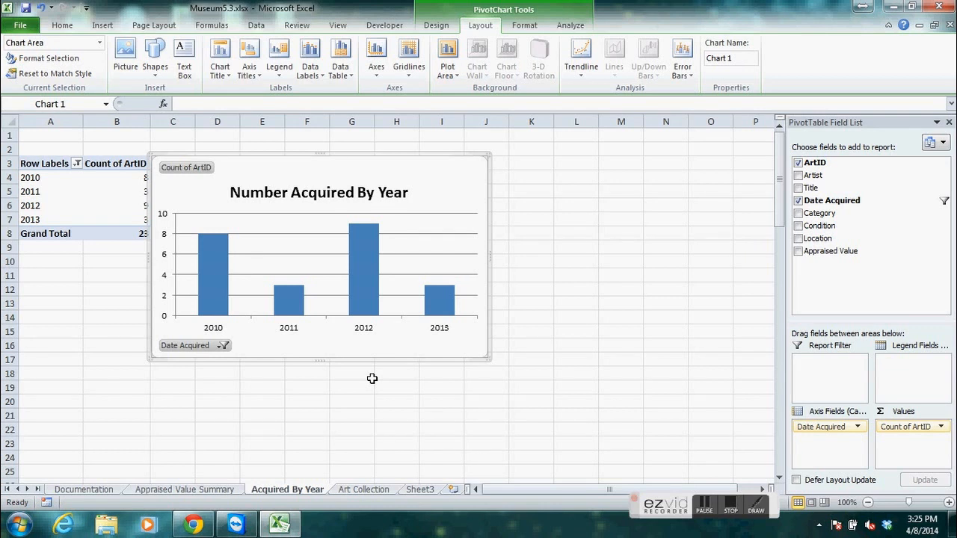
left_click(441, 401)
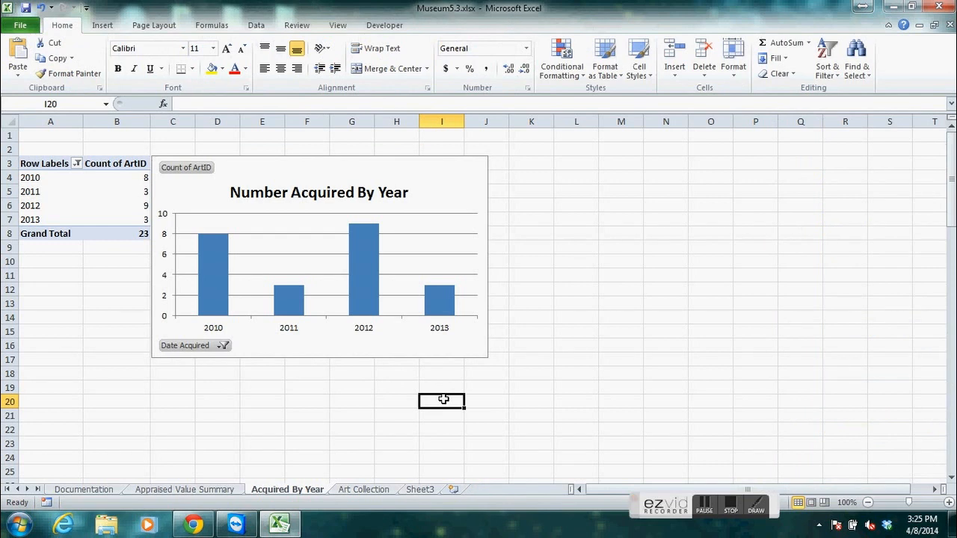
In the Appraised Value Summary PivotTable, move the Location field from Row Labels to Column Labels below Condition.
left_click(112, 192)
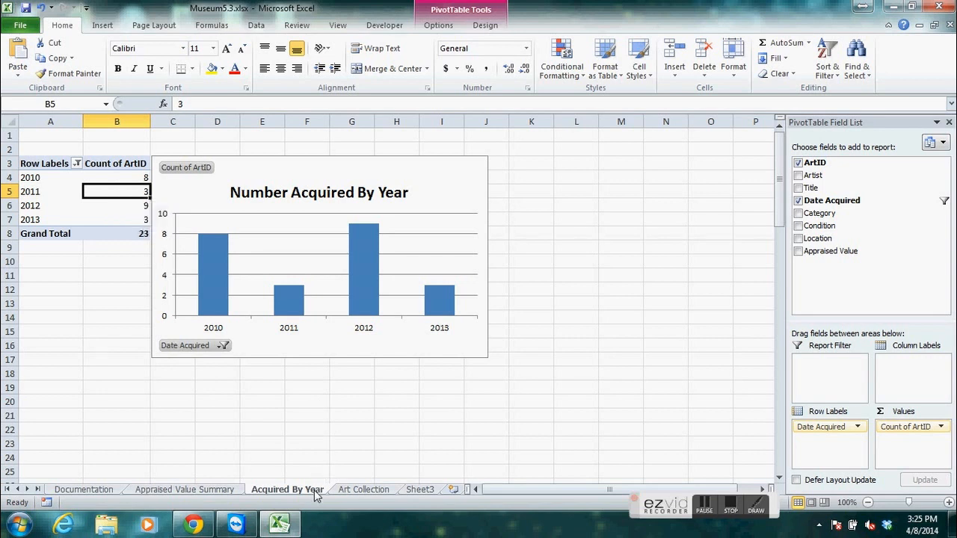
left_click(102, 163)
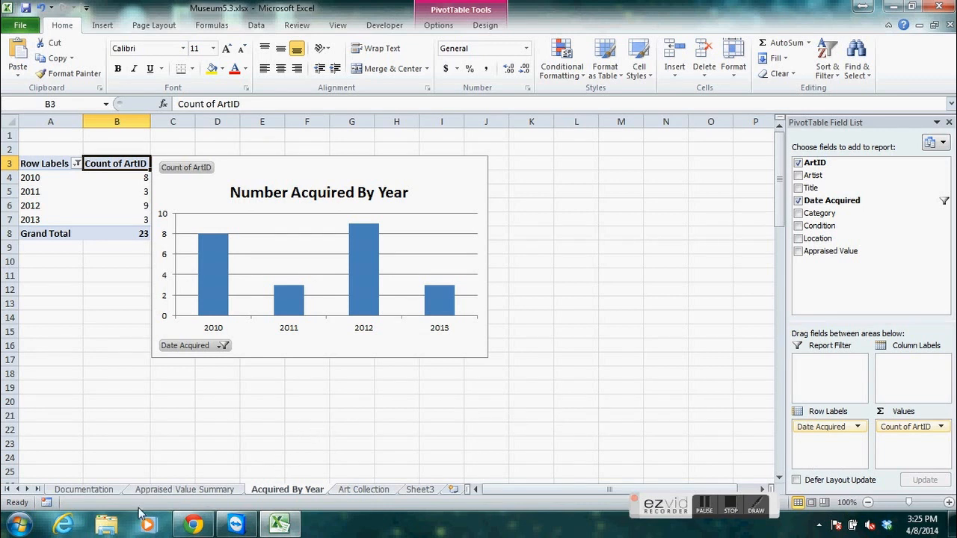
left_click(204, 493)
left_click(240, 169)
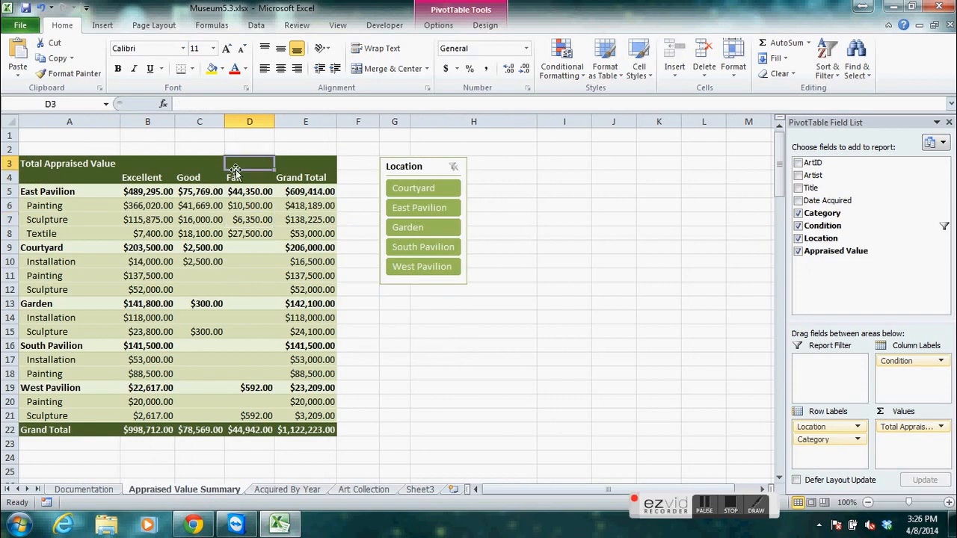
left_click(250, 291)
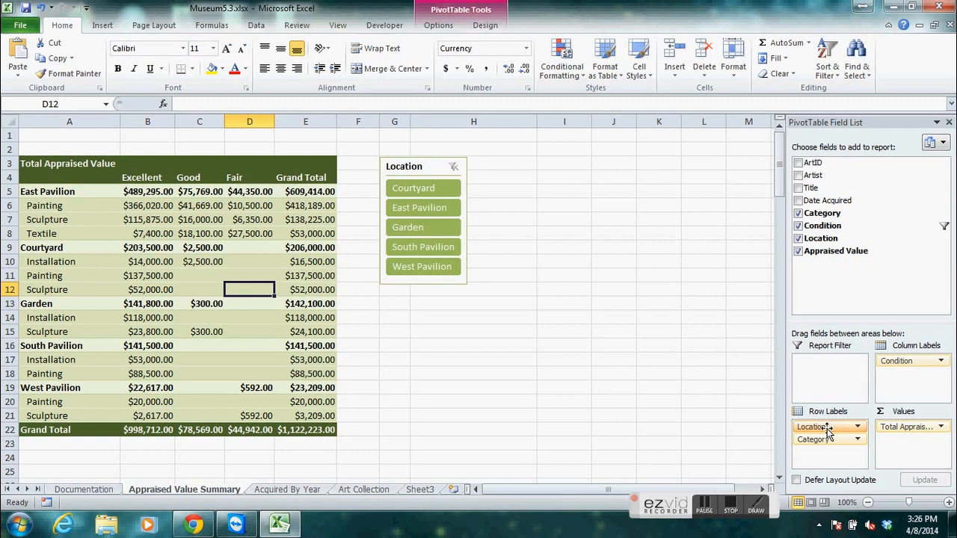
left_click_drag(826, 428, 896, 389)
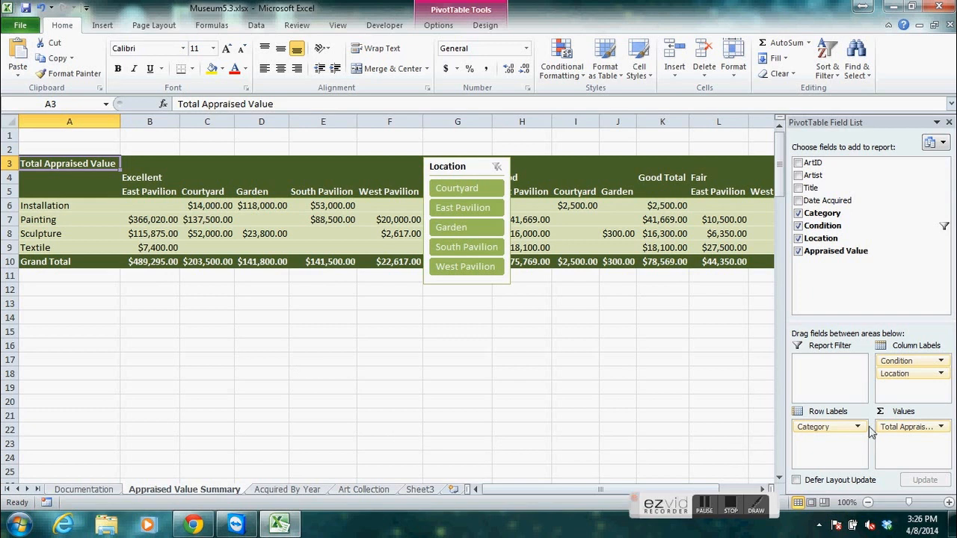
Return the Location field to Row Labels, placing it below Category.
left_click_drag(897, 374, 827, 442)
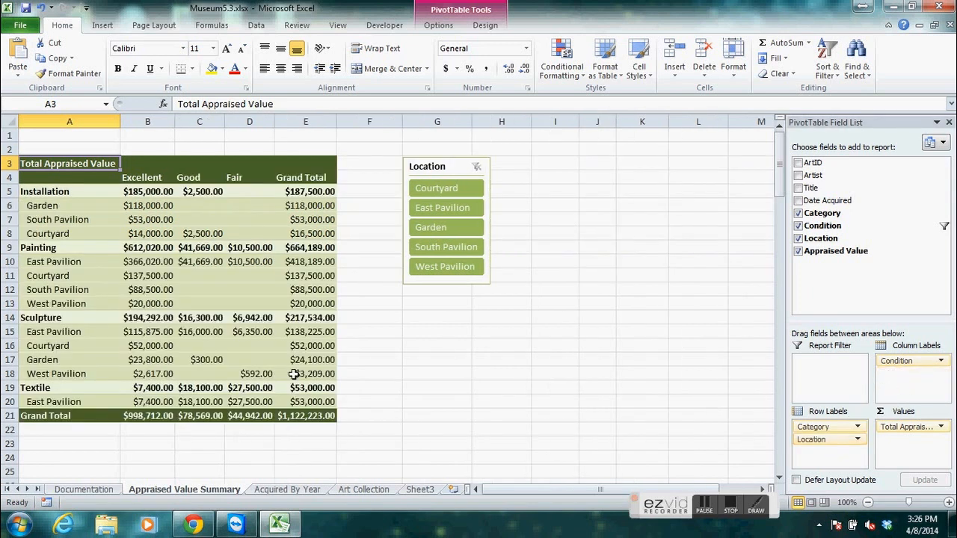
mouse_move(822, 427)
left_mouse_down()
mouse_move(889, 393)
mouse_move(837, 427)
mouse_move(815, 425)
left_mouse_up()
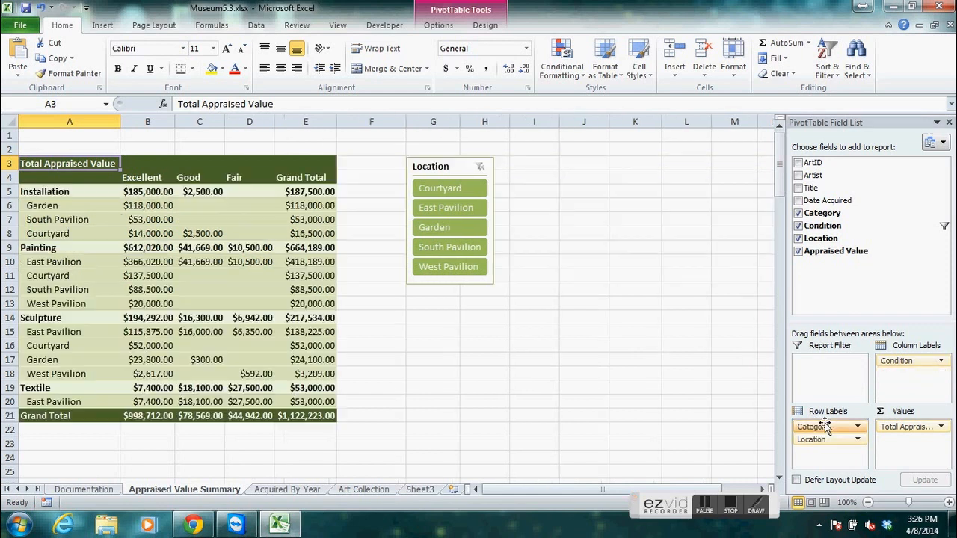